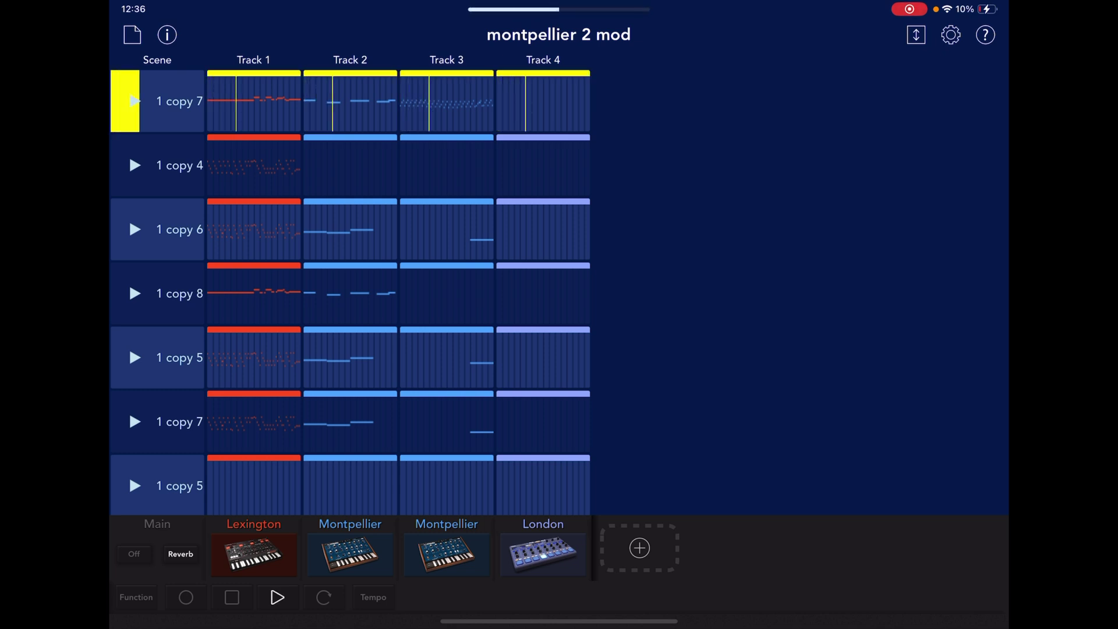
- Cue the fourth scene, 1 copy 8, stop playback, and export the song's tracks as Standard MIDI File
{"action": "left_click", "coordinate": [135, 293]}
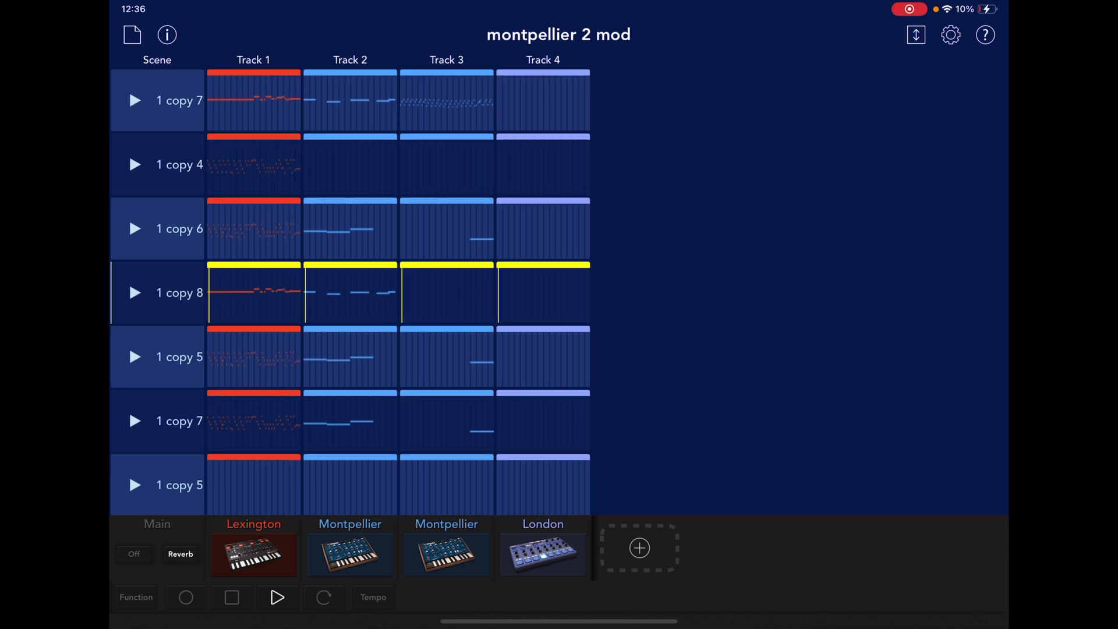
{"action": "key", "text": "space"}
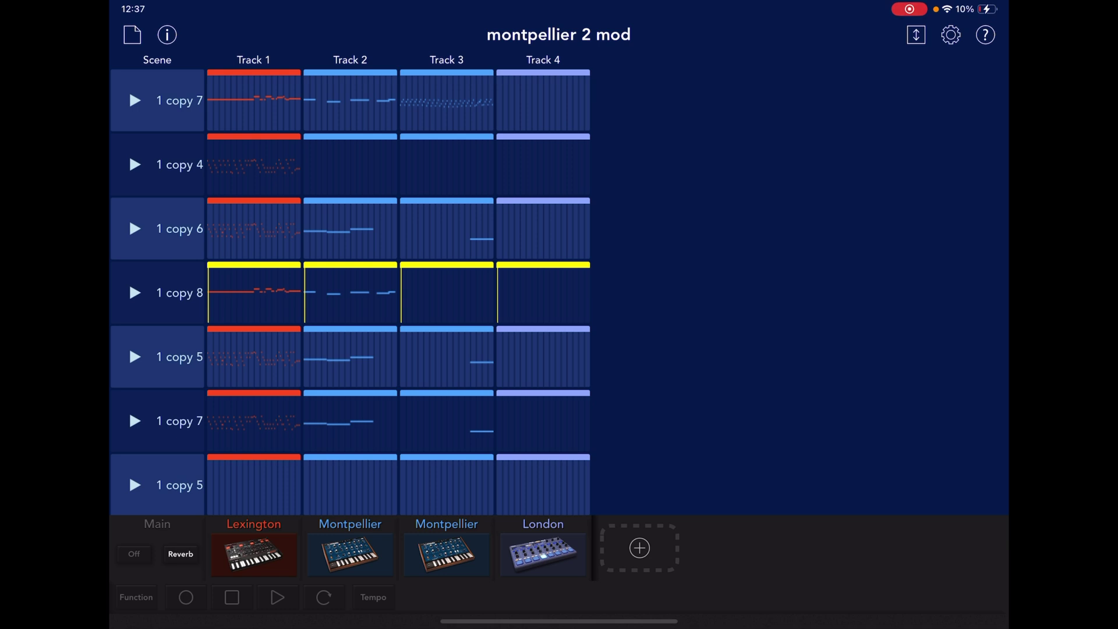
{"action": "left_click", "coordinate": [132, 34]}
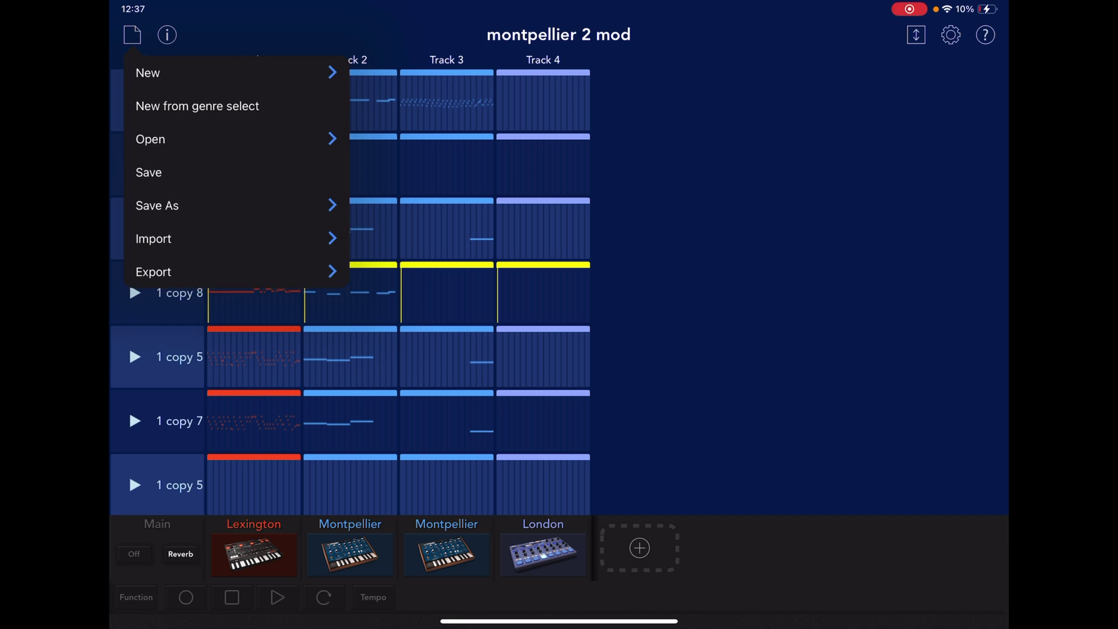
{"action": "left_click", "coordinate": [157, 272]}
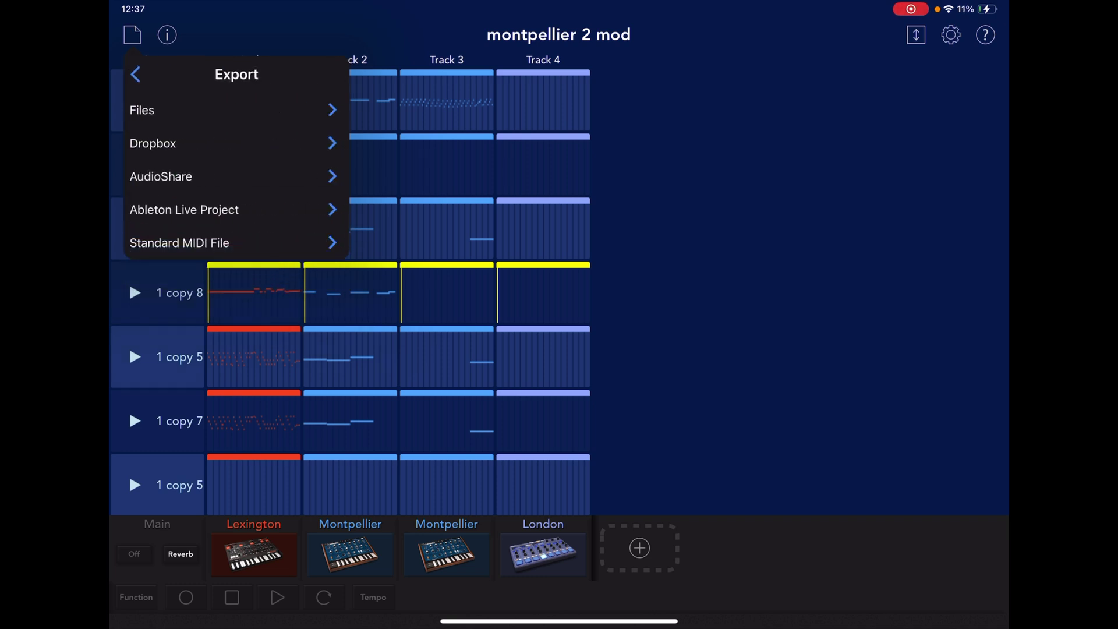
{"action": "left_click", "coordinate": [180, 243]}
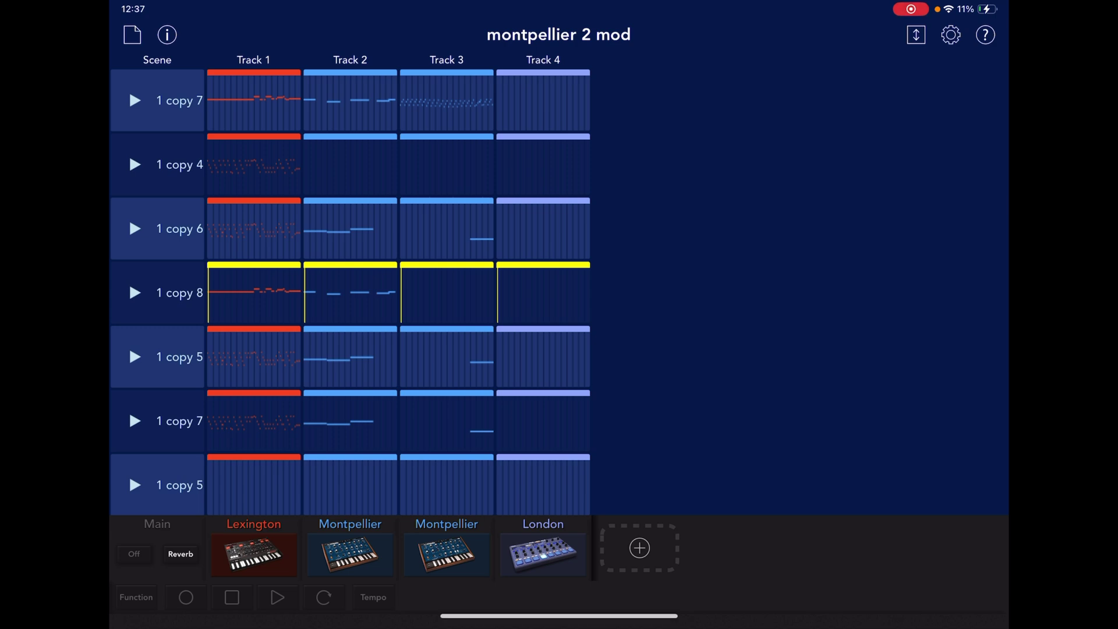
- Switch to Cubasis and create a new project named "midi to mod tutorial"
{"action": "left_click_drag", "start_coordinate": [559, 621], "coordinate": [560, 408]}
{"action": "left_click", "coordinate": [552, 578]}
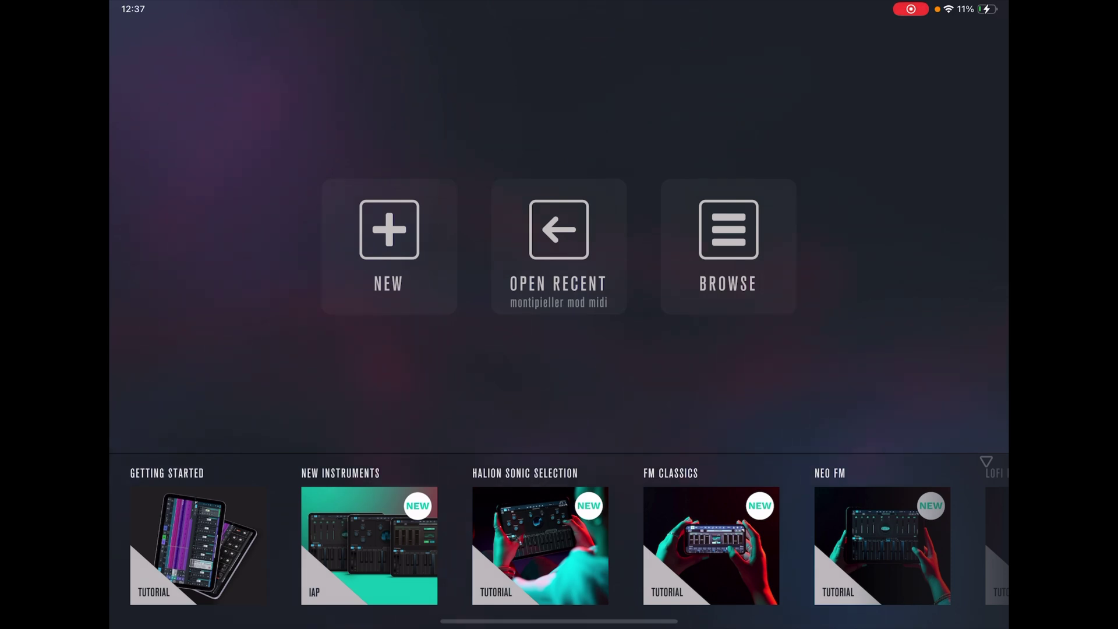
{"action": "left_click", "coordinate": [390, 245]}
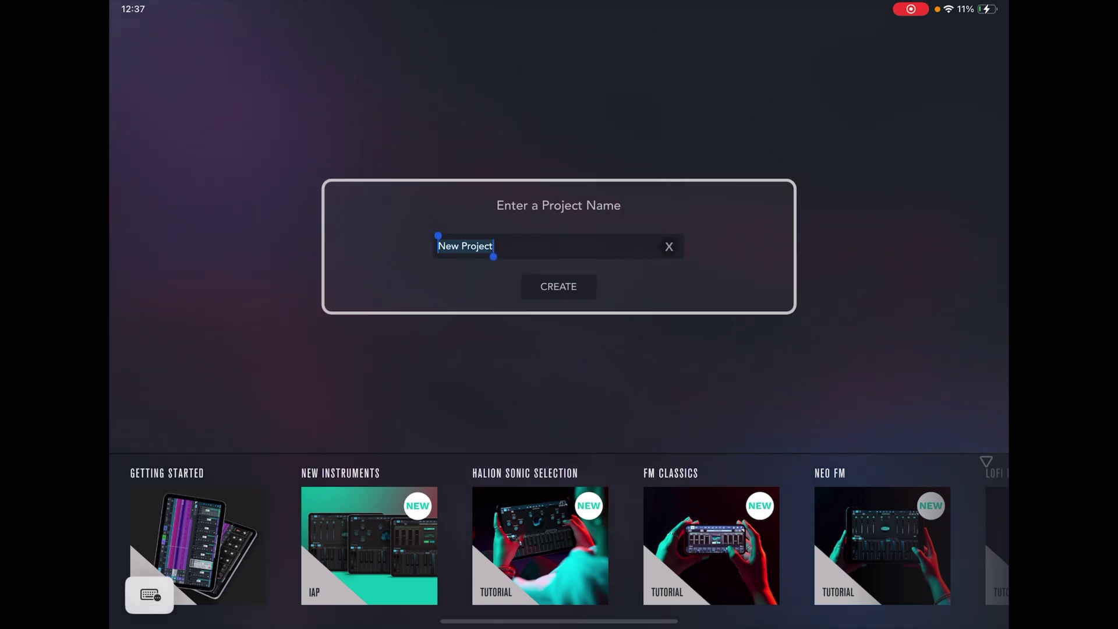
{"action": "type", "text": "midi to mod"}
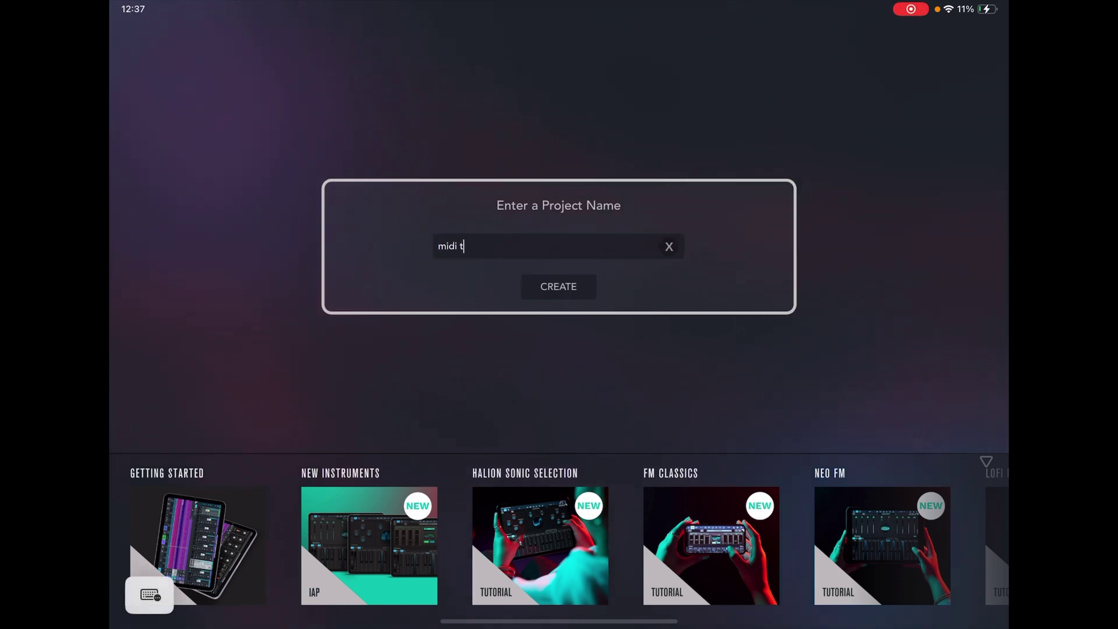
{"action": "type", "text": " tutorial"}
{"action": "key", "text": "Return"}
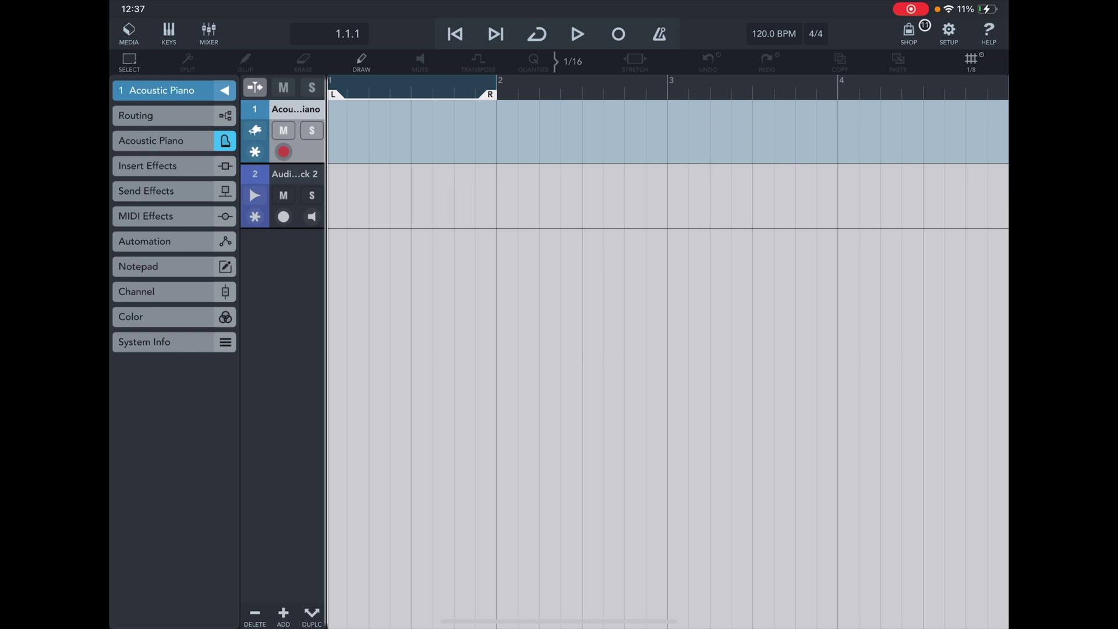
- Delete the two default tracks and add one MIDI track to the empty project
{"action": "key", "text": "Delete"}
{"action": "key", "text": "Delete"}
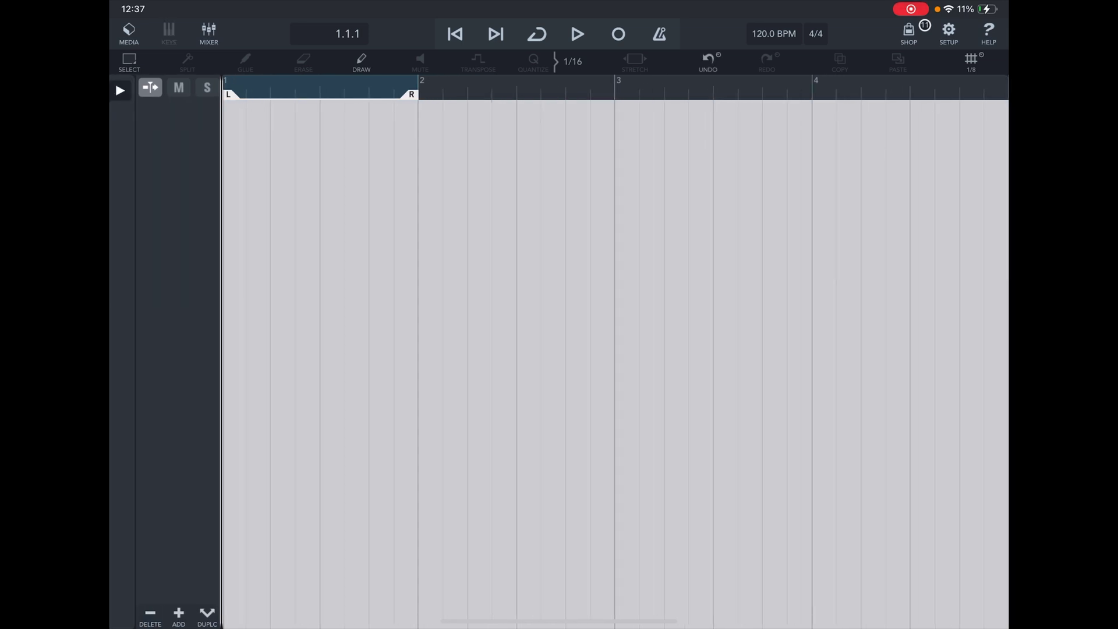
{"action": "left_click", "coordinate": [179, 613]}
{"action": "left_click", "coordinate": [178, 585]}
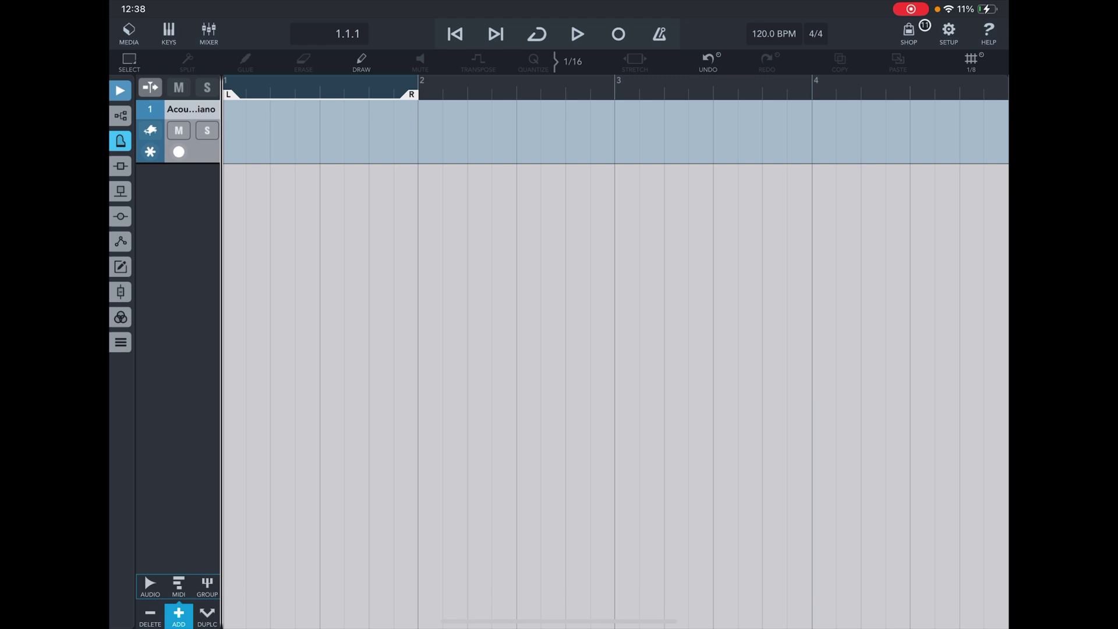
- Replace the Acoustic Piano on the new MIDI track with No Instrument
{"action": "left_click", "coordinate": [120, 90]}
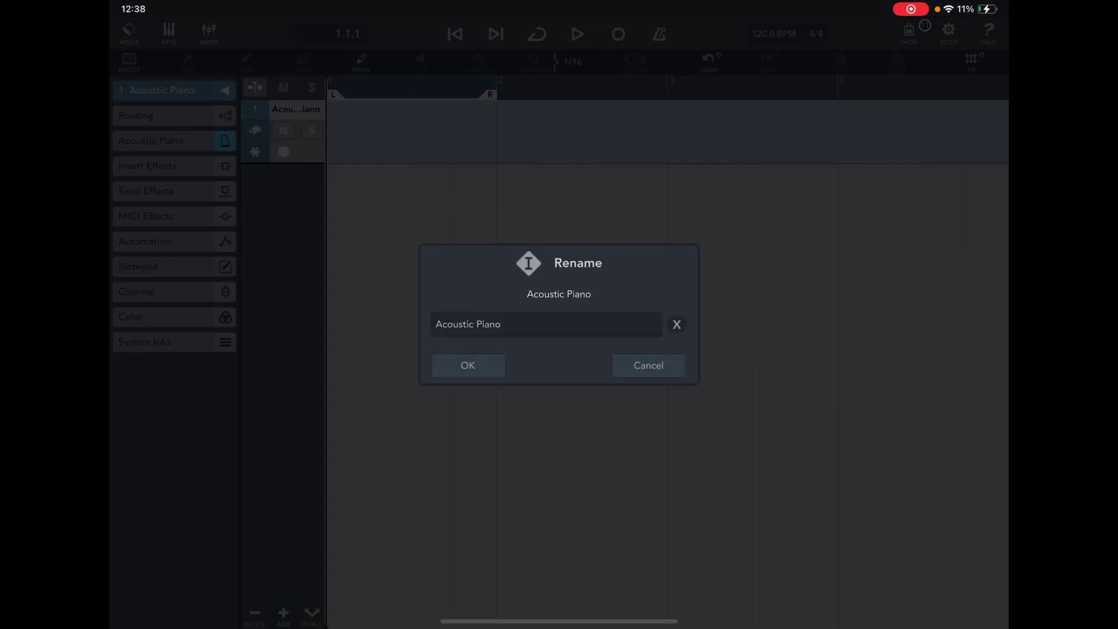
{"action": "left_click", "coordinate": [677, 324]}
{"action": "left_click", "coordinate": [648, 366]}
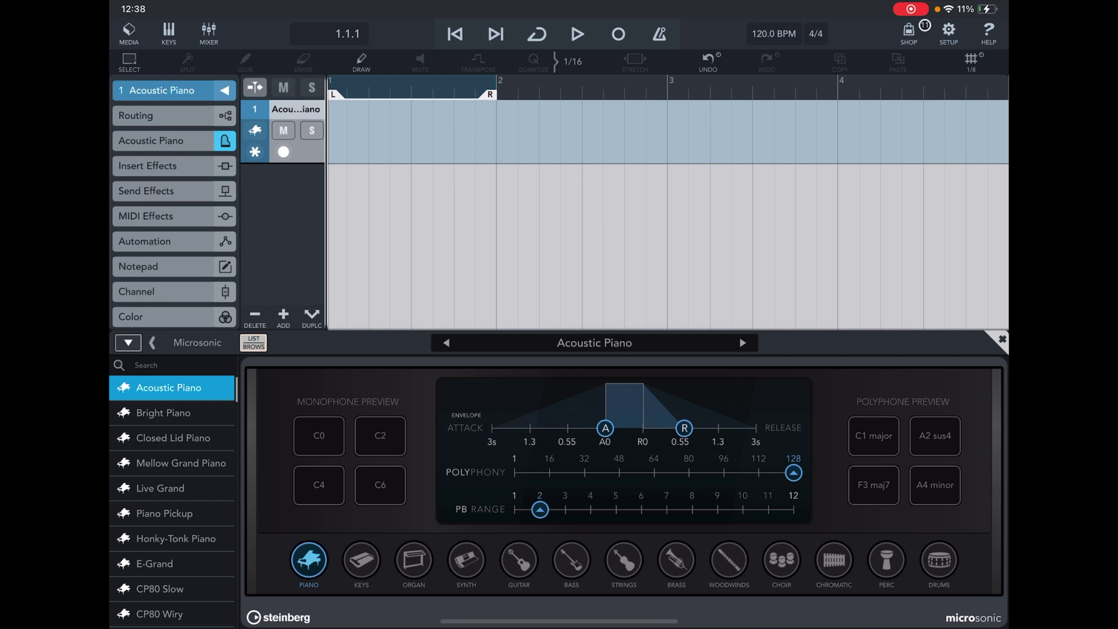
{"action": "left_click", "coordinate": [152, 342]}
{"action": "left_click", "coordinate": [168, 367]}
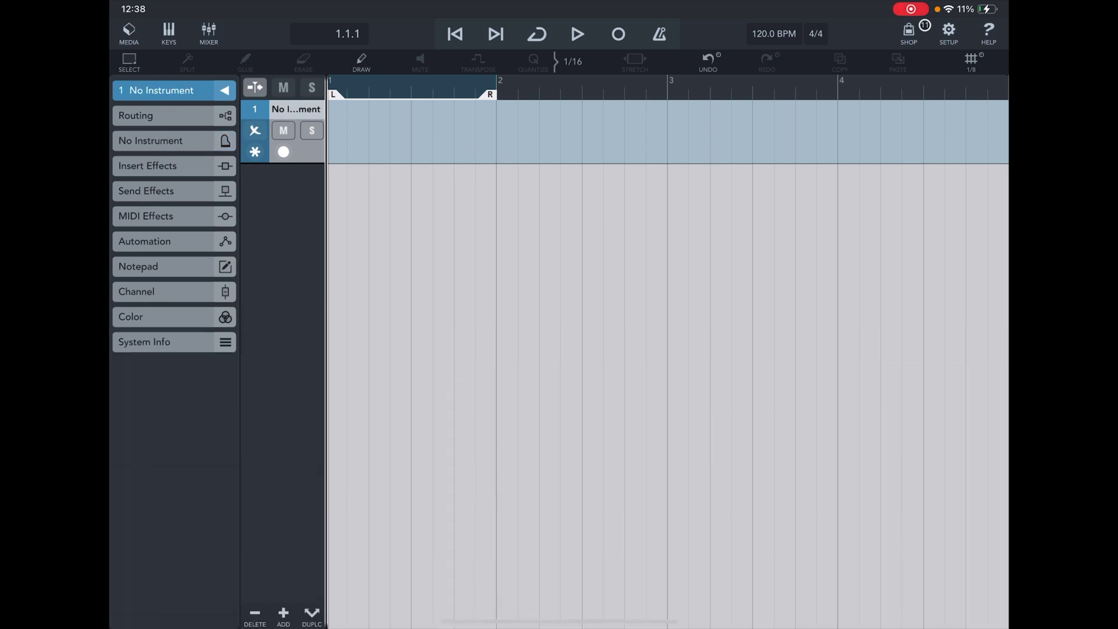
- Add three more MIDI tracks, making four empty tracks in total
{"action": "left_click", "coordinate": [284, 613]}
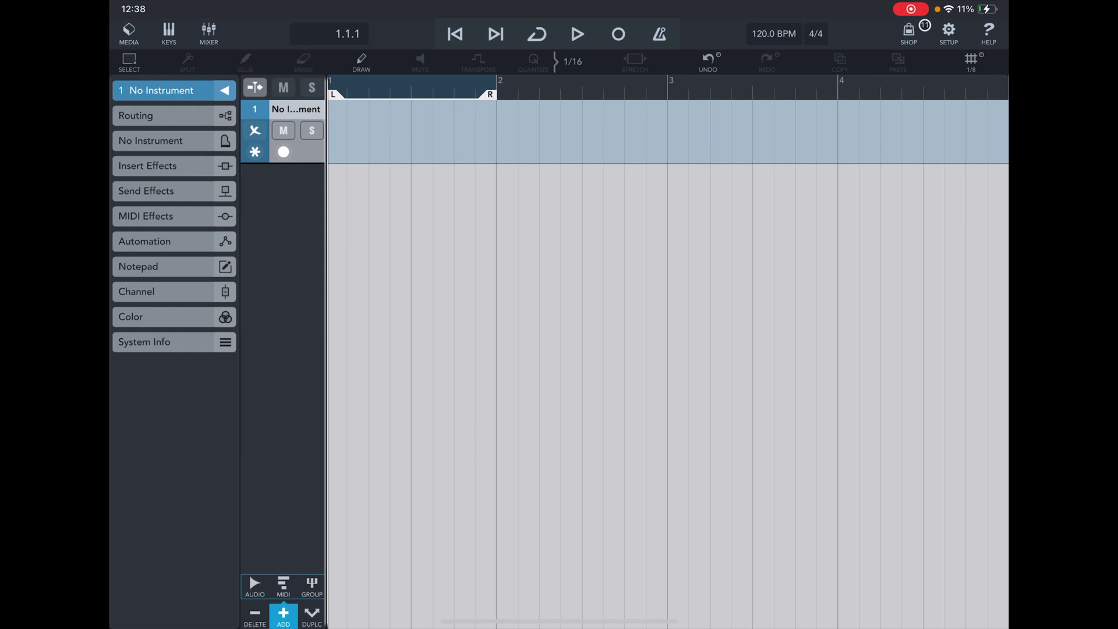
{"action": "left_click", "coordinate": [283, 585]}
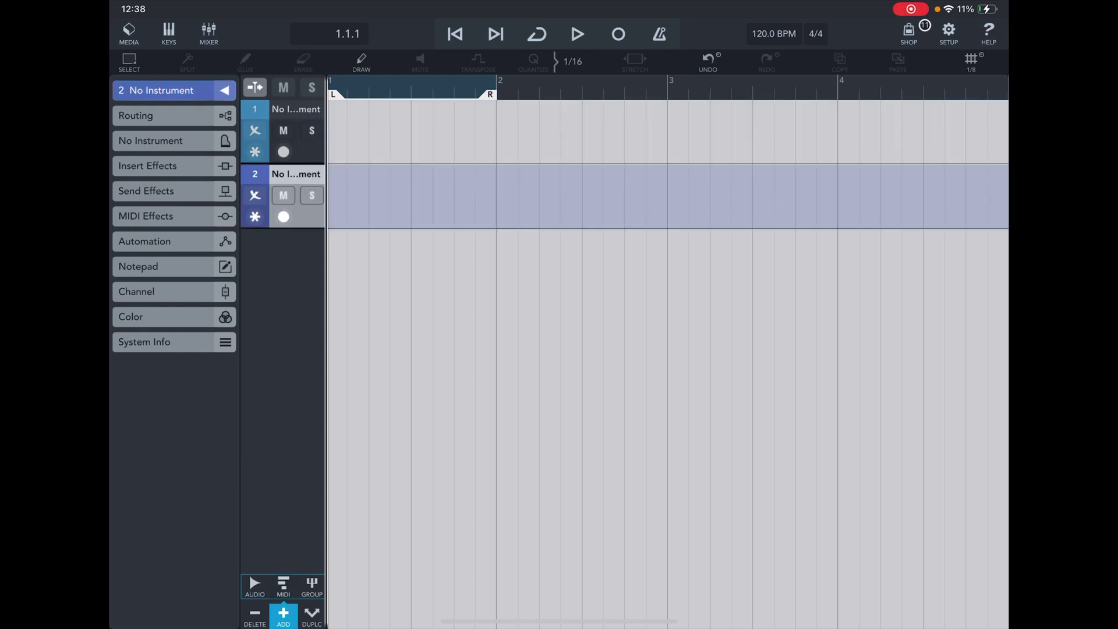
{"action": "left_click", "coordinate": [283, 585]}
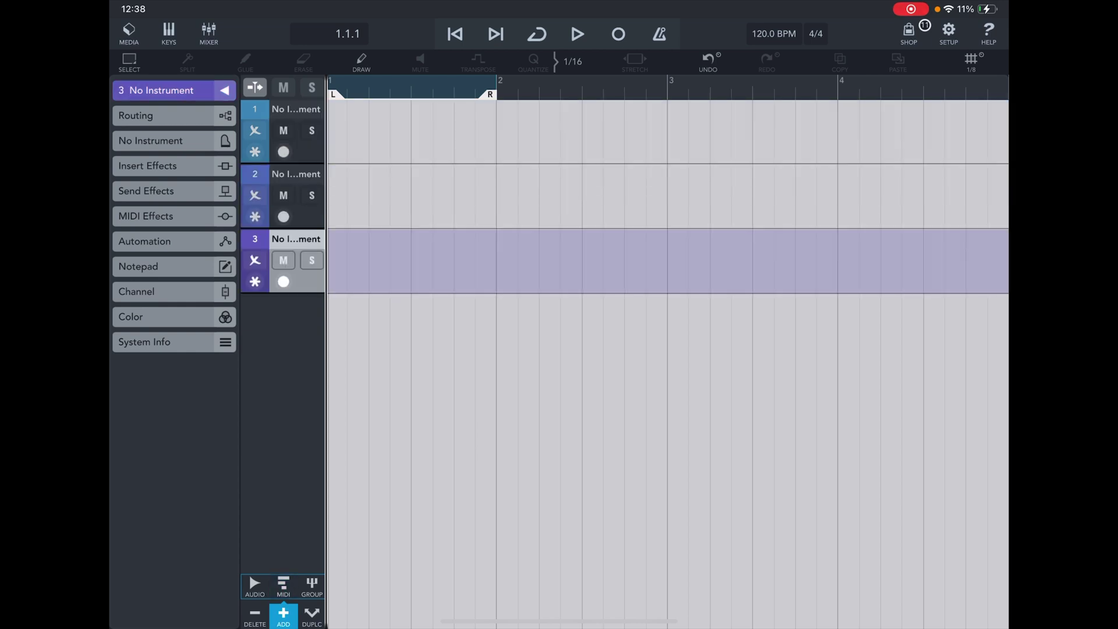
{"action": "left_click", "coordinate": [283, 585]}
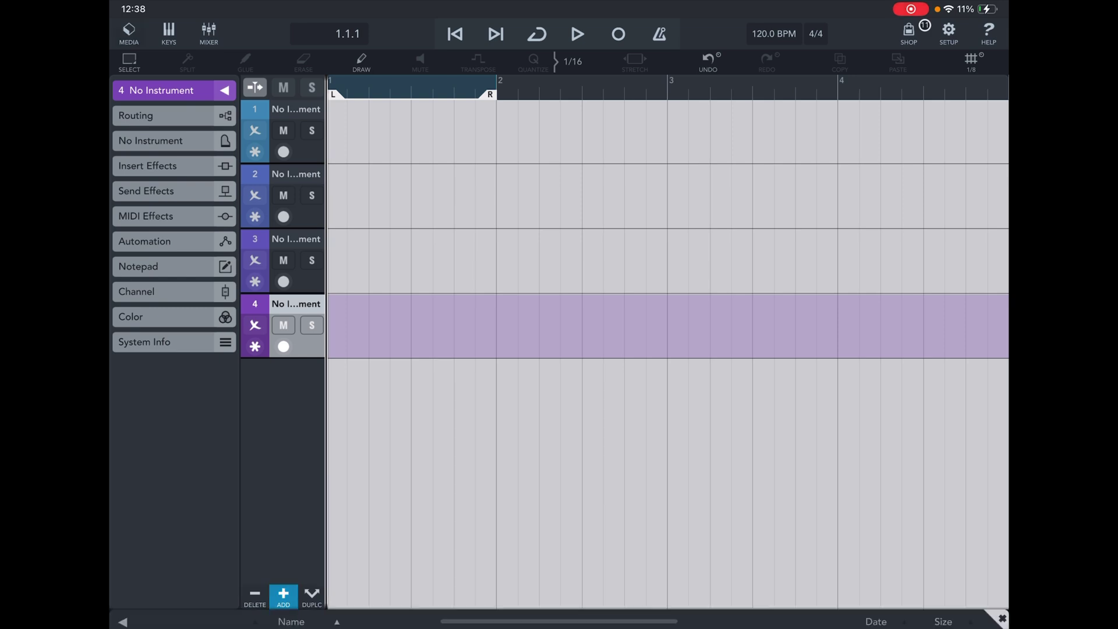
- Import the four newest "montpellier 2 mod" MIDI files, Tracks 1 to 4, from the KORG Gadget folder on the iPad
{"action": "left_click", "coordinate": [129, 34]}
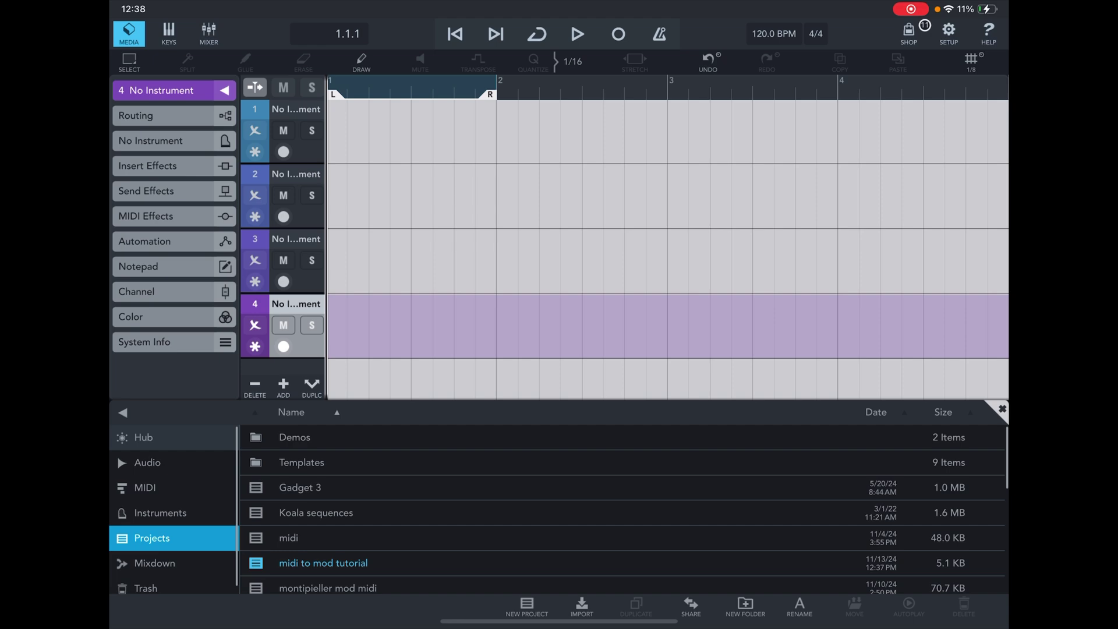
{"action": "scroll", "coordinate": [173, 513], "scroll_direction": "down", "scroll_amount": 2}
{"action": "scroll", "coordinate": [173, 512], "scroll_direction": "up", "scroll_amount": 3}
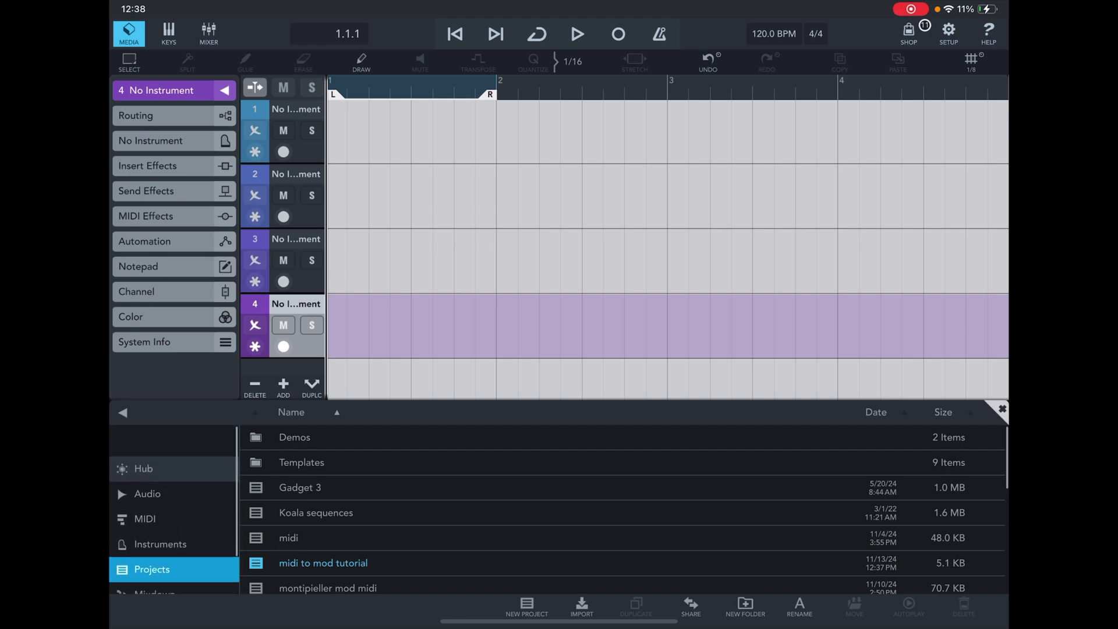
{"action": "left_click", "coordinate": [582, 607]}
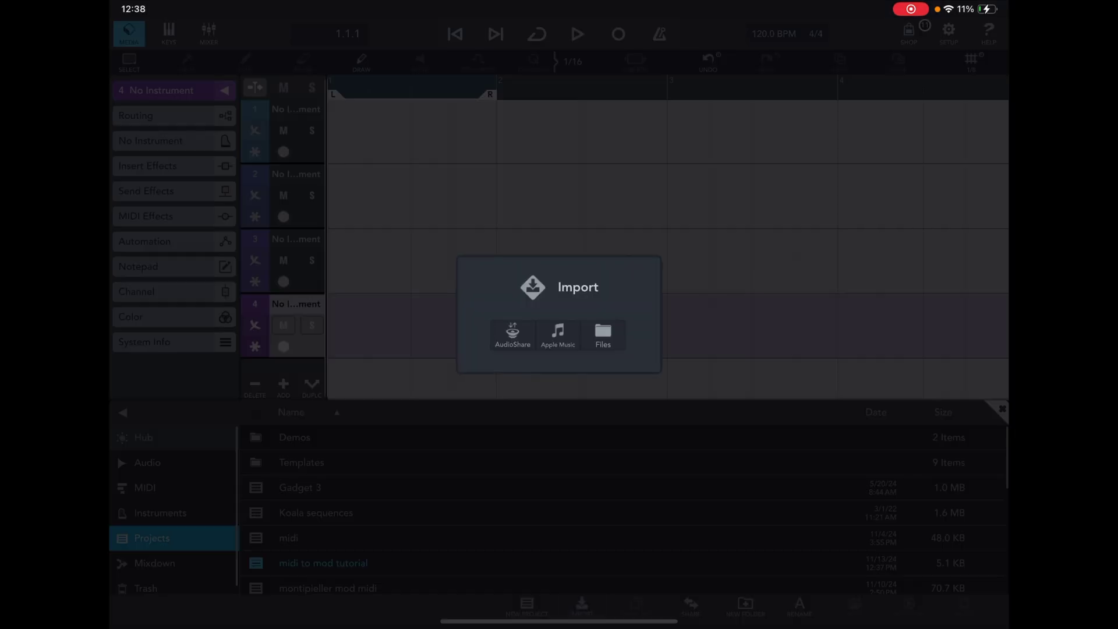
{"action": "left_click", "coordinate": [603, 335]}
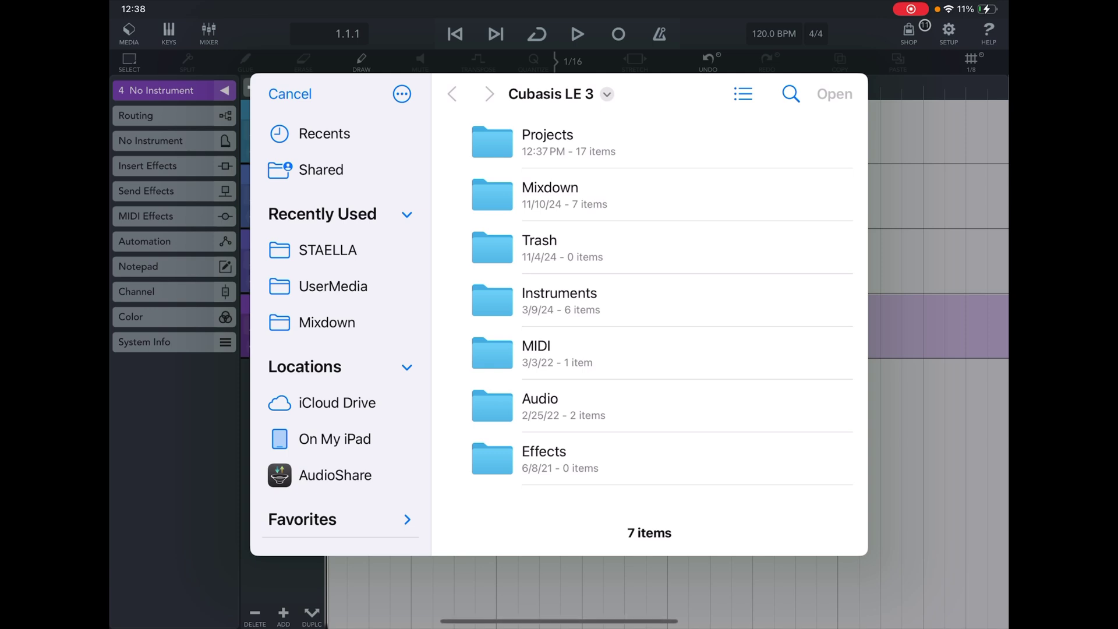
{"action": "left_click", "coordinate": [335, 439]}
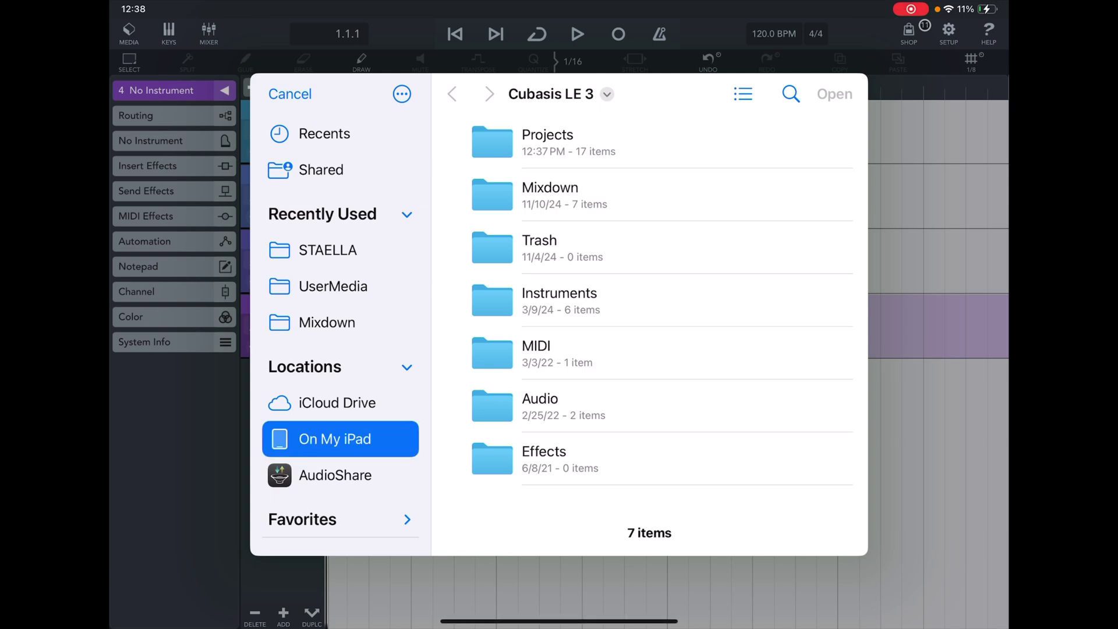
{"action": "left_click", "coordinate": [548, 137]}
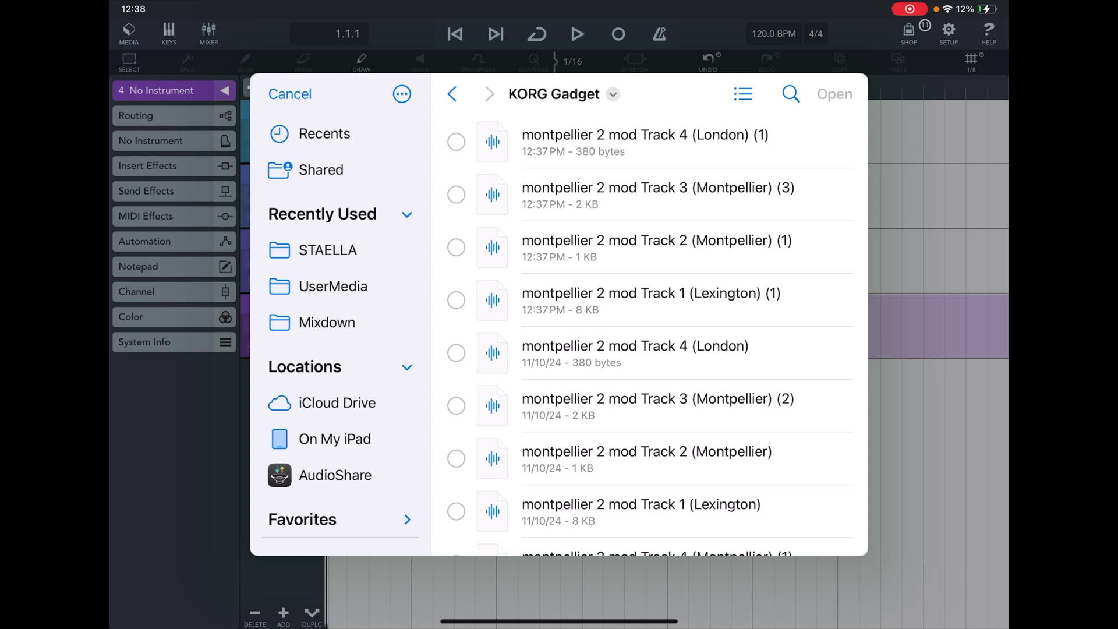
{"action": "left_click_drag", "start_coordinate": [641, 300], "coordinate": [641, 141]}
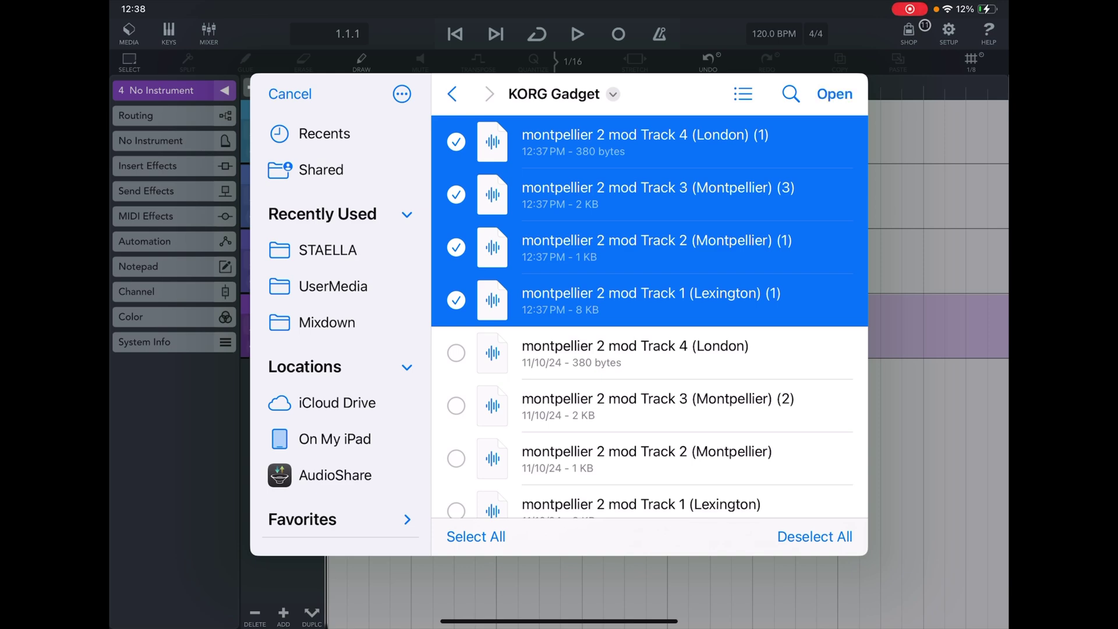
{"action": "left_click", "coordinate": [834, 94]}
- Open the My MIDI Files folder in the media library and sort its files by date, newest first
{"action": "left_click", "coordinate": [129, 33]}
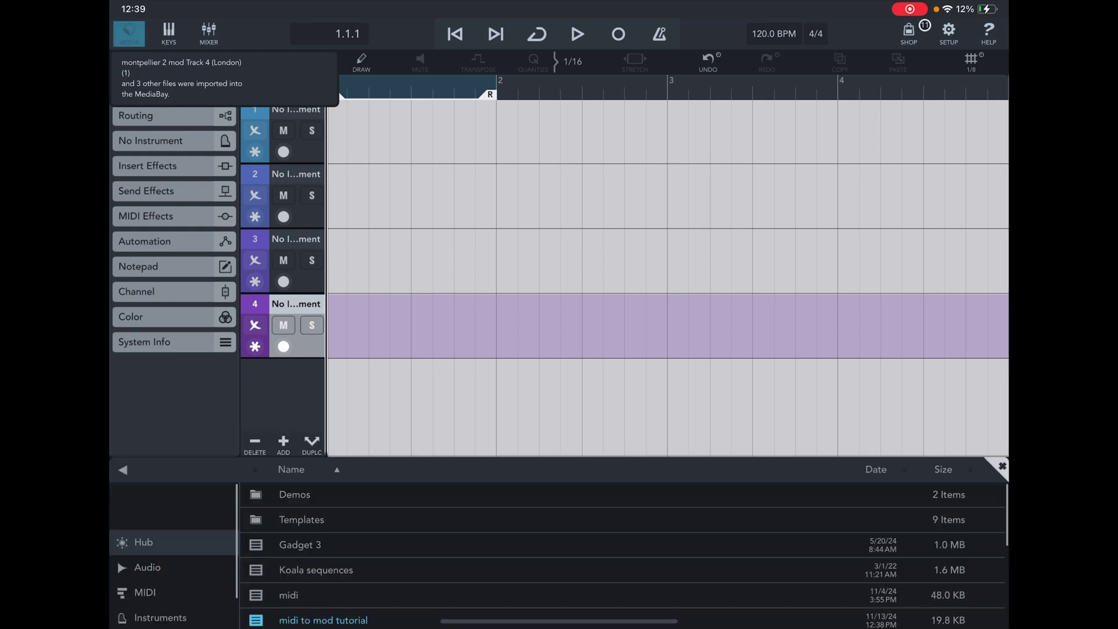
{"action": "left_click", "coordinate": [145, 487]}
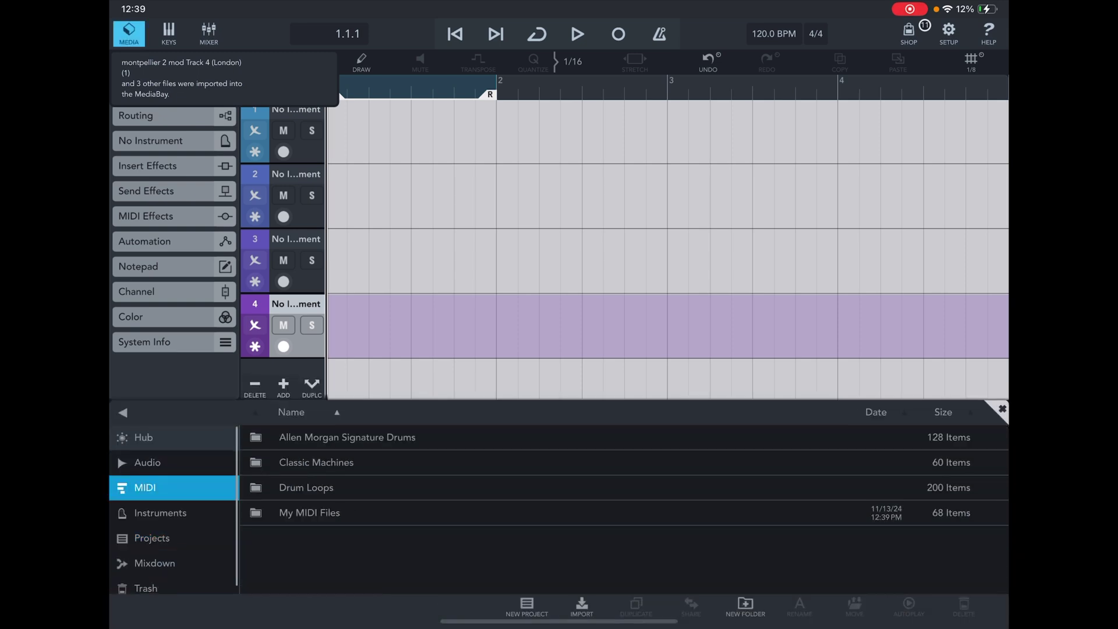
{"action": "left_click", "coordinate": [309, 513]}
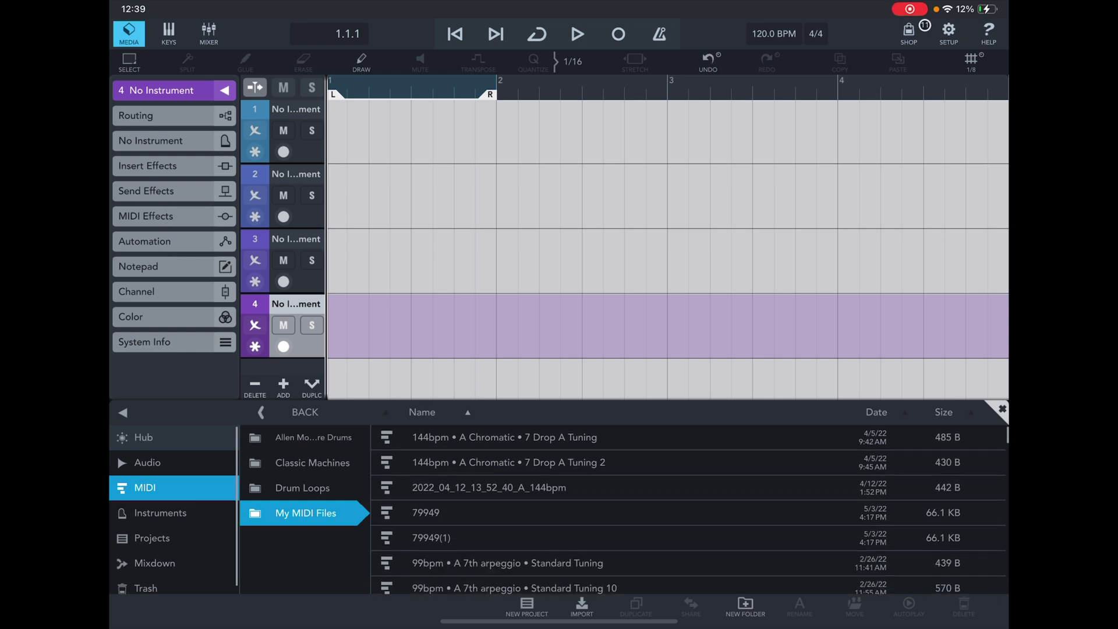
{"action": "scroll", "coordinate": [173, 513], "scroll_direction": "down", "scroll_amount": 3}
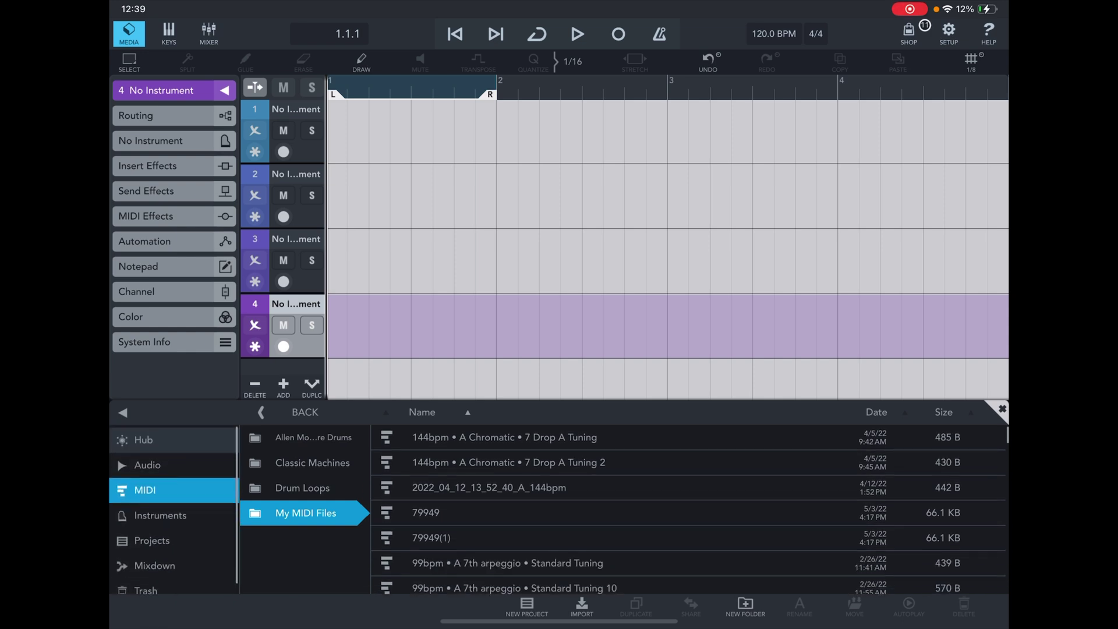
{"action": "scroll", "coordinate": [690, 510], "scroll_direction": "down", "scroll_amount": 3}
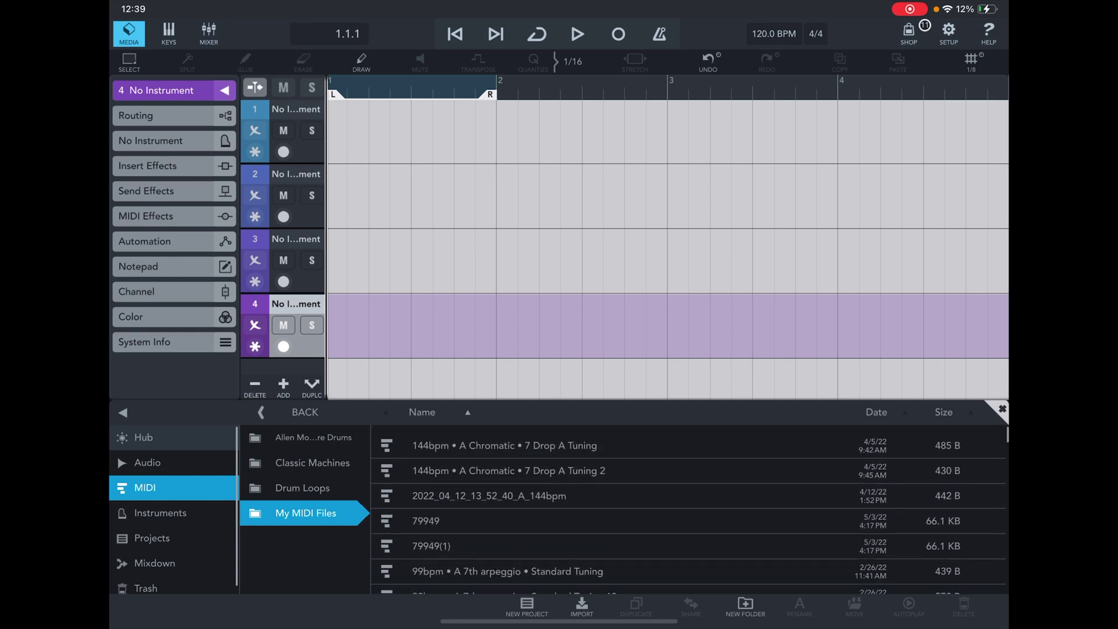
{"action": "left_click", "coordinate": [876, 412]}
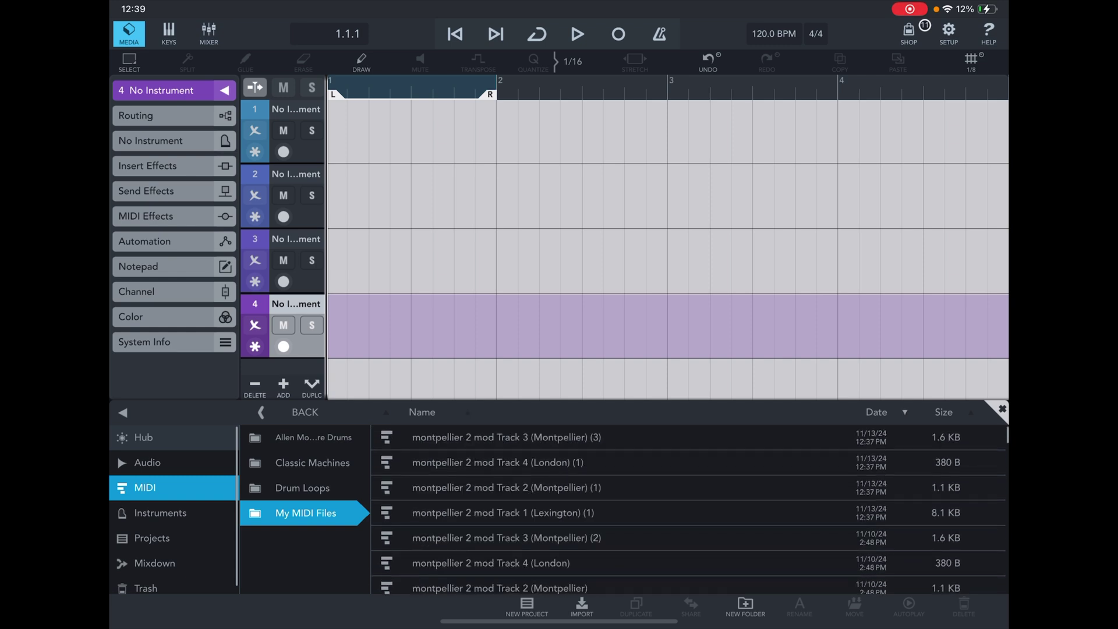
- Place the newest montpellier 2 mod Track 3, Track 2 and Track 1 MIDI files at bar 1 on tracks 1, 2 and 3 respectively
{"action": "left_click_drag", "start_coordinate": [507, 437], "coordinate": [378, 131]}
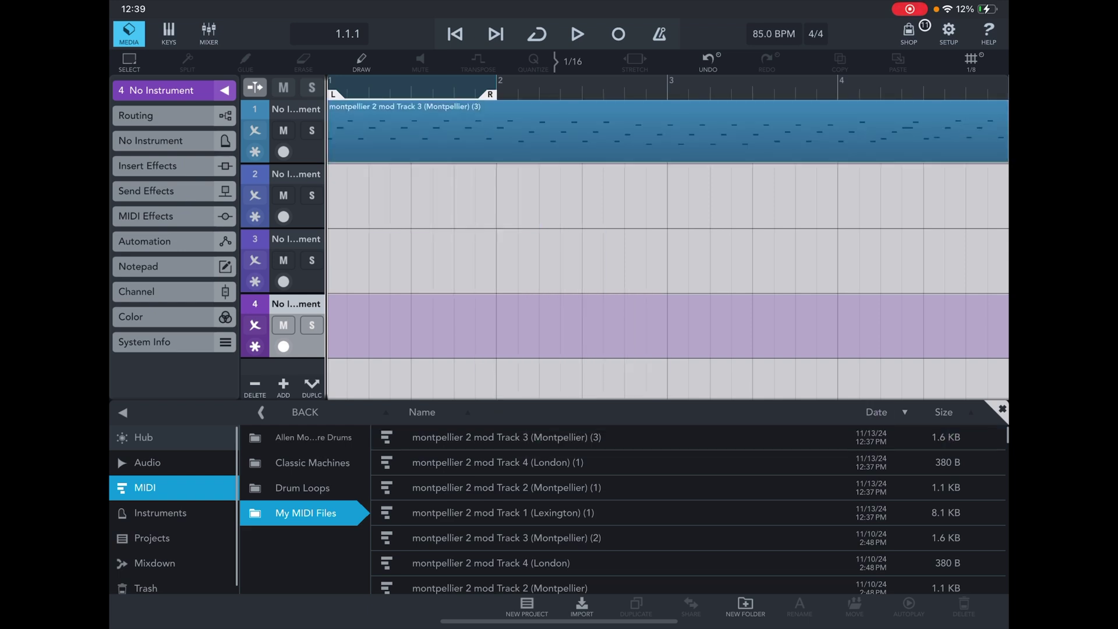
{"action": "left_click_drag", "start_coordinate": [507, 462], "coordinate": [431, 327]}
{"action": "left_click_drag", "start_coordinate": [507, 487], "coordinate": [431, 197]}
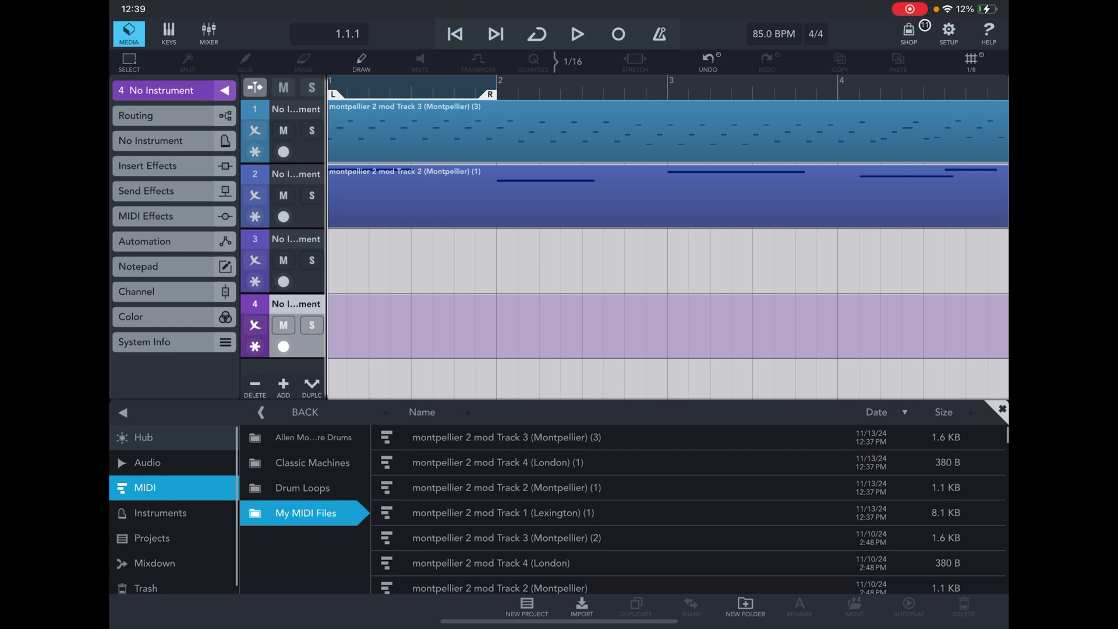
{"action": "left_click_drag", "start_coordinate": [506, 513], "coordinate": [410, 262]}
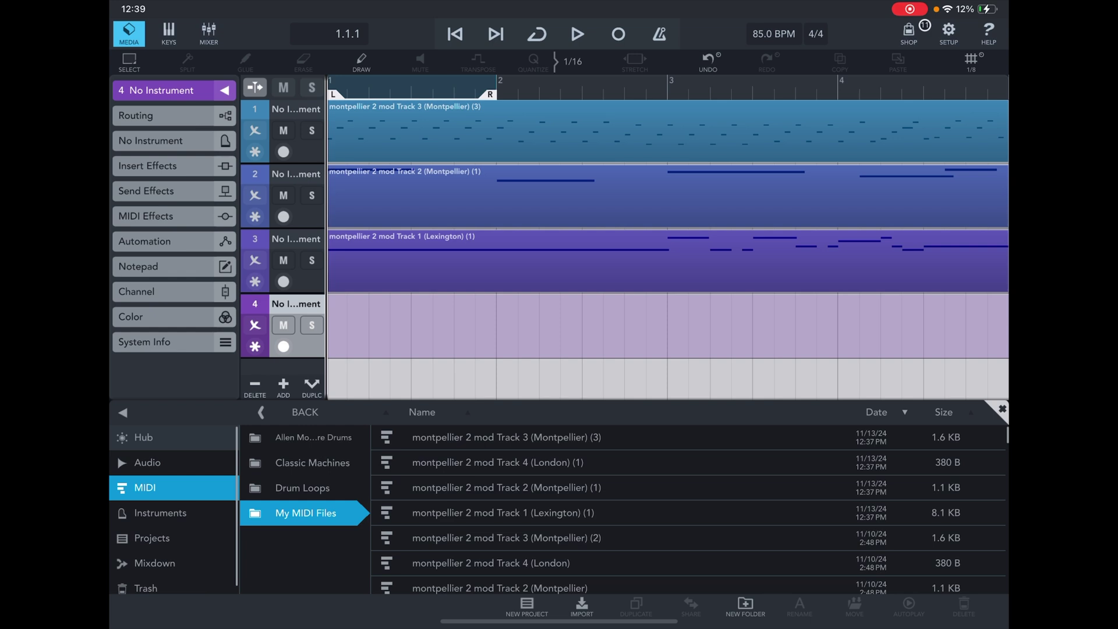
- Mix the whole project down to a MIDI file named "midi to mod tutorial" and leave Cubasis
{"action": "left_click", "coordinate": [154, 564]}
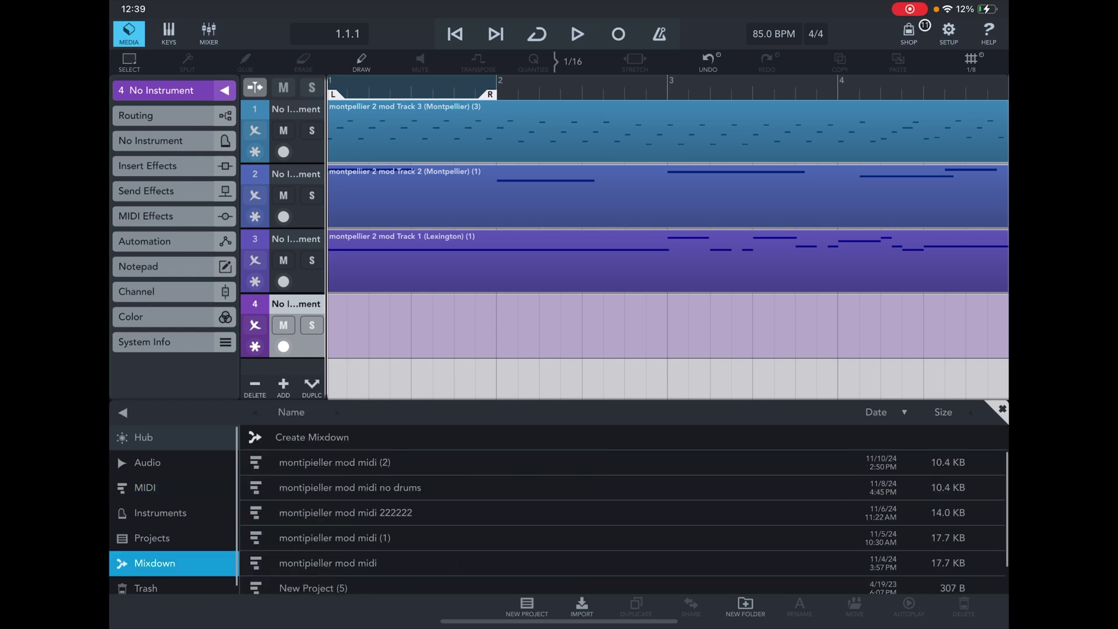
{"action": "left_click", "coordinate": [312, 437]}
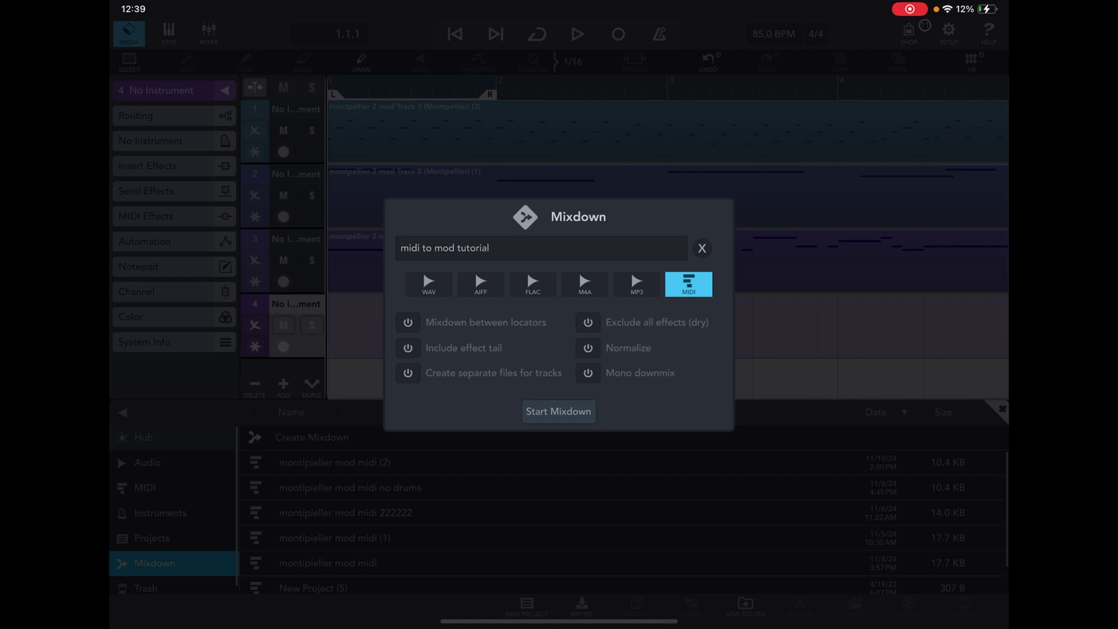
{"action": "left_click", "coordinate": [558, 411]}
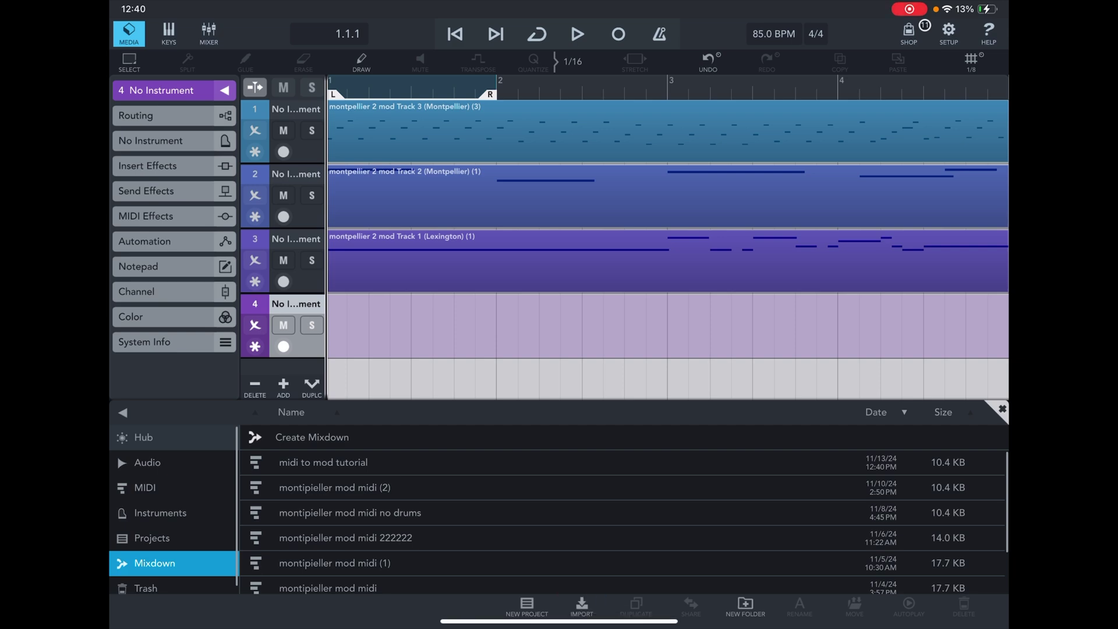
{"action": "left_click_drag", "start_coordinate": [559, 621], "coordinate": [559, 408]}
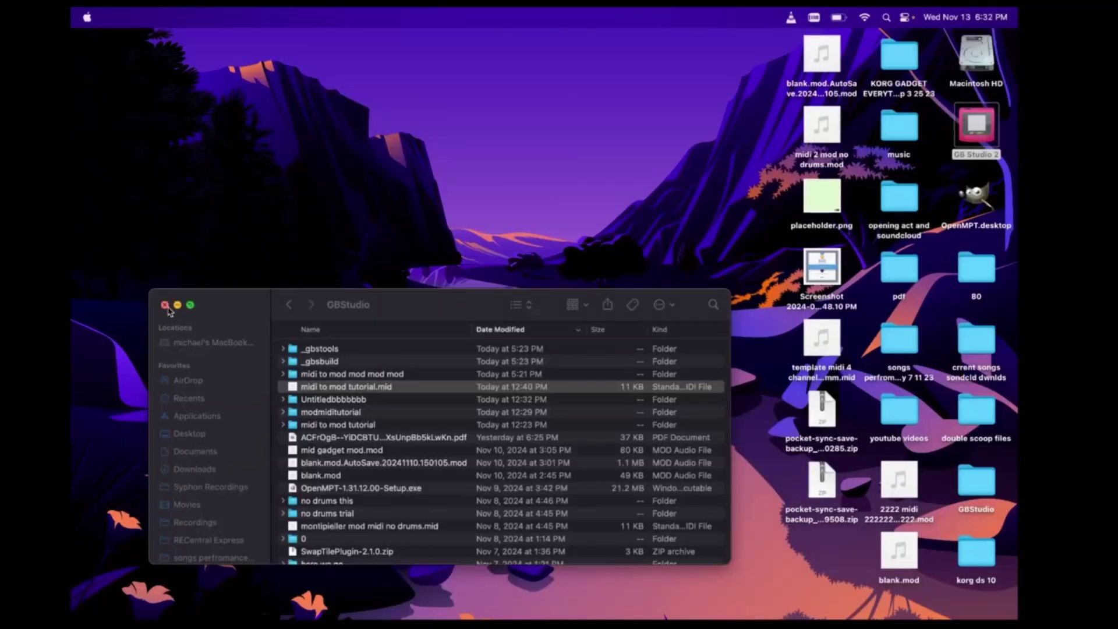
- On the Mac, launch OpenMPT-1.31.12.00-Setup.exe from the desktop's GBStudio folder in Finder and close the folder window
{"action": "left_click", "coordinate": [166, 306]}
{"action": "mouse_move", "coordinate": [336, 614]}
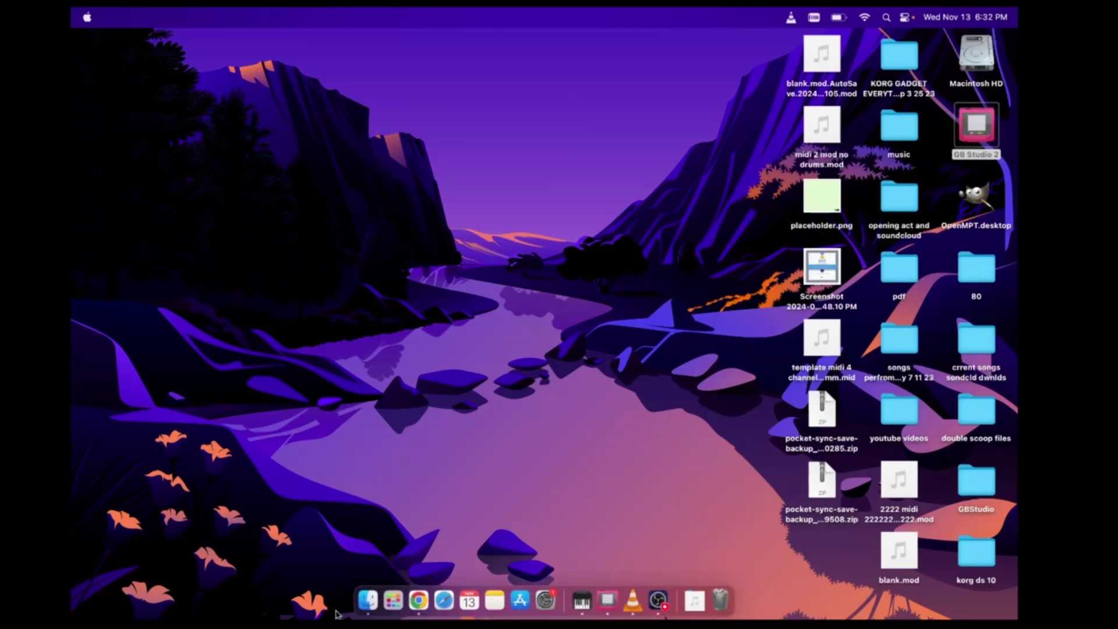
{"action": "left_click", "coordinate": [368, 601]}
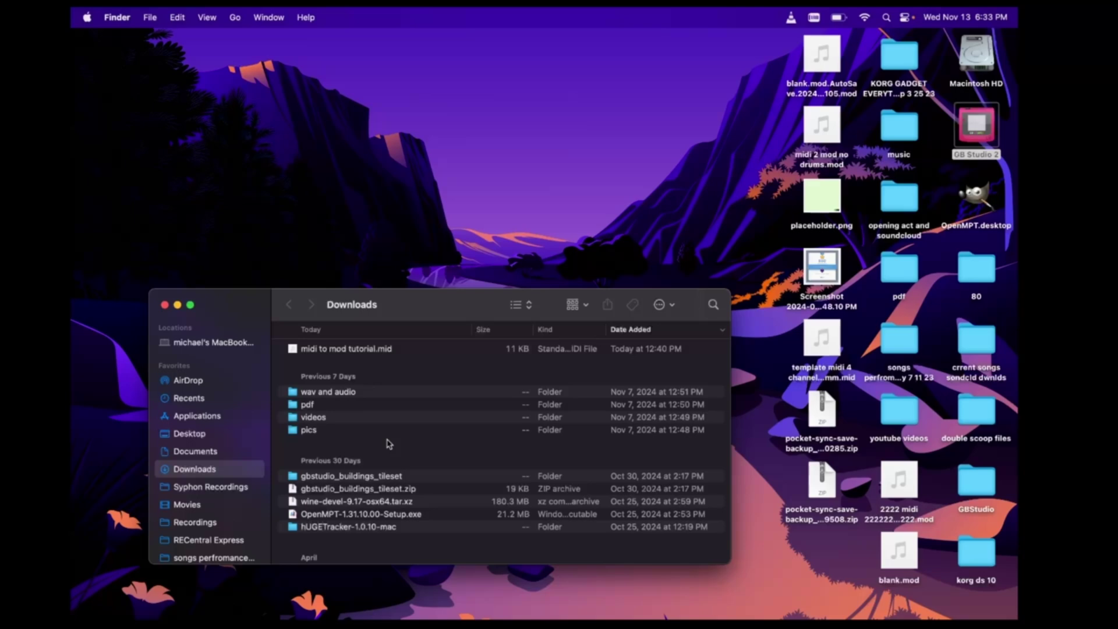
{"action": "left_click", "coordinate": [205, 436]}
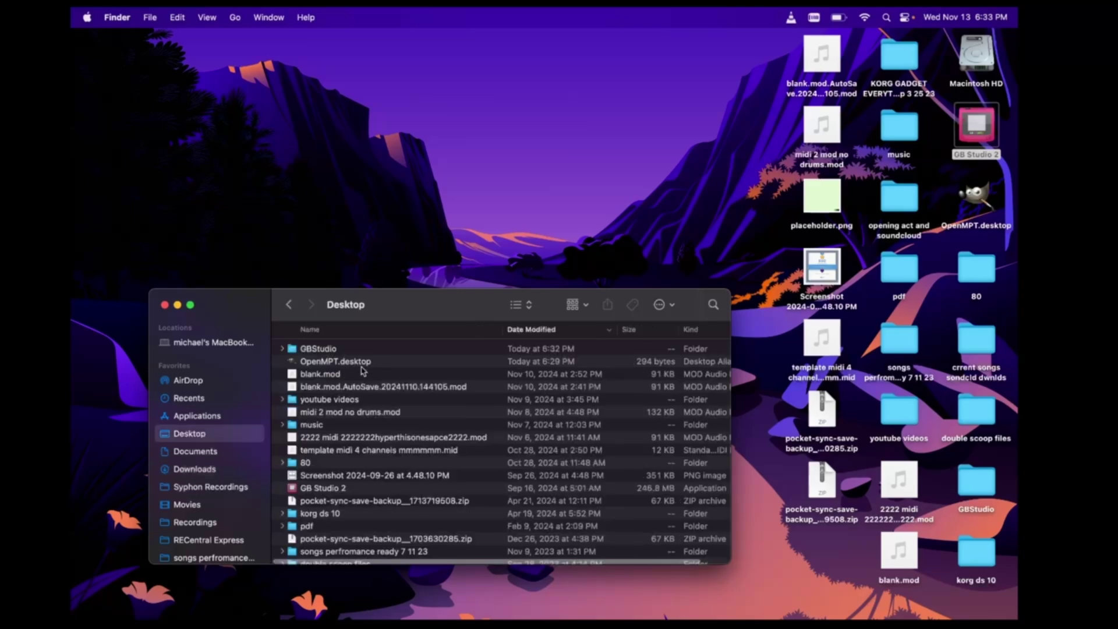
{"action": "double_click", "coordinate": [324, 348]}
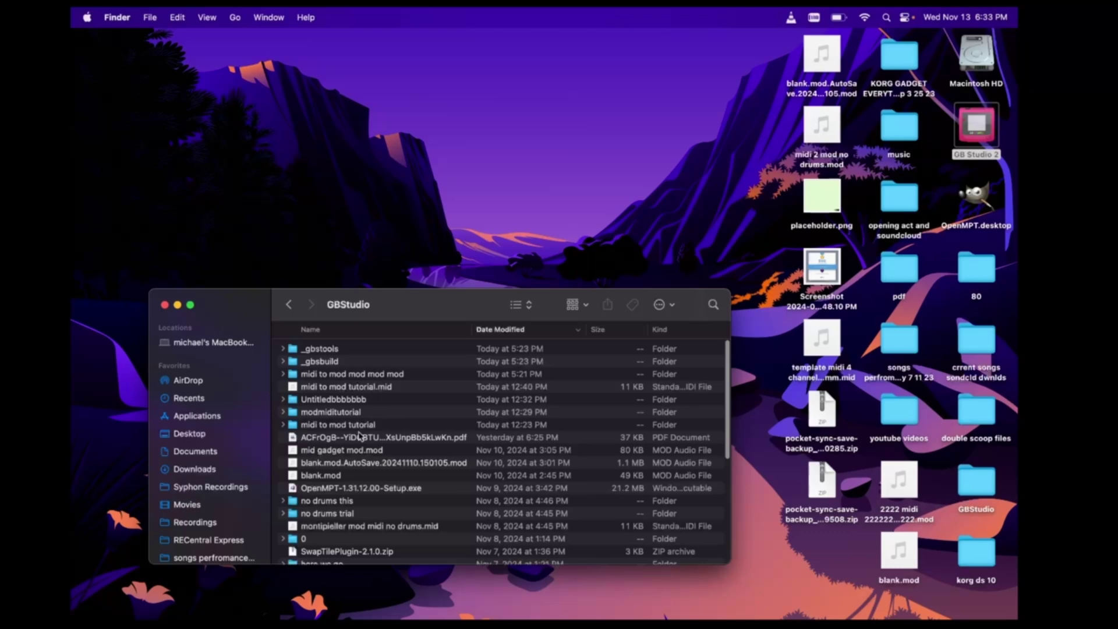
{"action": "scroll", "coordinate": [360, 436], "scroll_direction": "down", "scroll_amount": 2}
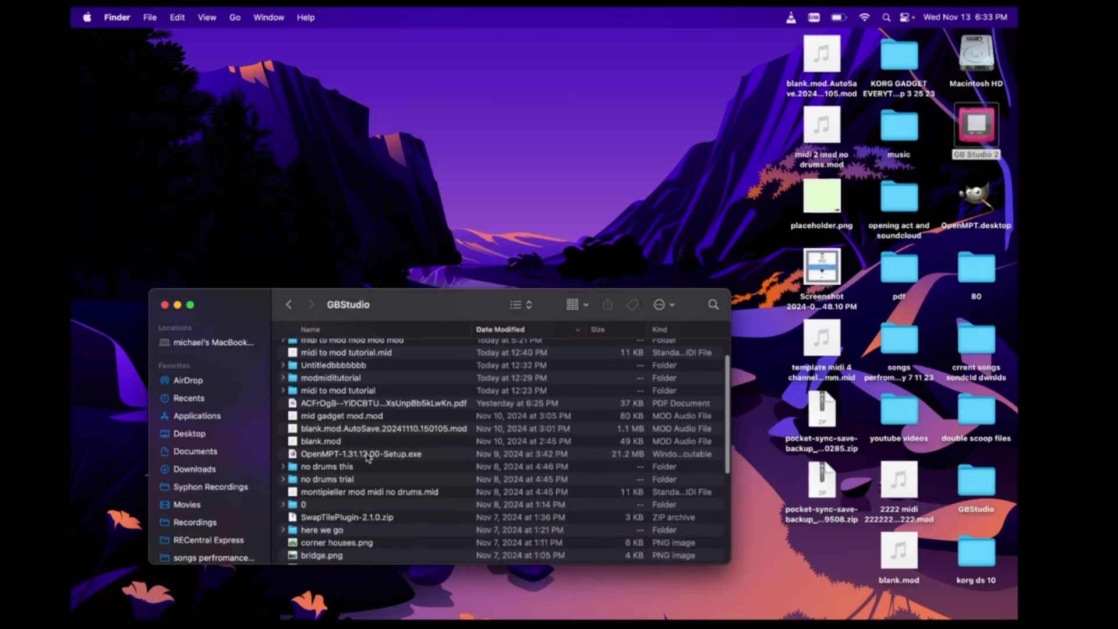
{"action": "left_click", "coordinate": [368, 458]}
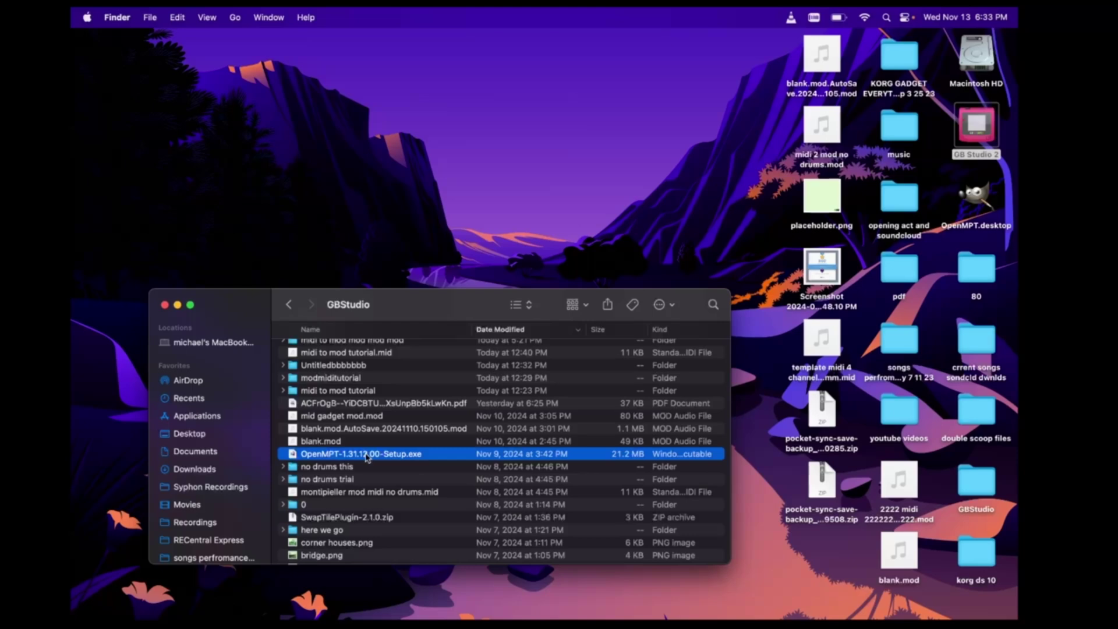
{"action": "double_click", "coordinate": [361, 455]}
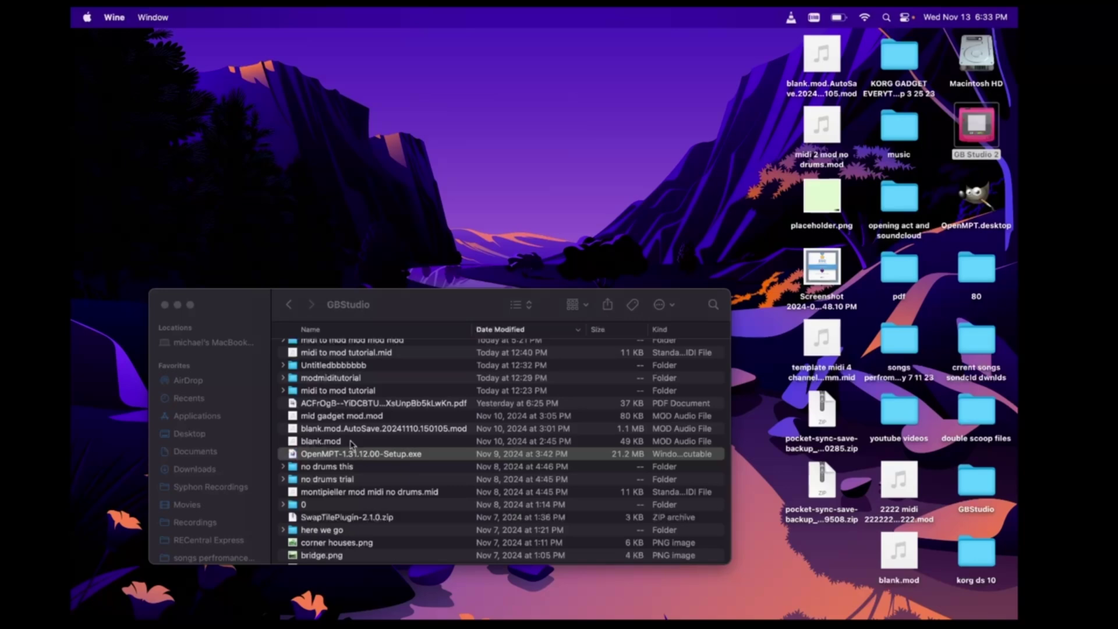
{"action": "left_click", "coordinate": [164, 306]}
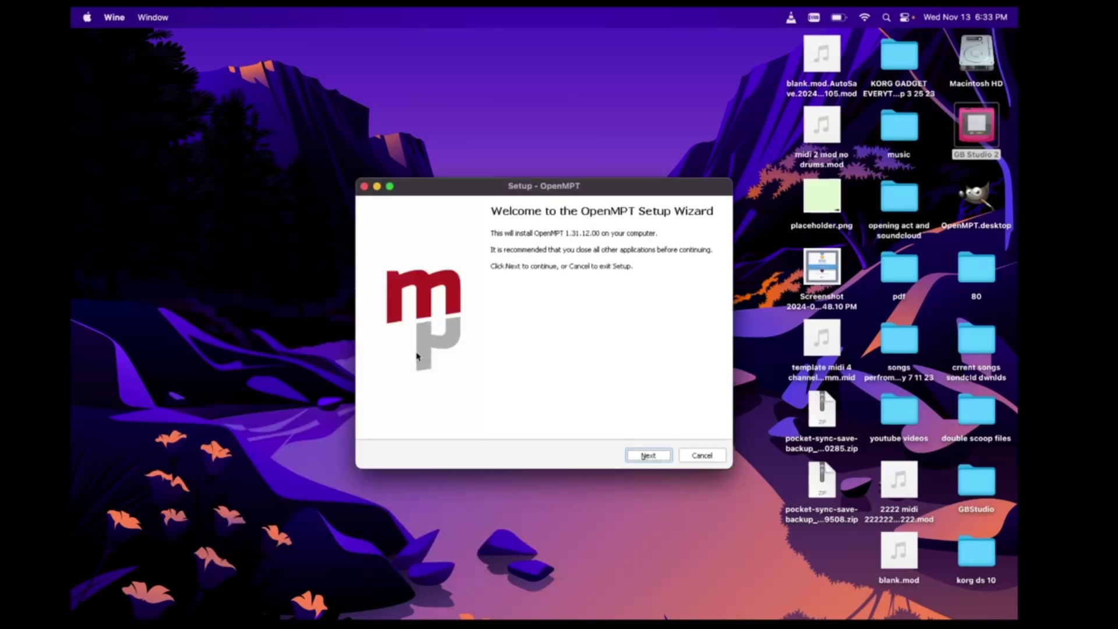
- Run through the OpenMPT 1.31.12.00 setup with its default options and finish by starting the program
{"action": "left_click", "coordinate": [658, 460]}
{"action": "left_click", "coordinate": [658, 461]}
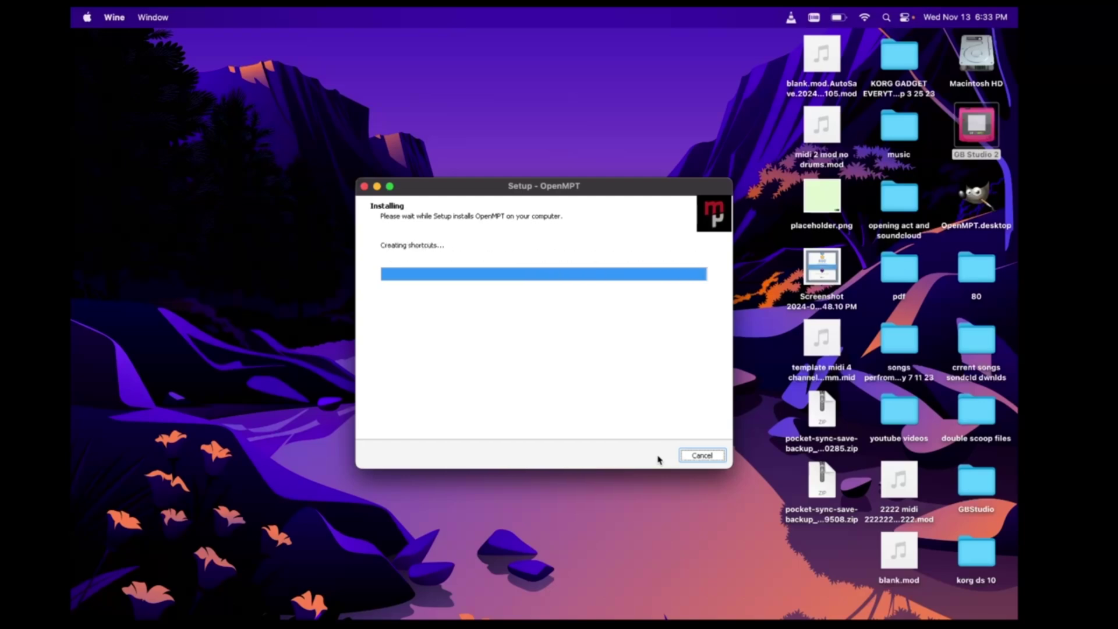
{"action": "left_click", "coordinate": [663, 461]}
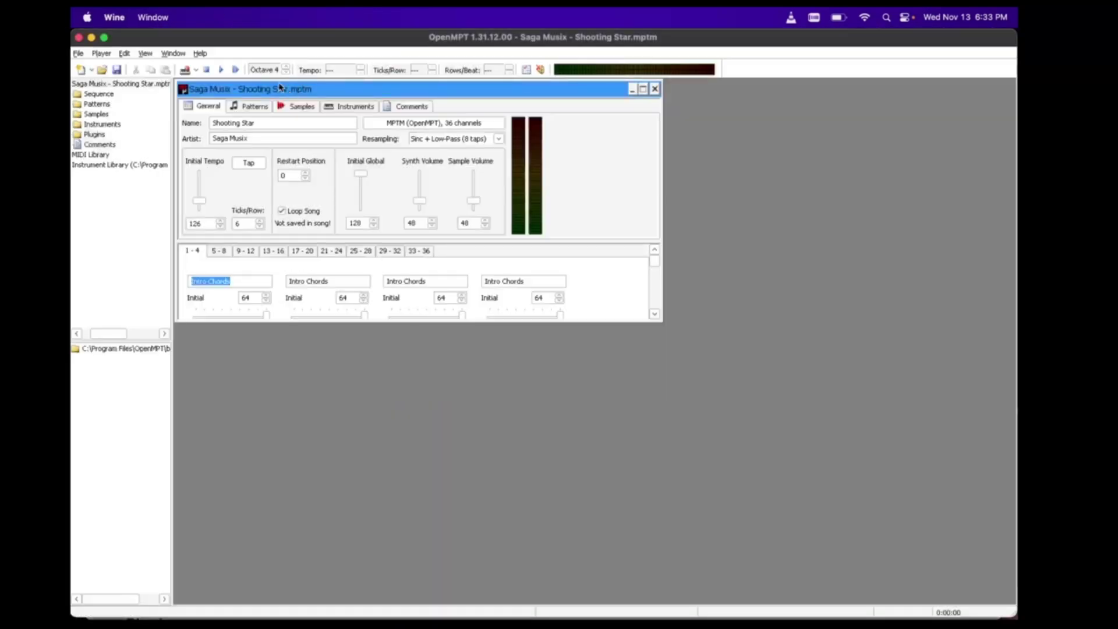
- Play a few seconds of the Shooting Star demo song, pause it and close the song
{"action": "left_click", "coordinate": [223, 69]}
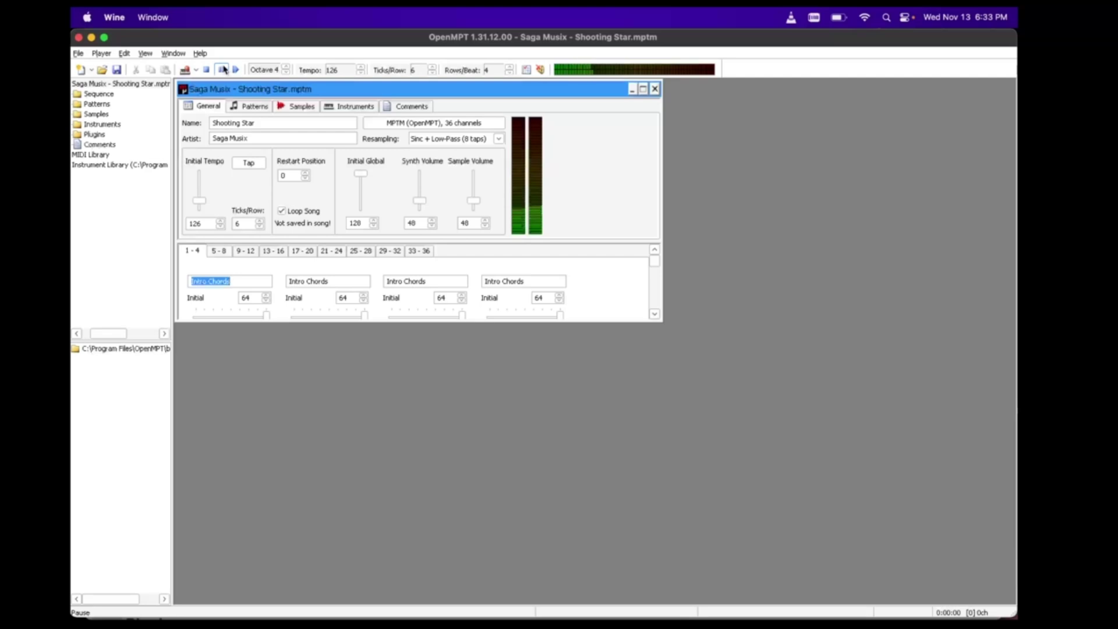
{"action": "left_click", "coordinate": [223, 69]}
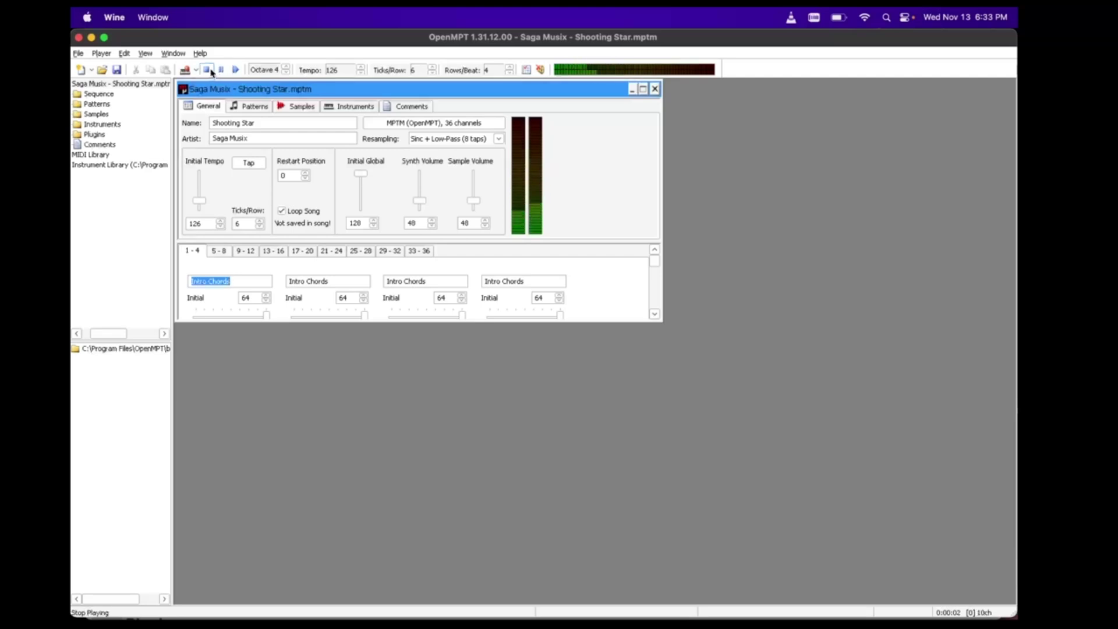
{"action": "left_click", "coordinate": [656, 88]}
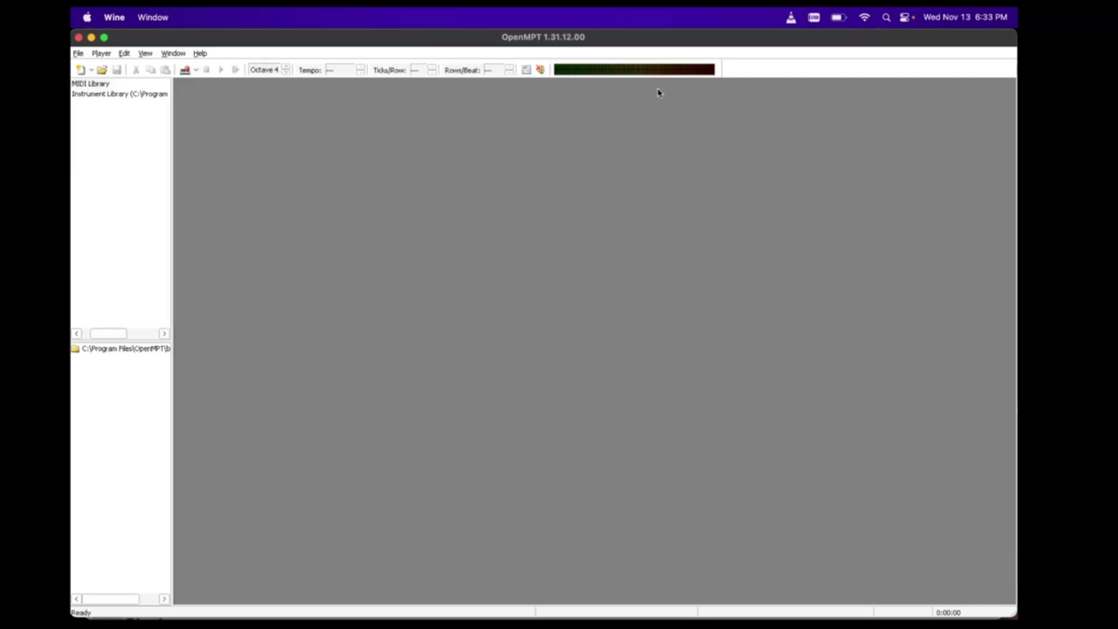
- Open blank.mod from the GBStudio folder and look through its list of instruments without choosing one
{"action": "left_click", "coordinate": [101, 70]}
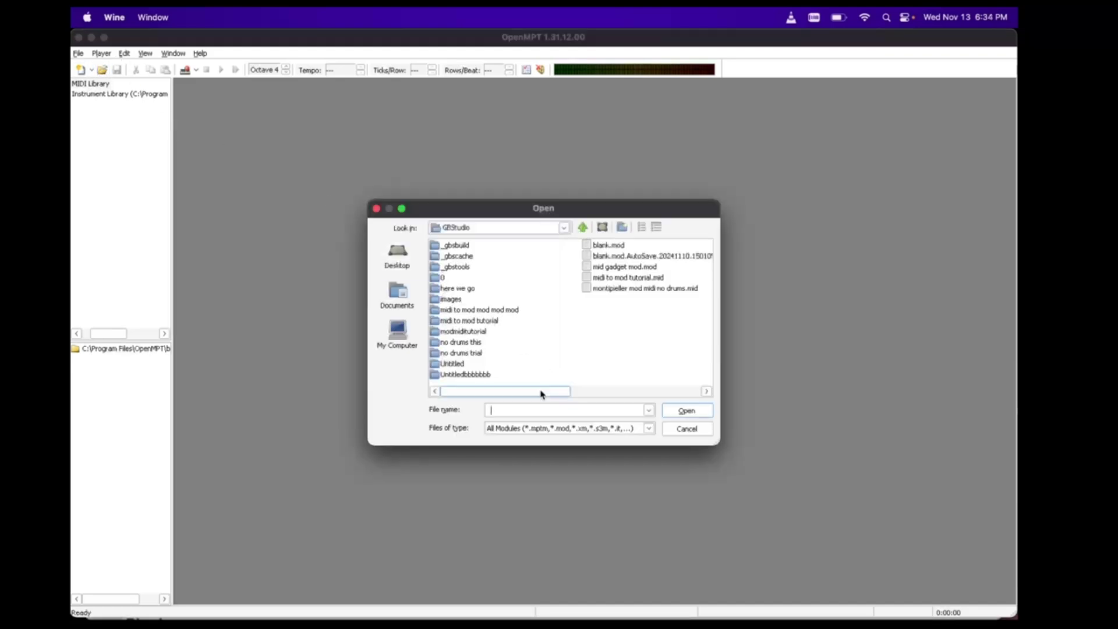
{"action": "left_click", "coordinate": [621, 249]}
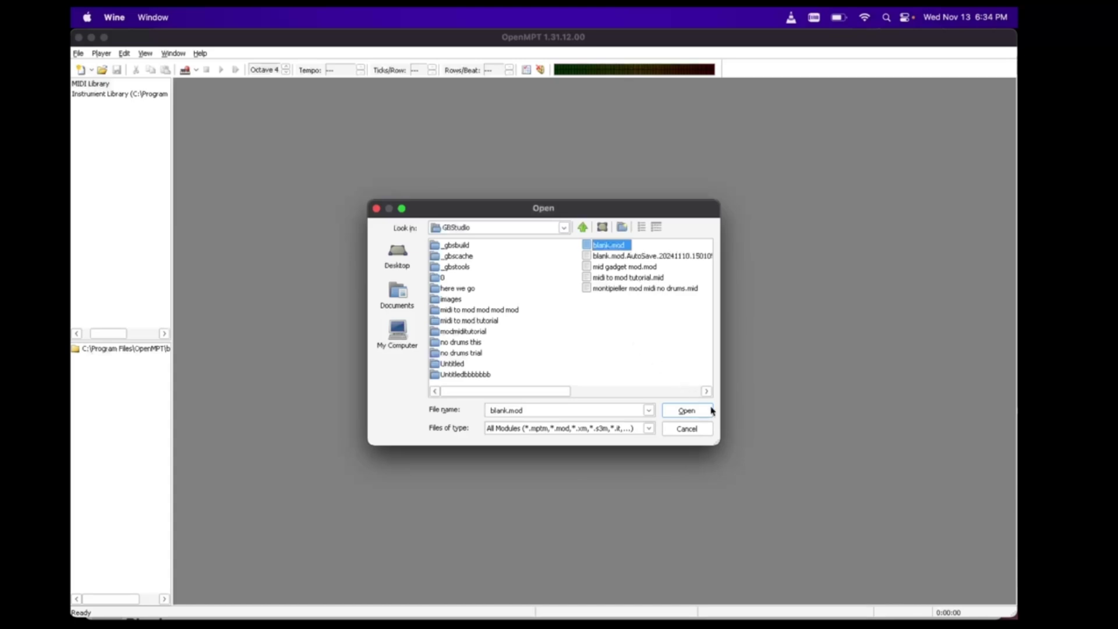
{"action": "left_click", "coordinate": [695, 415]}
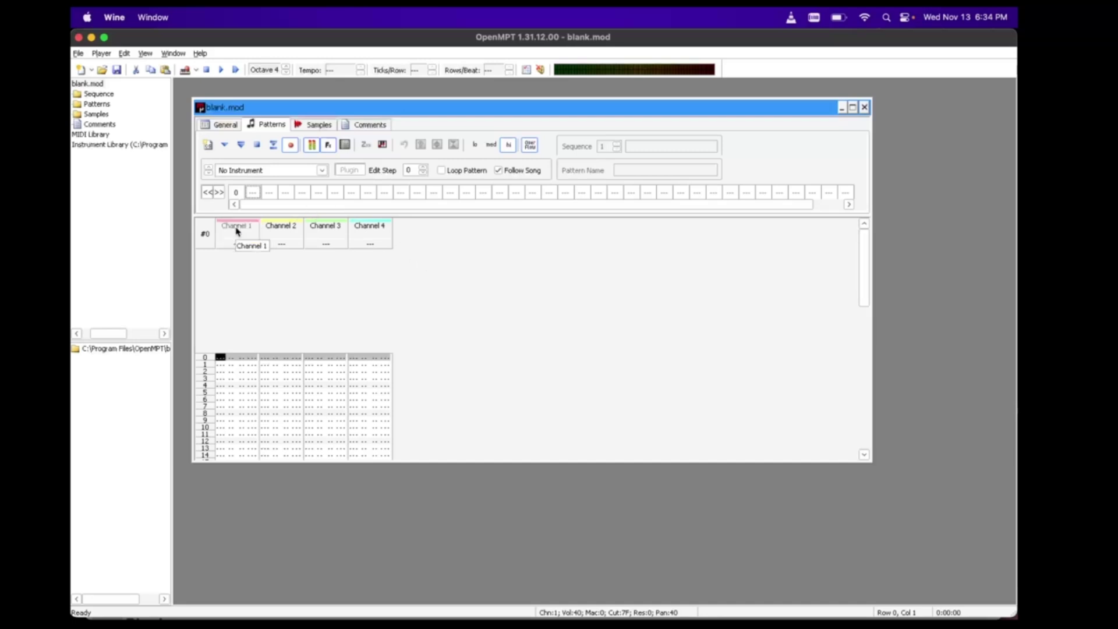
{"action": "left_click", "coordinate": [280, 171]}
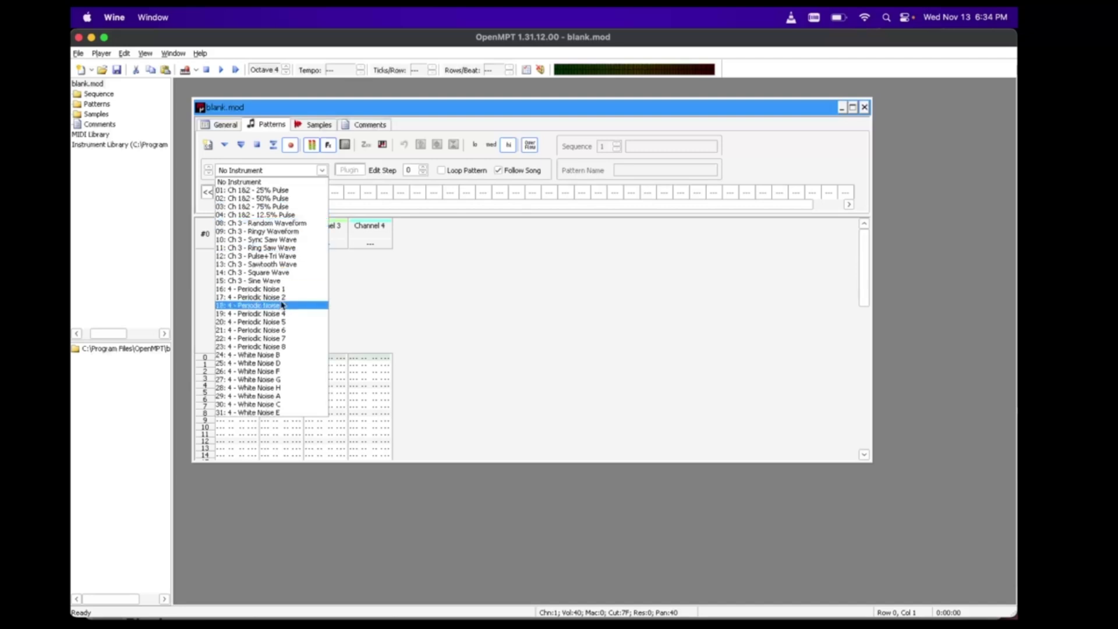
{"action": "left_click", "coordinate": [437, 285]}
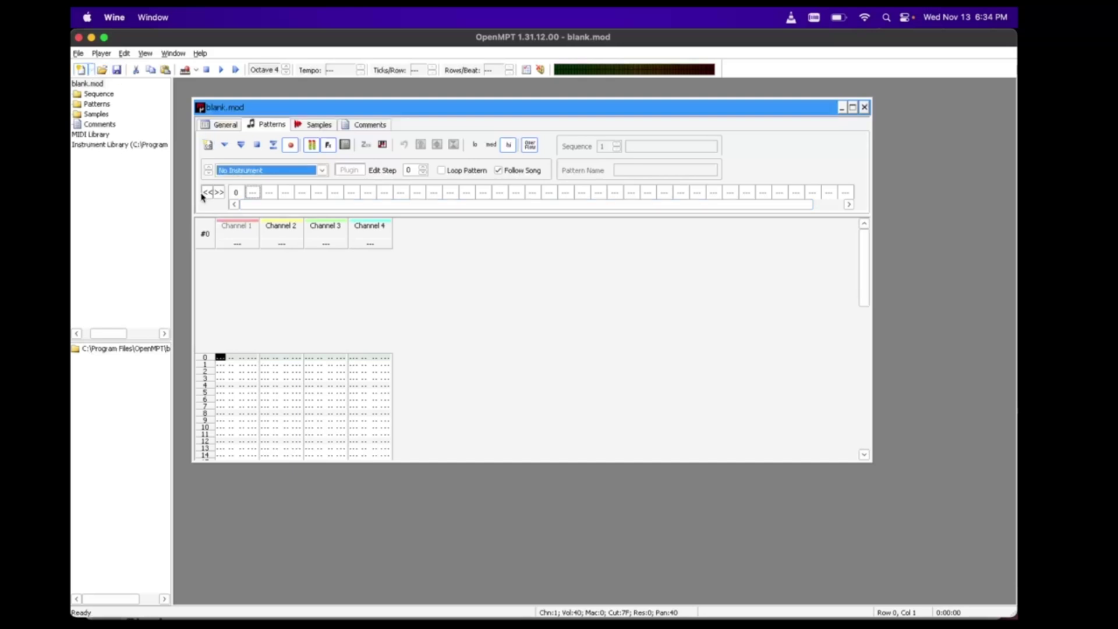
- Start appending a module to blank.mod and browse to the Downloads folder in the user's home folder on drive C
{"action": "left_click", "coordinate": [78, 54]}
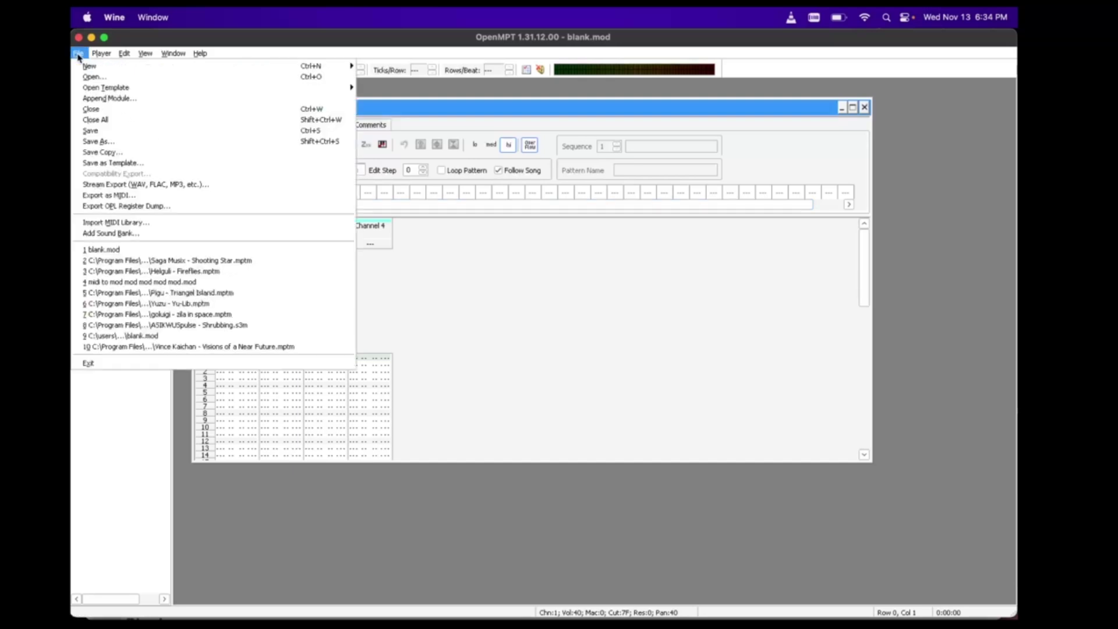
{"action": "left_click", "coordinate": [99, 99]}
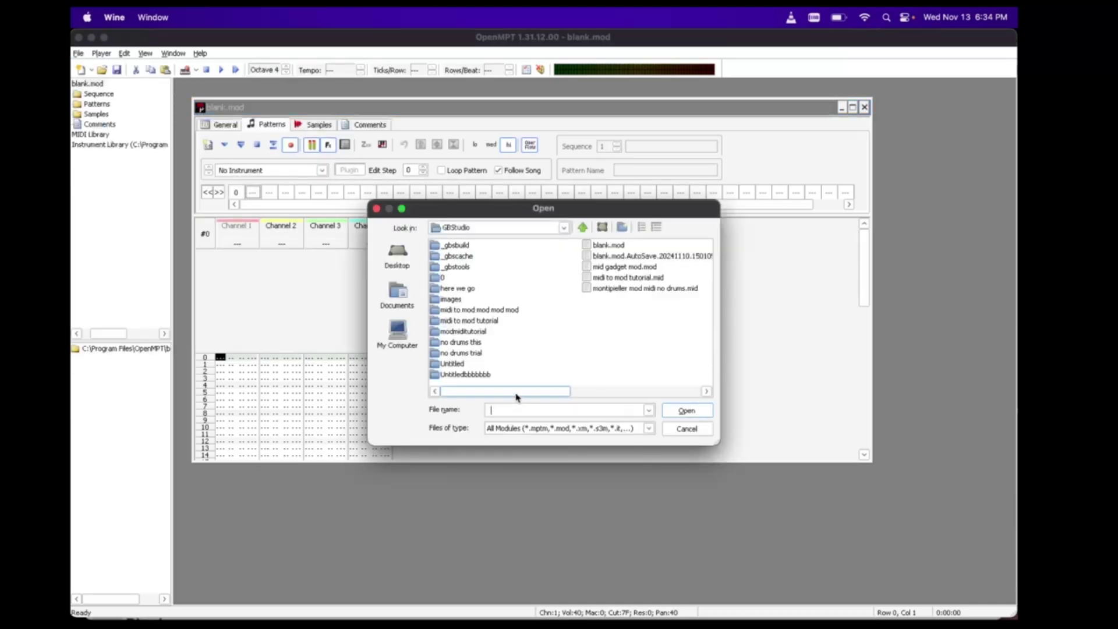
{"action": "left_click_drag", "start_coordinate": [515, 395], "coordinate": [633, 397]}
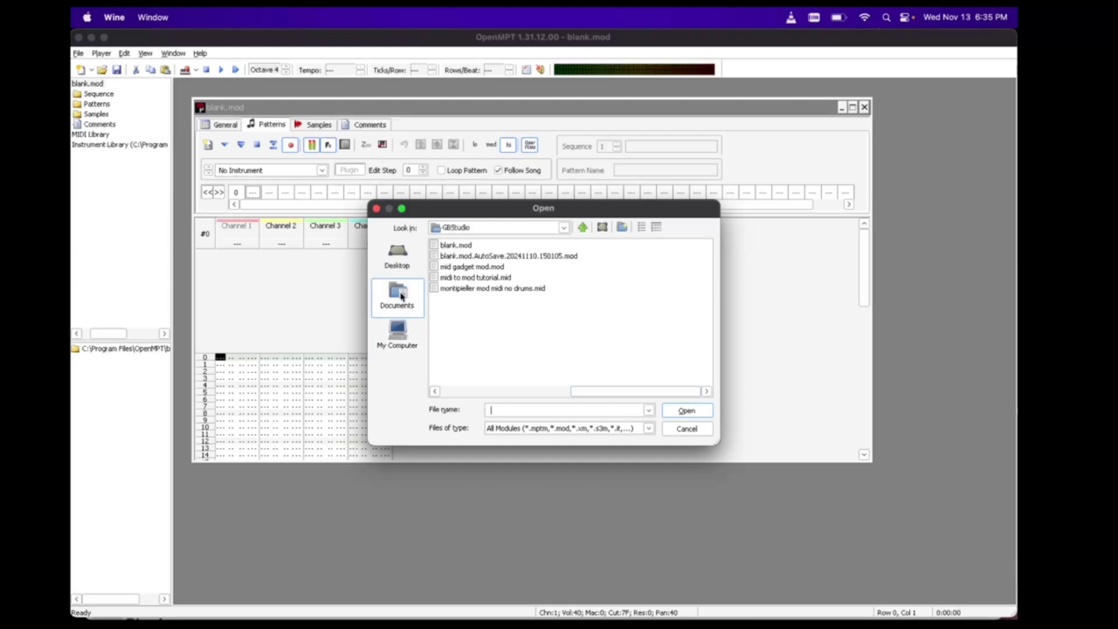
{"action": "left_click", "coordinate": [401, 269]}
{"action": "left_click", "coordinate": [395, 292]}
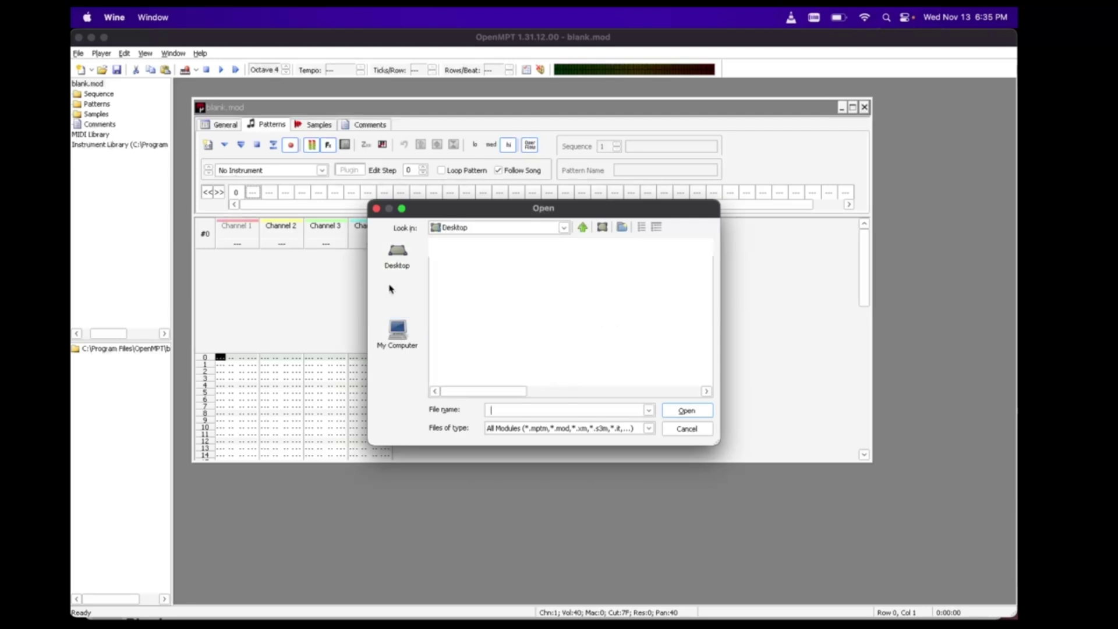
{"action": "left_click", "coordinate": [401, 337]}
{"action": "double_click", "coordinate": [455, 247]}
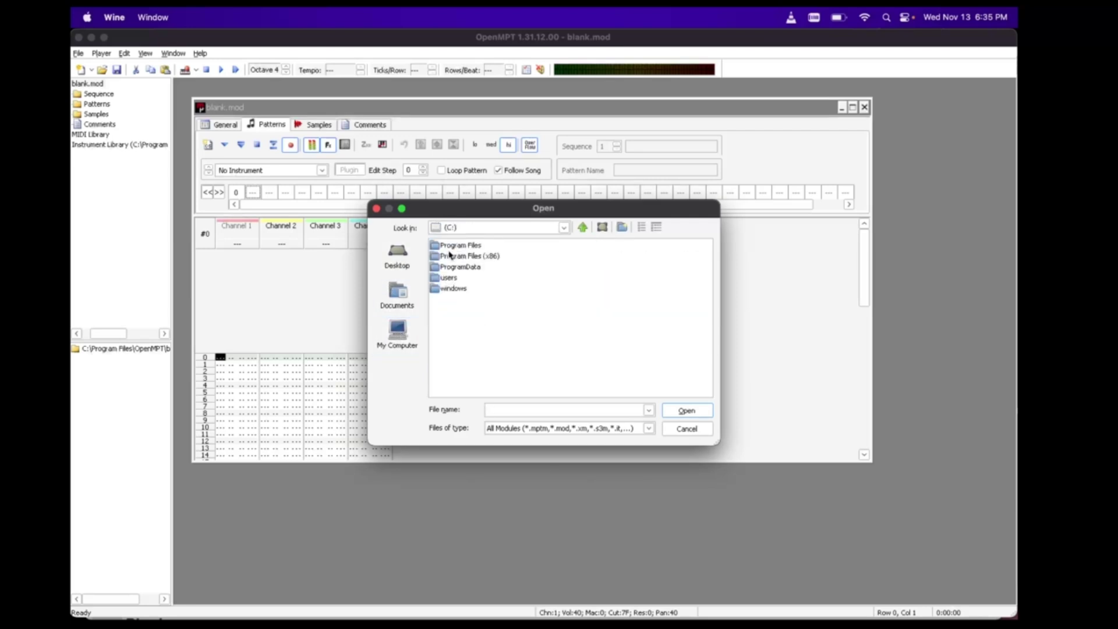
{"action": "double_click", "coordinate": [449, 278]}
{"action": "double_click", "coordinate": [455, 251]}
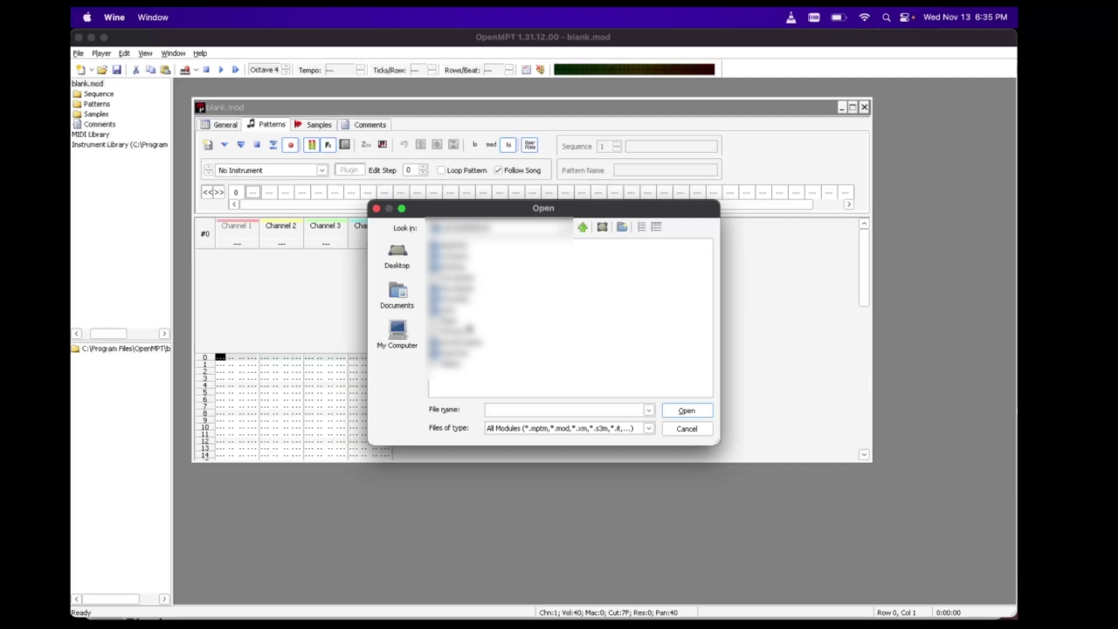
{"action": "left_click", "coordinate": [458, 288]}
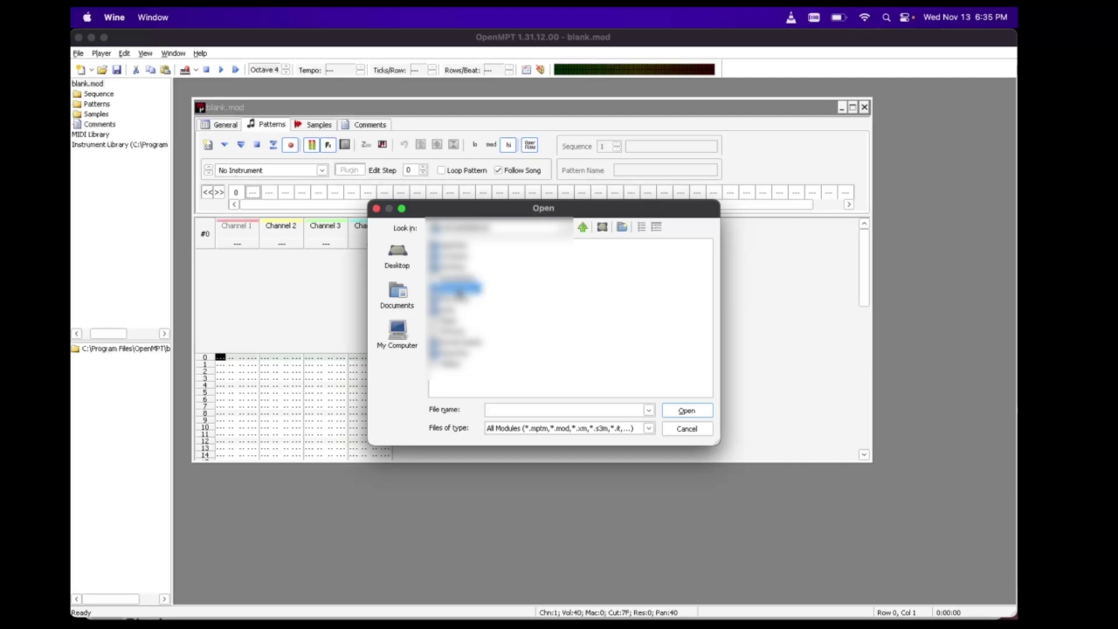
{"action": "double_click", "coordinate": [459, 288]}
- Filter the file list to MIDI Files (*.mid,*.rmi) and select "midi to mod tutorial.mid" in Downloads
{"action": "left_click", "coordinate": [619, 431]}
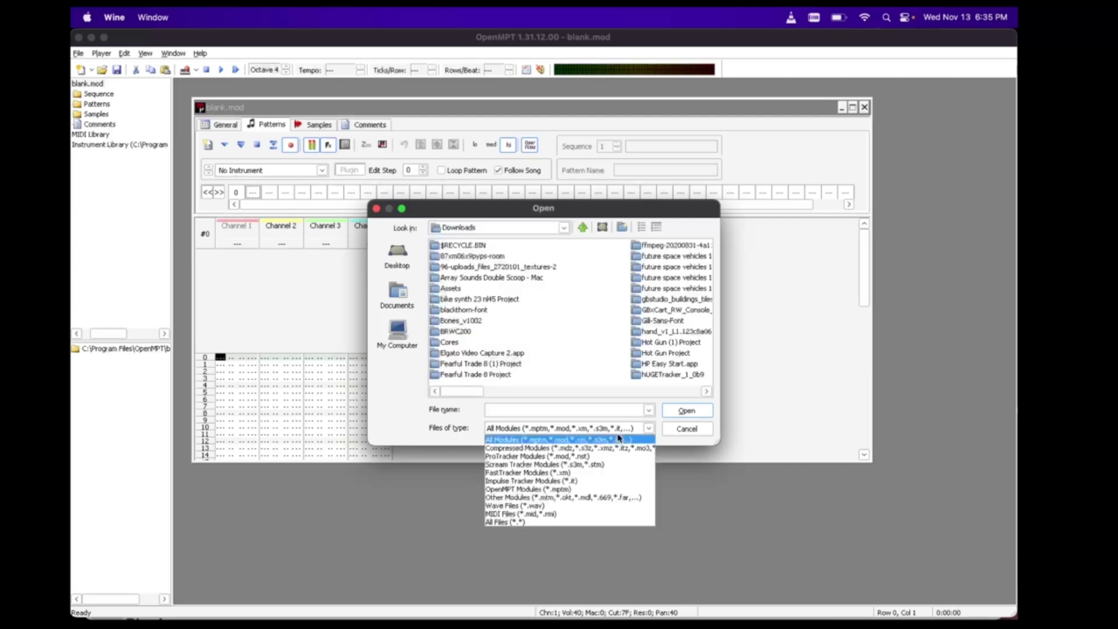
{"action": "left_click", "coordinate": [589, 519]}
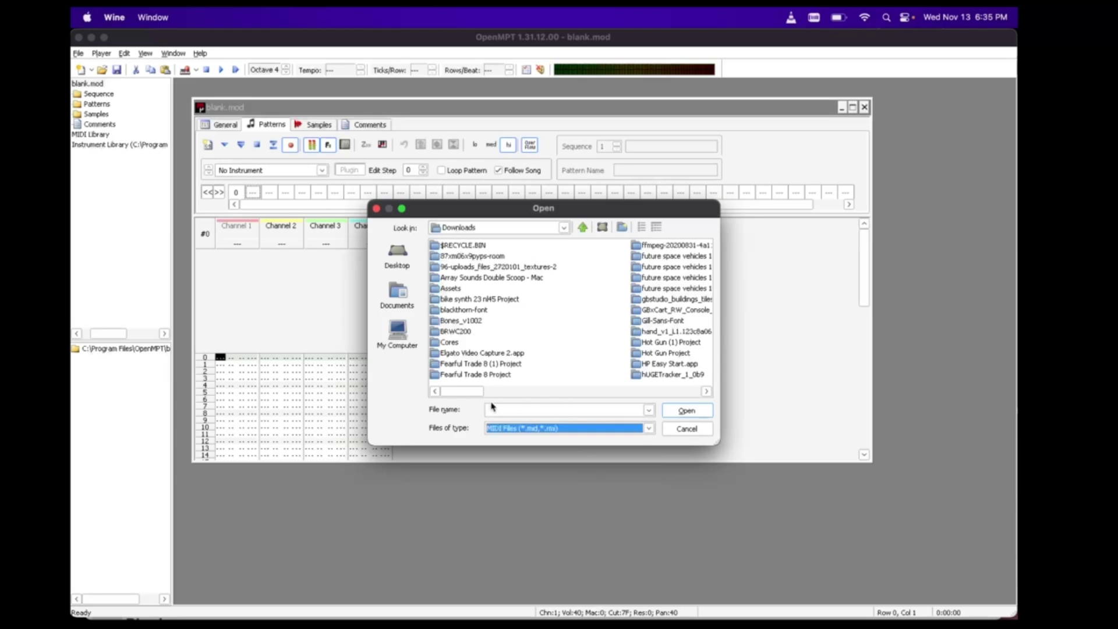
{"action": "left_click_drag", "start_coordinate": [484, 391], "coordinate": [684, 405]}
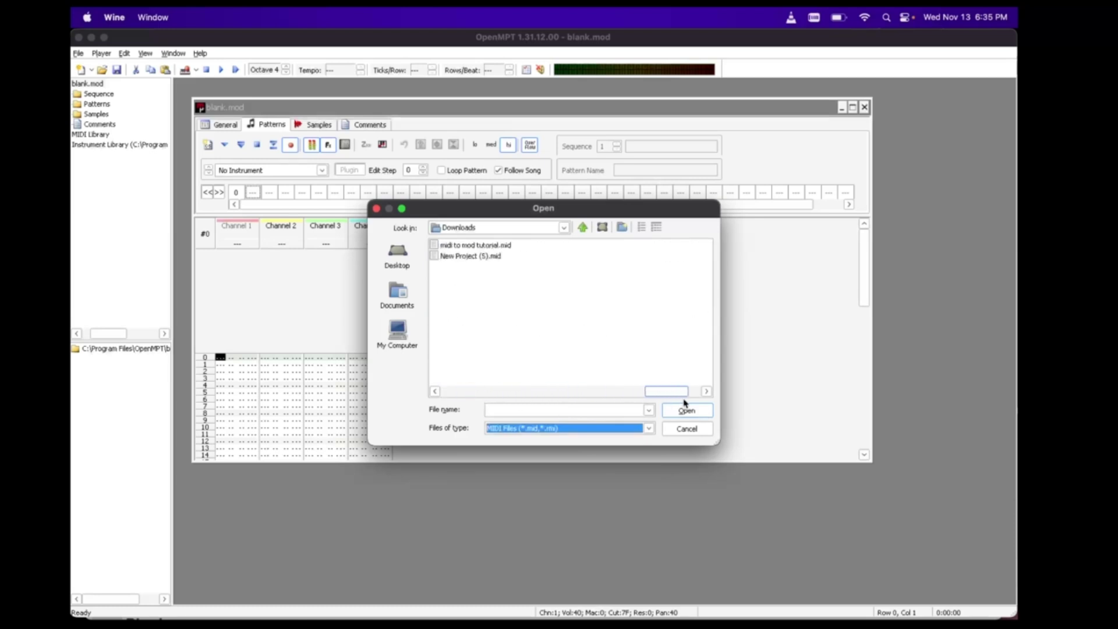
{"action": "left_click", "coordinate": [466, 246]}
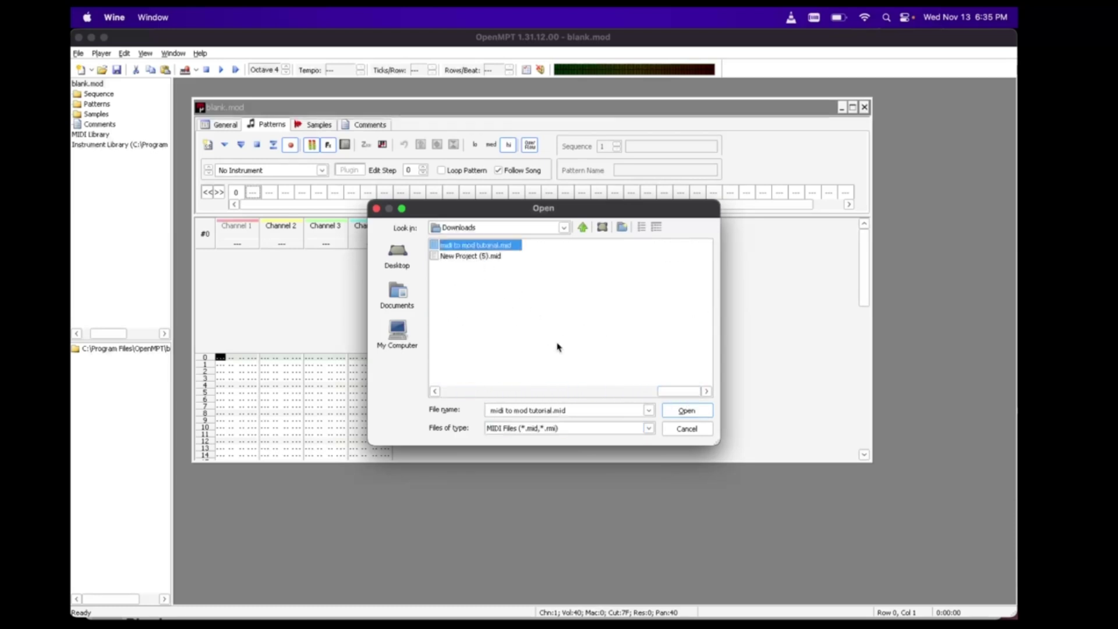
- Switch the Downloads listing to the detailed view and sort it by modification date
{"action": "mouse_move", "coordinate": [677, 392]}
{"action": "left_mouse_down"}
{"action": "mouse_move", "coordinate": [602, 390]}
{"action": "mouse_move", "coordinate": [681, 401]}
{"action": "left_mouse_up"}
{"action": "left_click", "coordinate": [656, 227]}
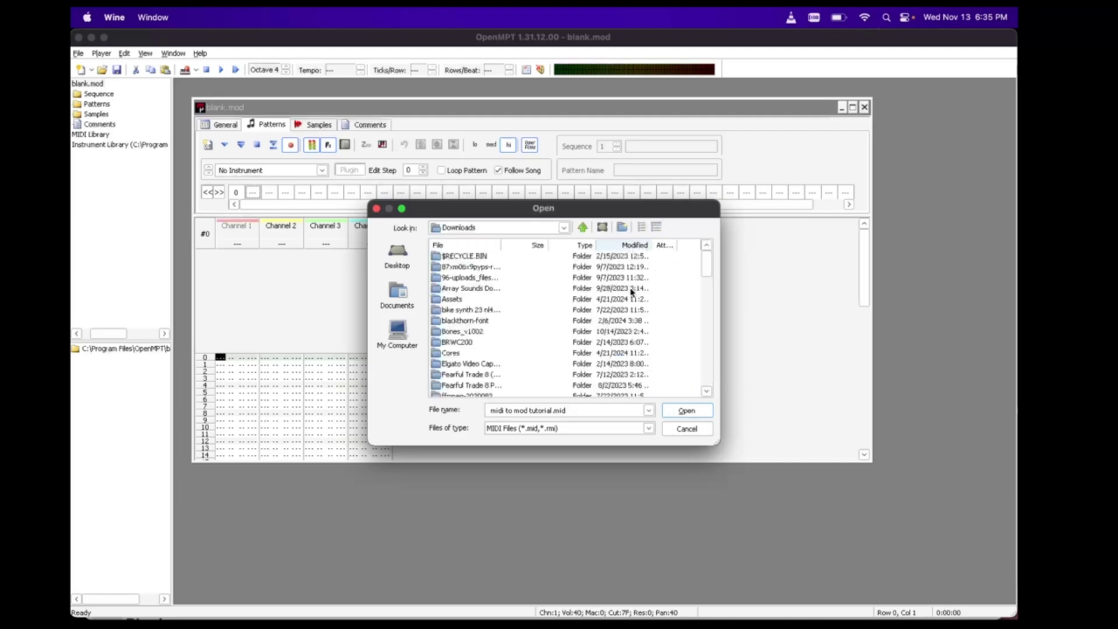
{"action": "left_click", "coordinate": [614, 249]}
{"action": "left_click", "coordinate": [613, 249]}
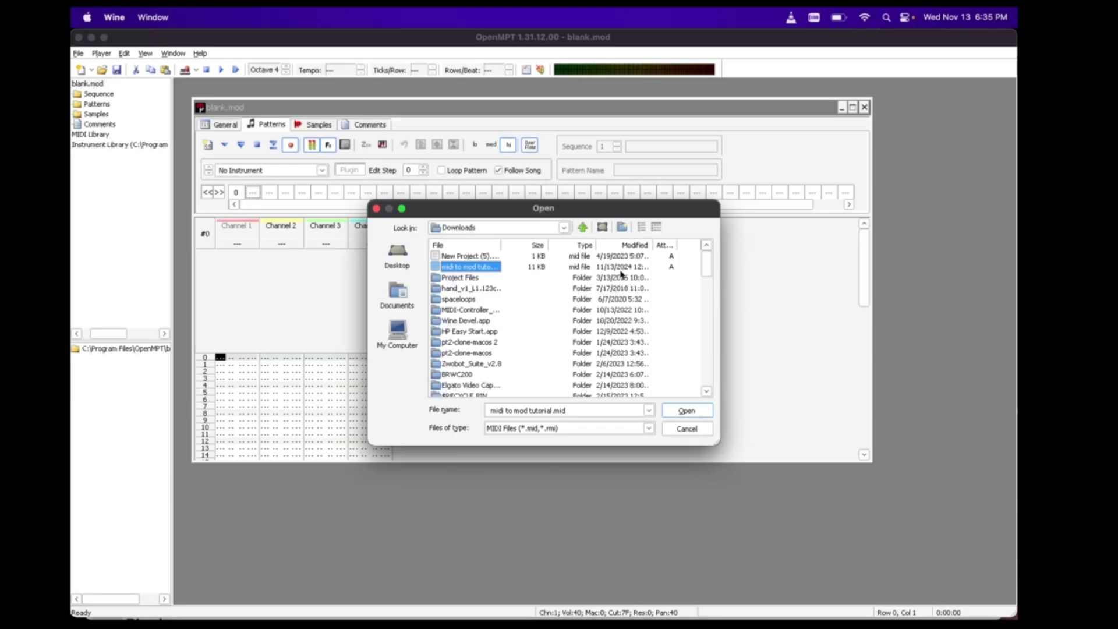
- Append "midi to mod tutorial.mid" to blank.mod, dismiss the notice, and look across the channels of the imported pattern
{"action": "left_click", "coordinate": [687, 412]}
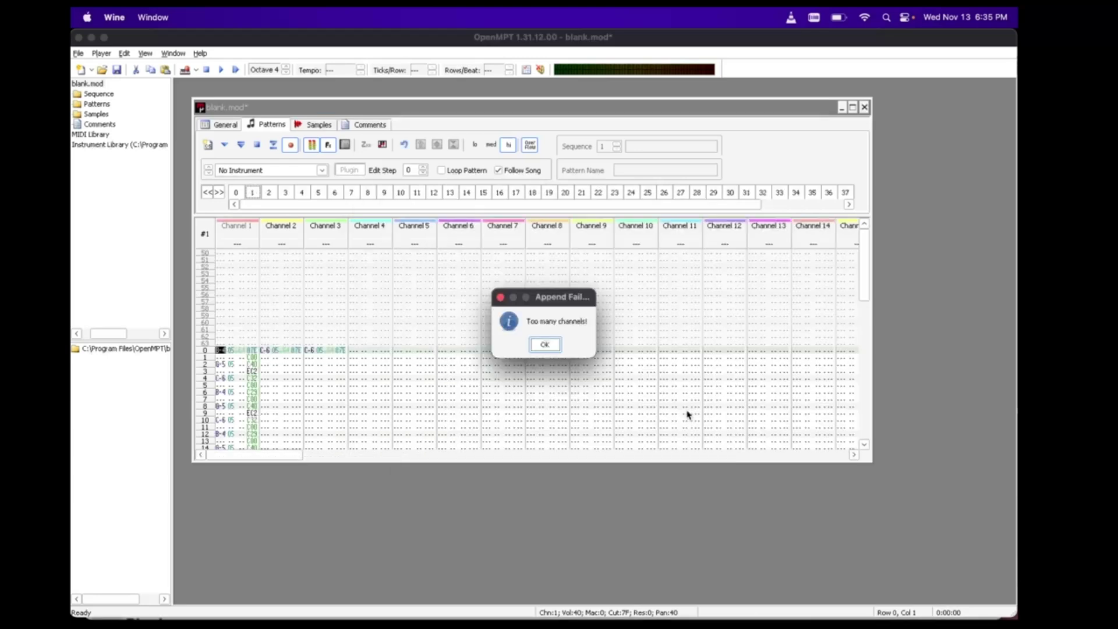
{"action": "left_click", "coordinate": [544, 345]}
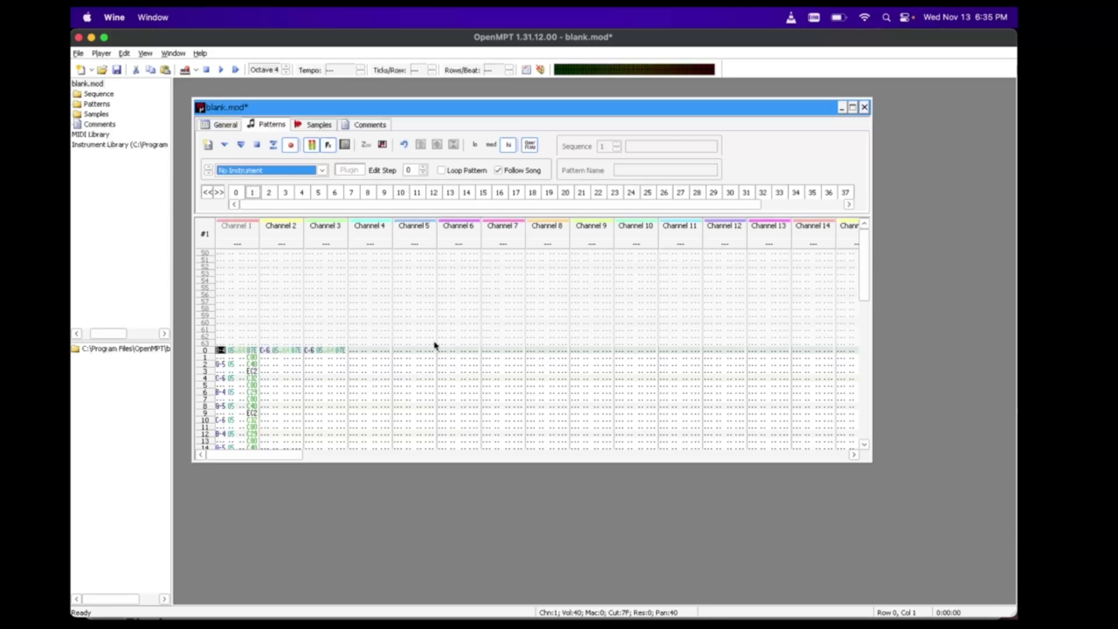
{"action": "scroll", "coordinate": [520, 260], "scroll_direction": "right", "scroll_amount": 15}
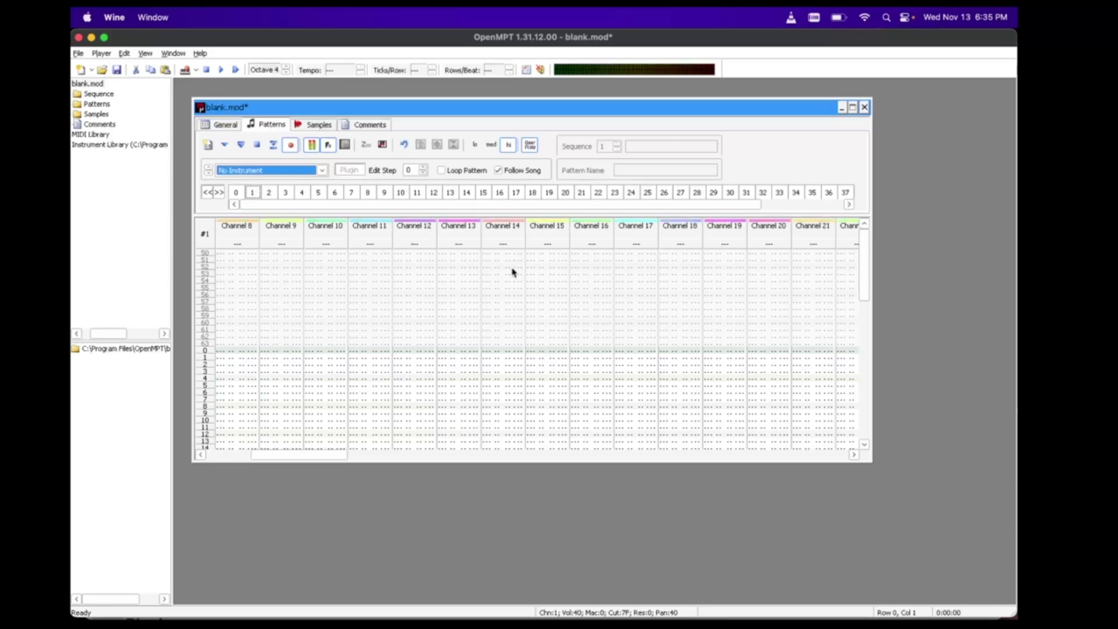
{"action": "key", "text": "ctrl+v"}
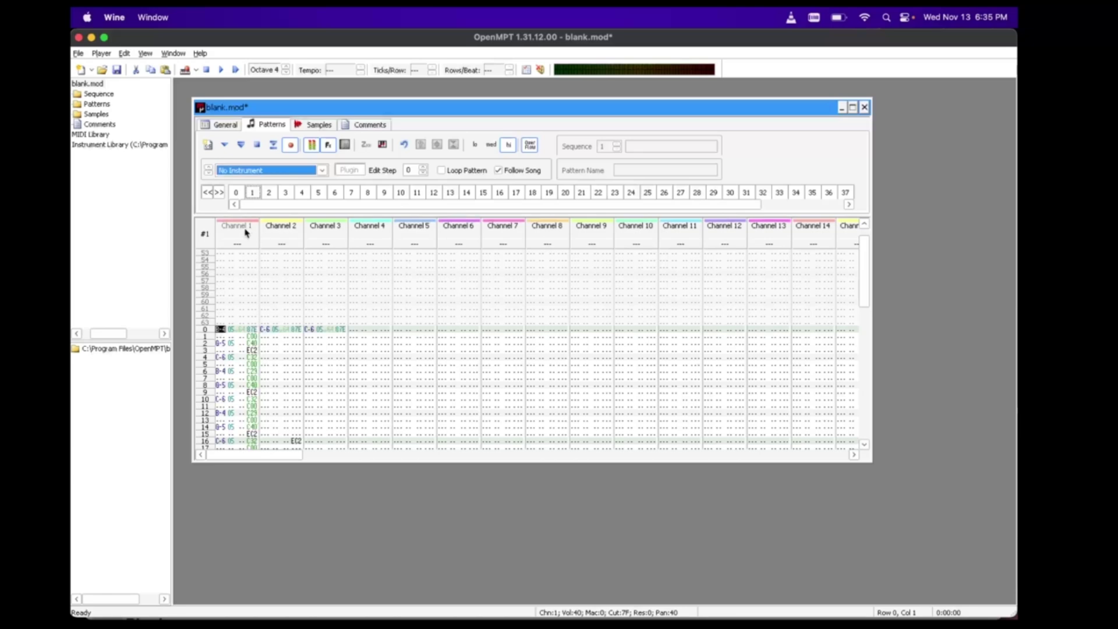
- Remove every channel from Channel 5 onward, keeping only Channels 1 to 4
{"action": "left_click", "coordinate": [411, 238]}
{"action": "right_click", "coordinate": [412, 238]}
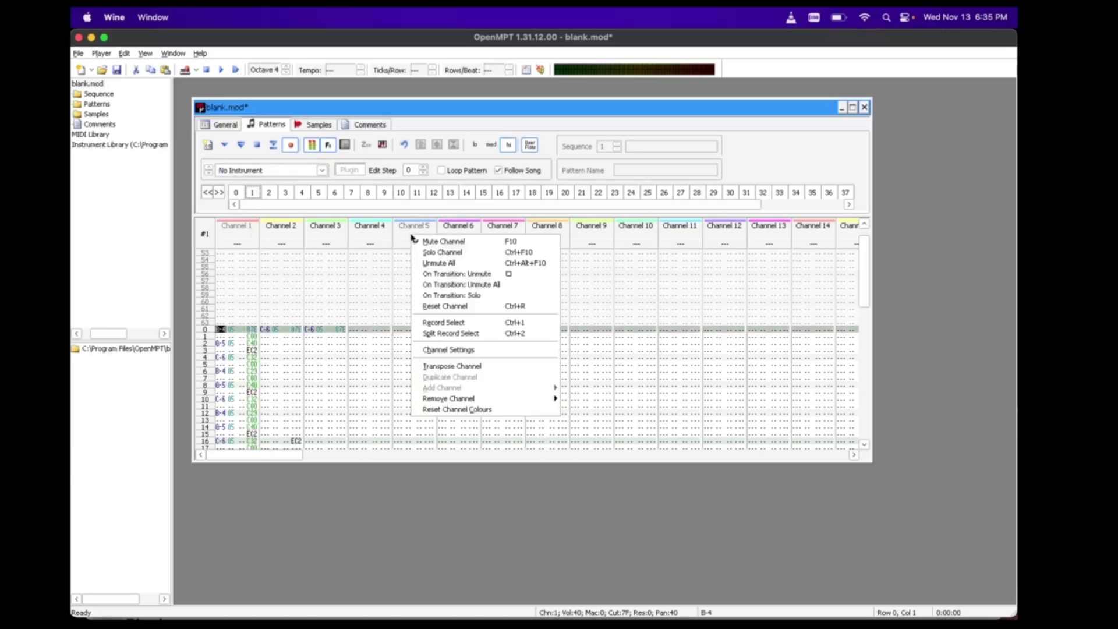
{"action": "mouse_move", "coordinate": [490, 400]}
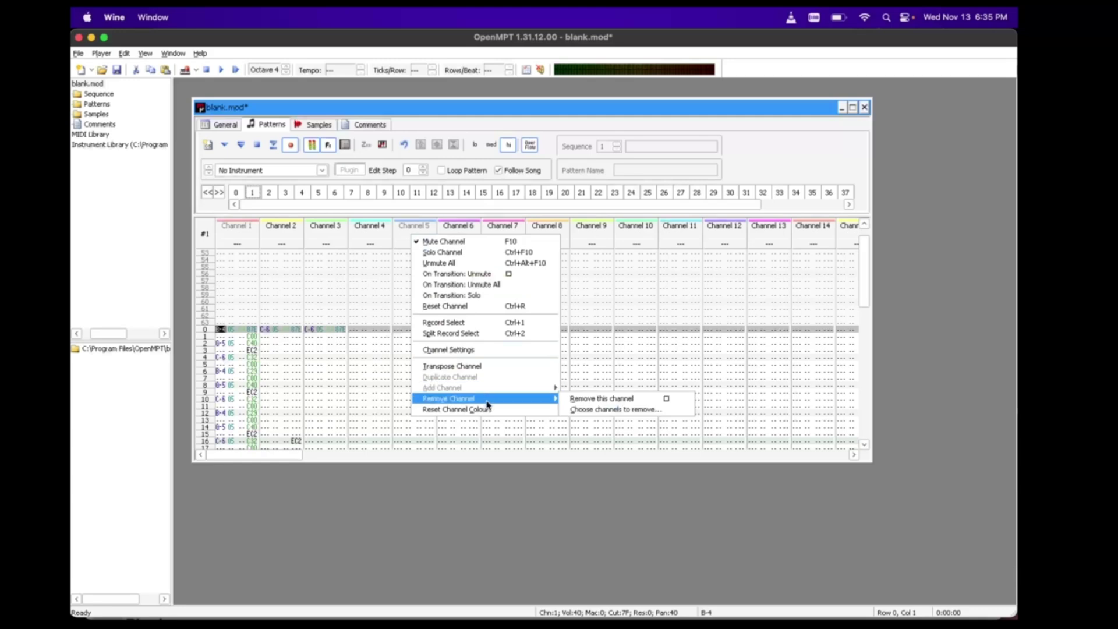
{"action": "left_click", "coordinate": [594, 410]}
{"action": "left_click", "coordinate": [579, 328], "text": "shift"}
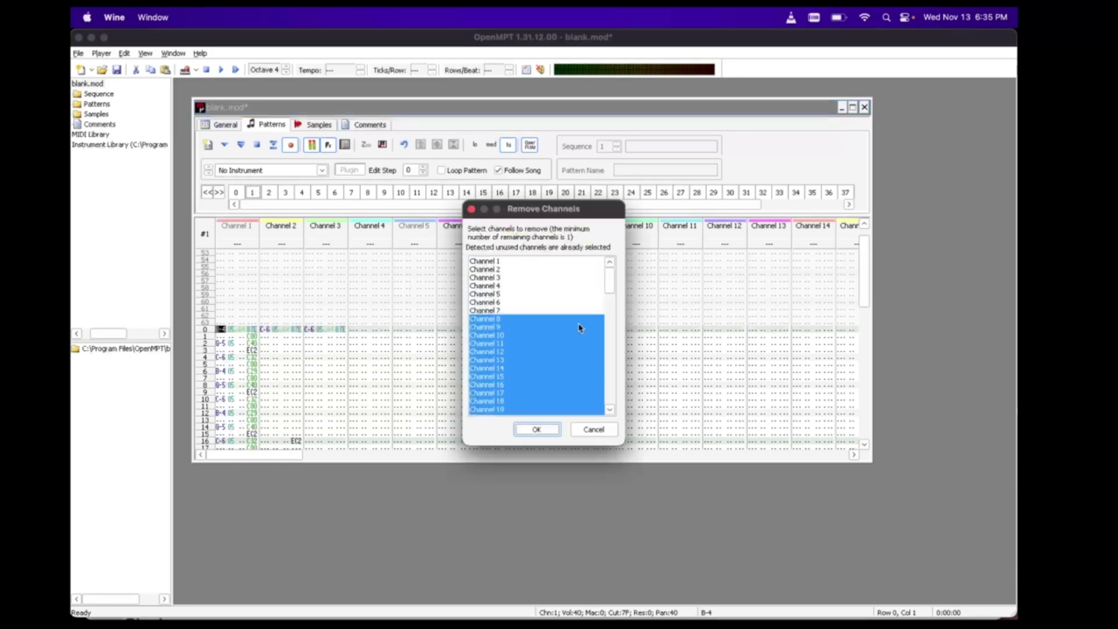
{"action": "left_click", "coordinate": [511, 294]}
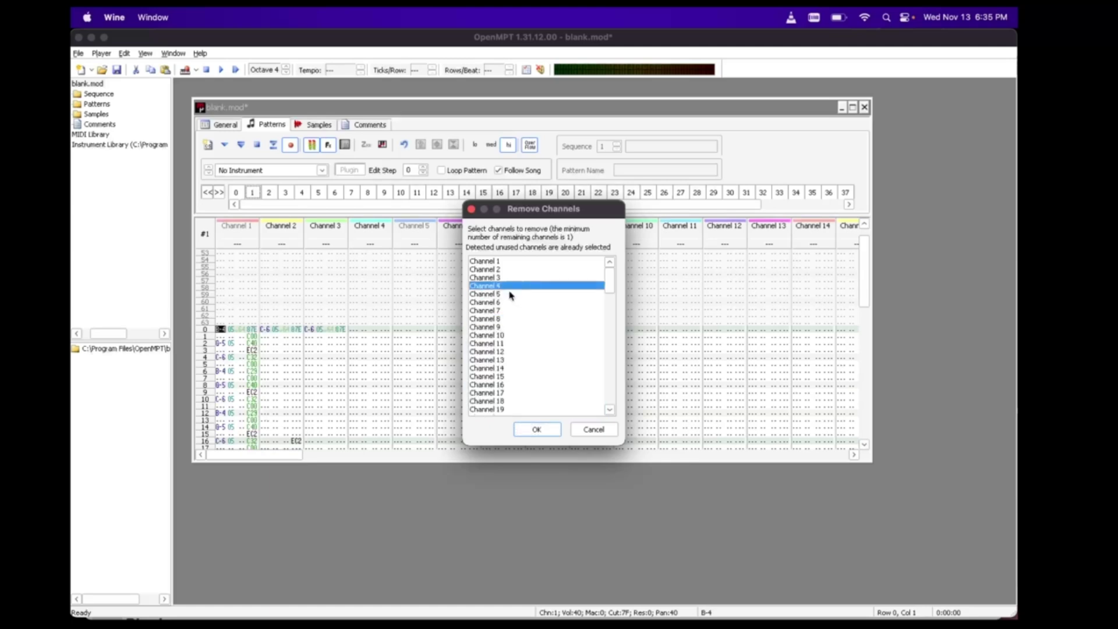
{"action": "left_click_drag", "start_coordinate": [510, 294], "coordinate": [526, 447]}
{"action": "left_click", "coordinate": [537, 431]}
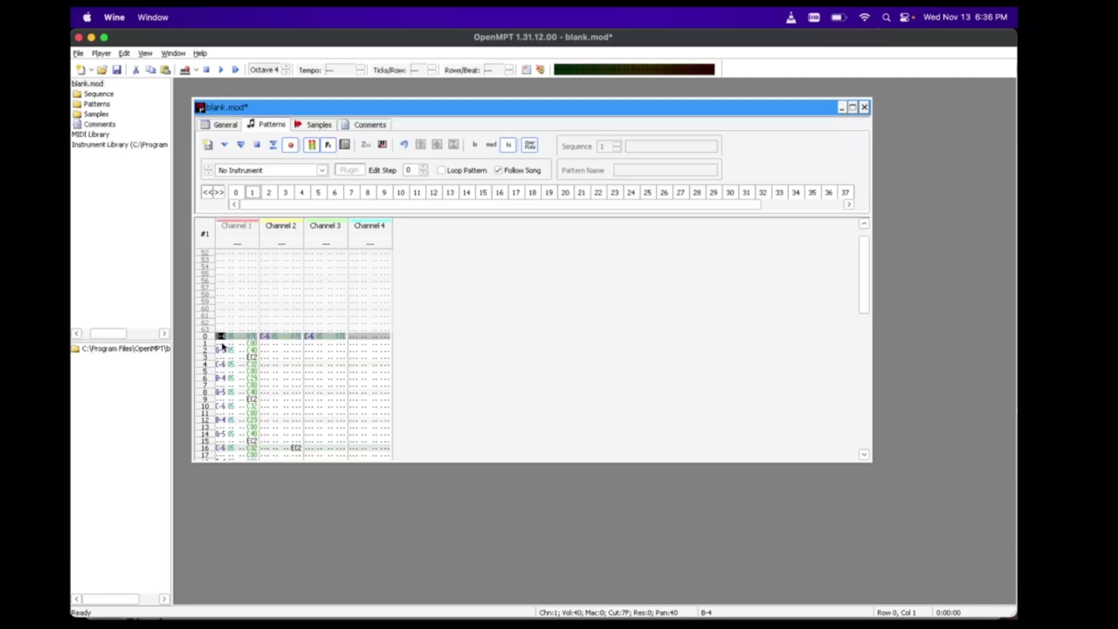
- Remove the empty pattern 0 from the start of the song's order list
{"action": "left_click", "coordinate": [236, 191]}
{"action": "right_click", "coordinate": [236, 191]}
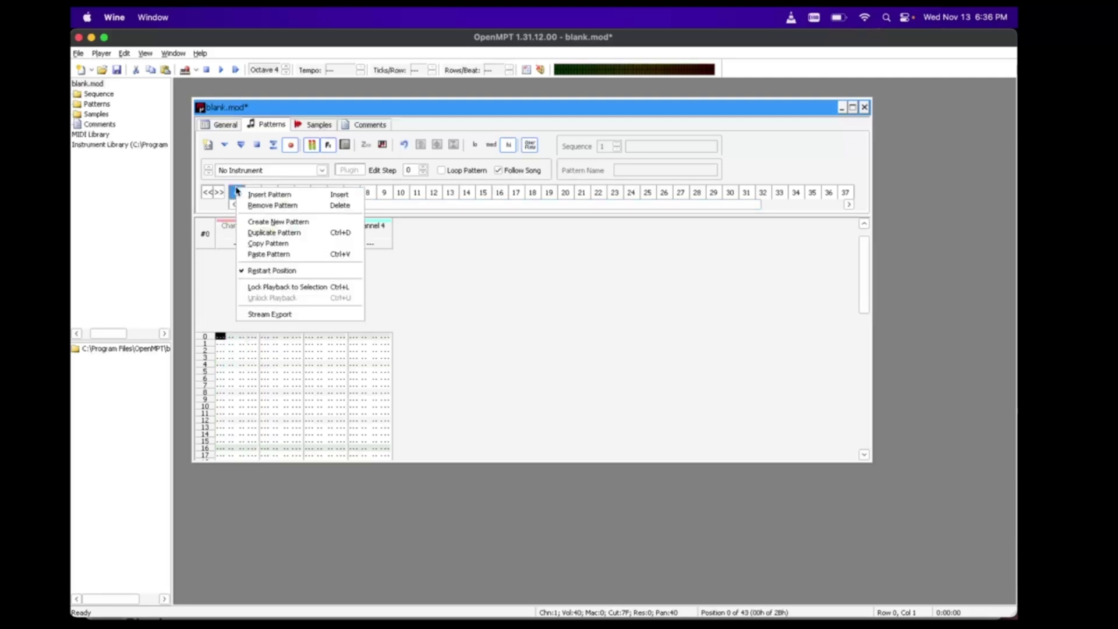
{"action": "left_click", "coordinate": [254, 205]}
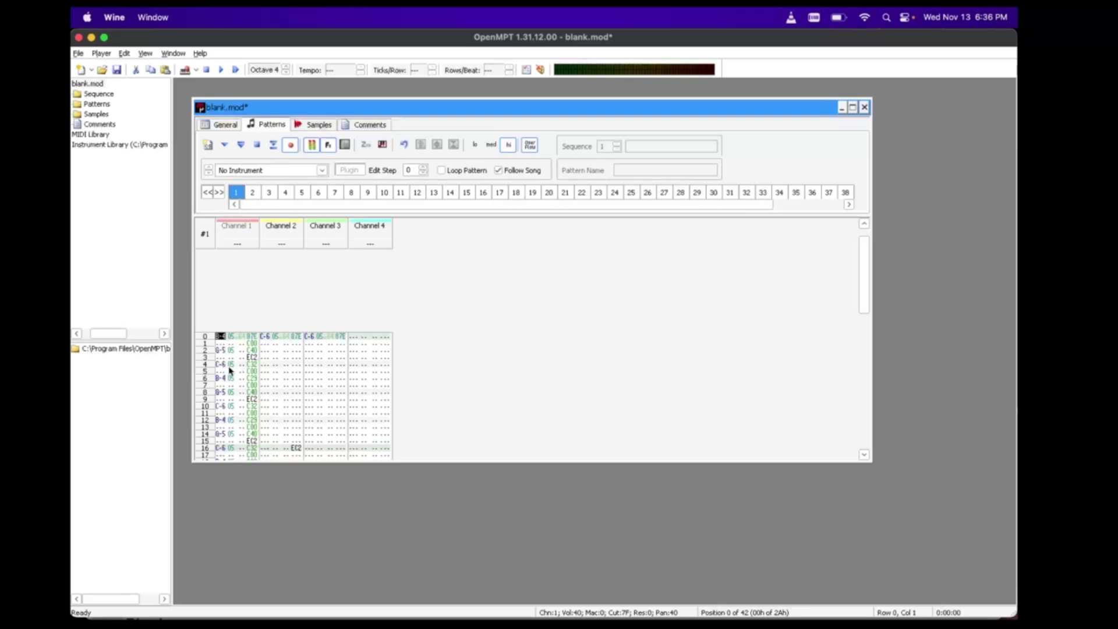
- Set up a search for instrument 005:[UNUSED] across the whole song, limited to channel 1
{"action": "left_click", "coordinate": [232, 336]}
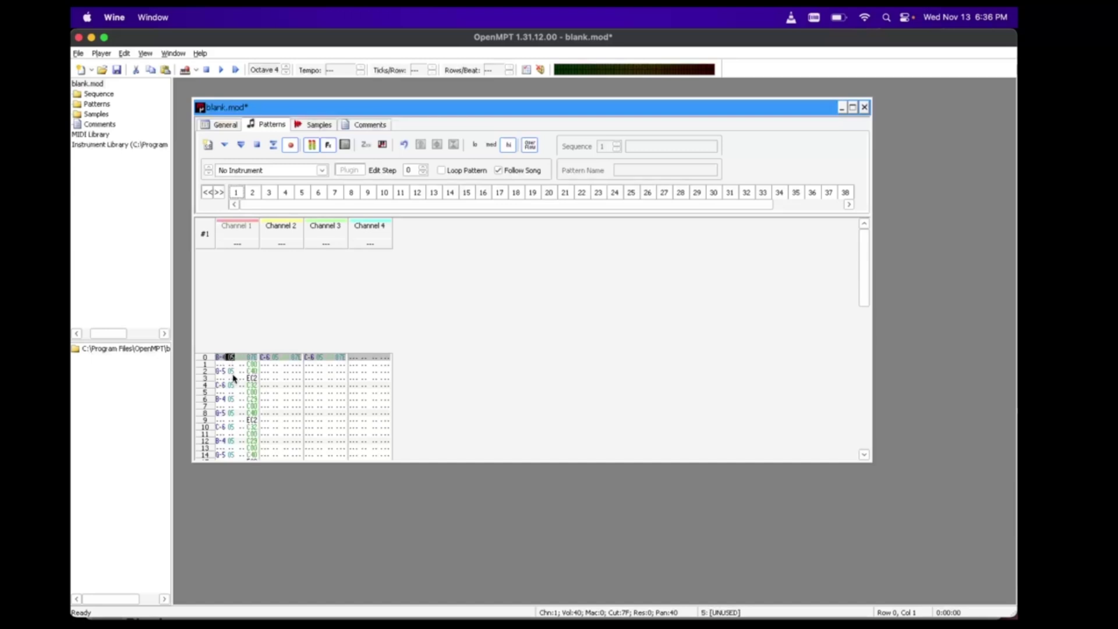
{"action": "scroll", "coordinate": [236, 428], "scroll_direction": "down", "scroll_amount": 10}
{"action": "scroll", "coordinate": [236, 429], "scroll_direction": "up", "scroll_amount": 10}
{"action": "key", "text": "ctrl+f"}
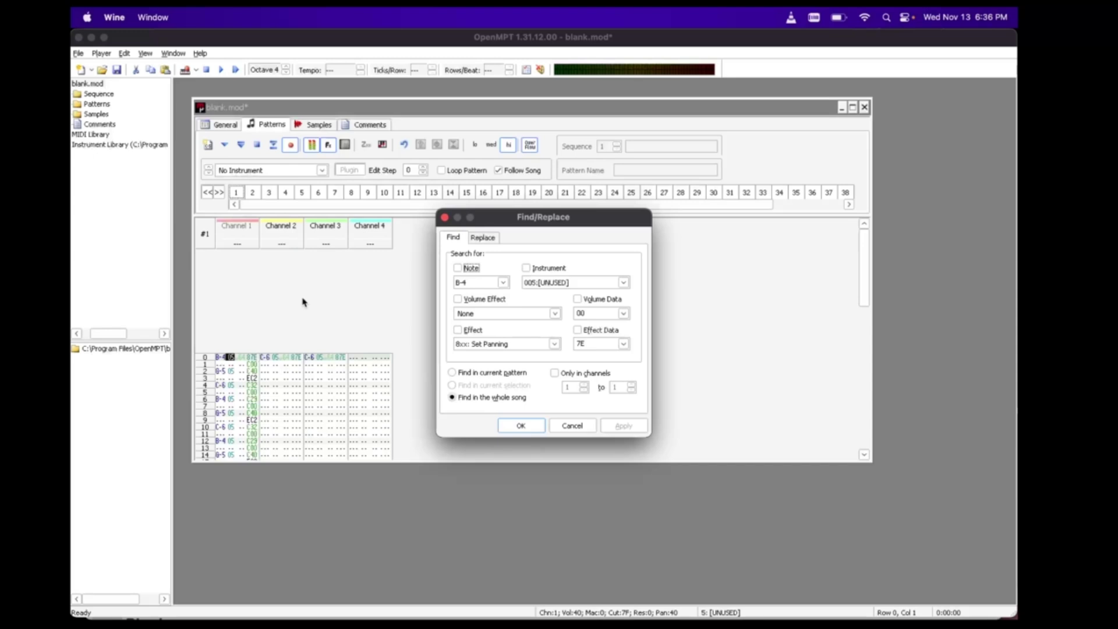
{"action": "left_click", "coordinate": [528, 269]}
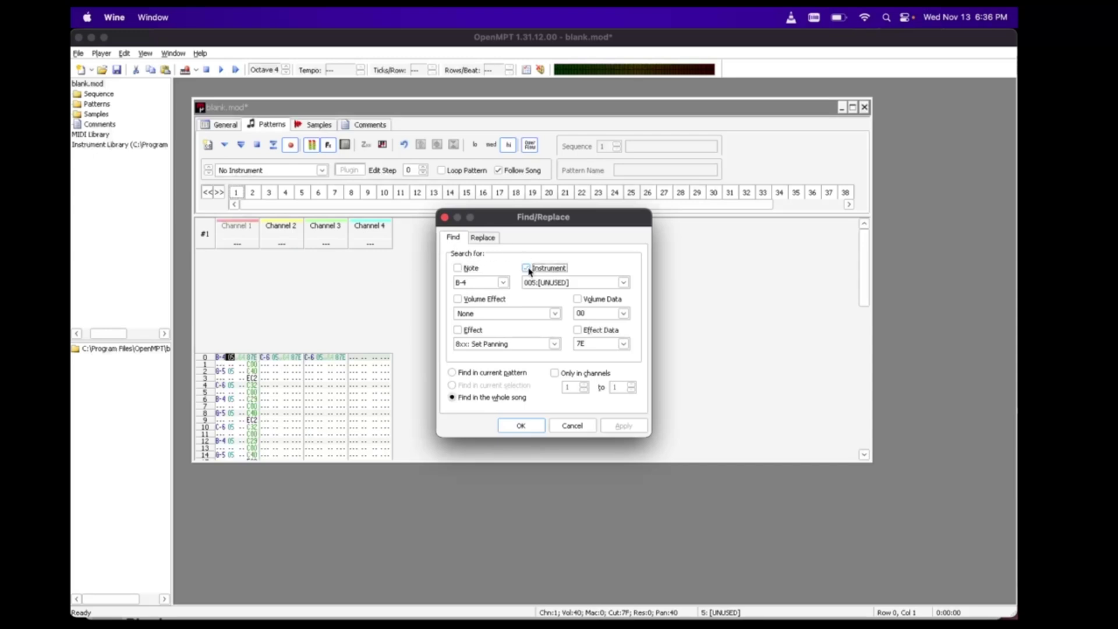
{"action": "left_click", "coordinate": [563, 282]}
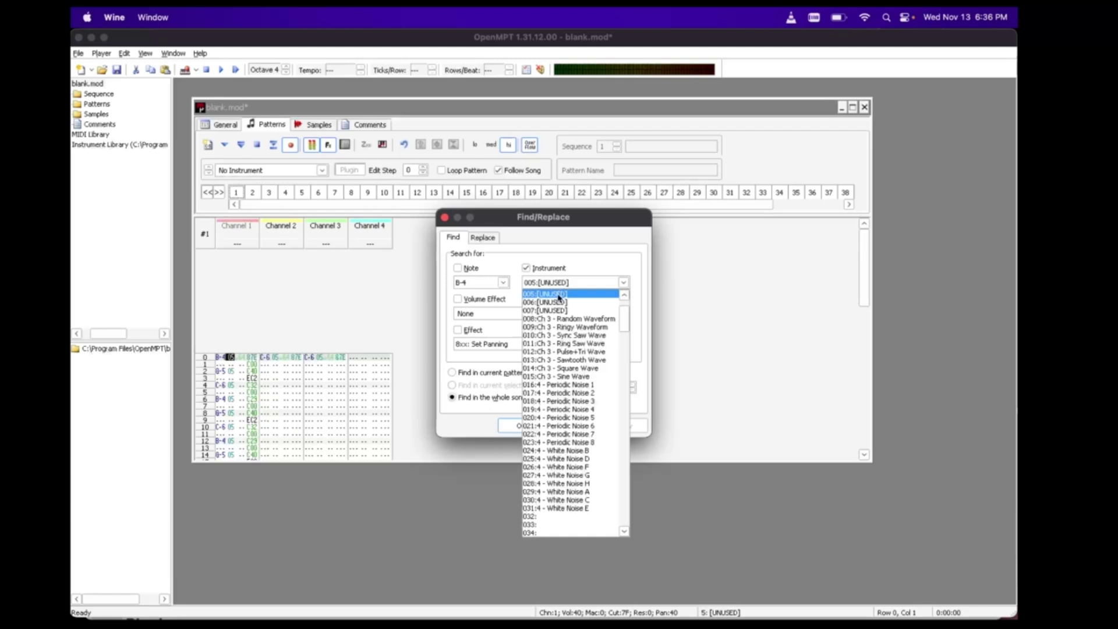
{"action": "left_click", "coordinate": [558, 295]}
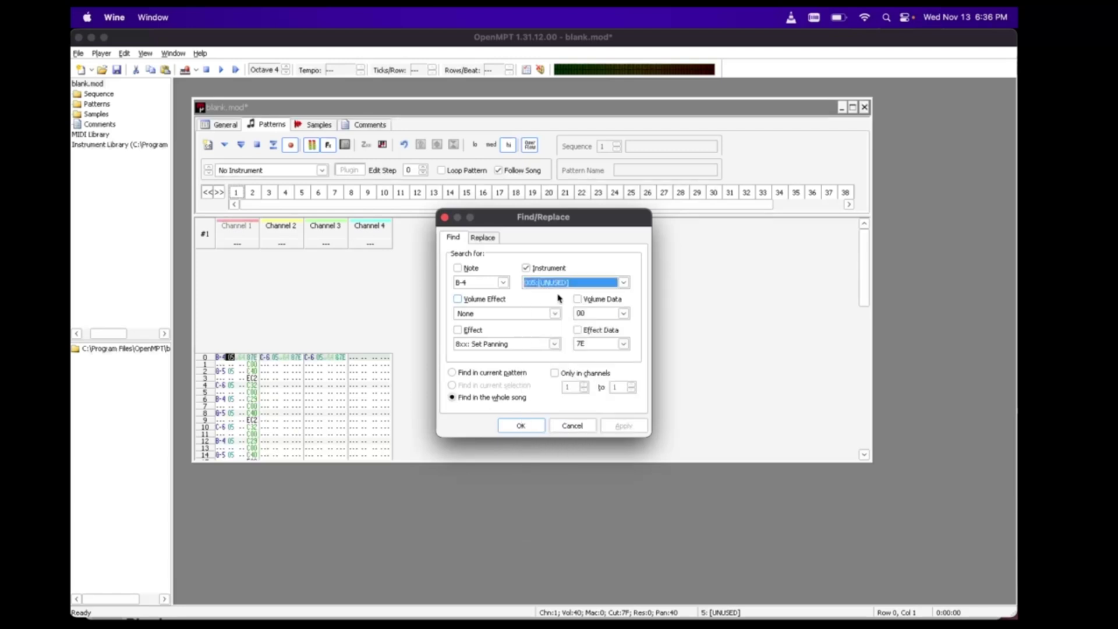
{"action": "left_click", "coordinate": [555, 373]}
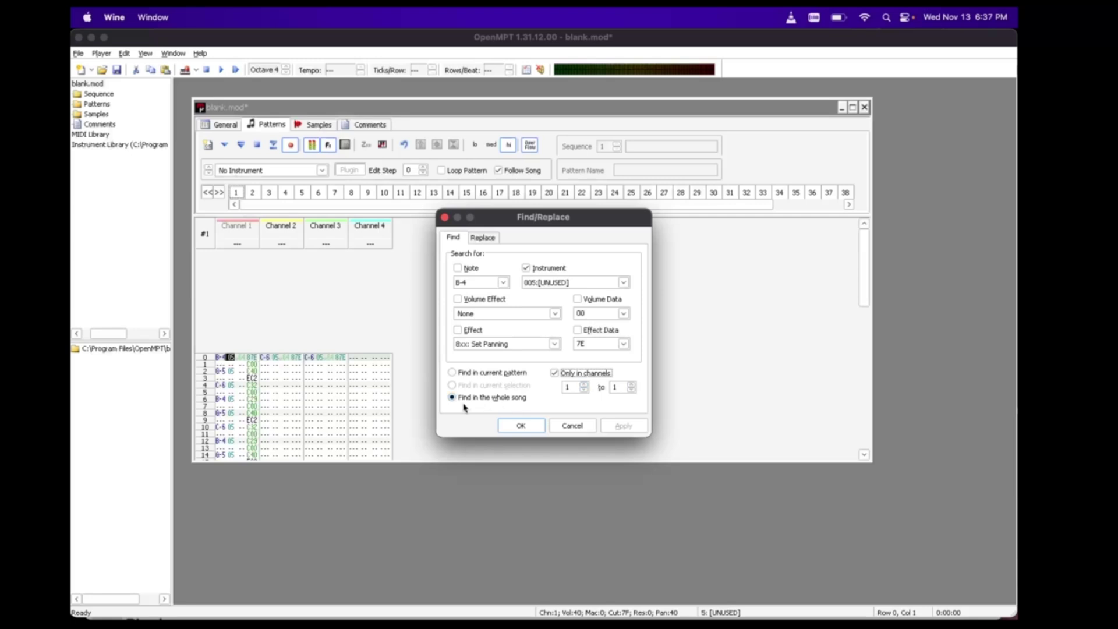
- Replace all matches with instrument 001:Ch 1&2 - 25% Pulse and check the changed notes in Channel 1
{"action": "left_click", "coordinate": [485, 238]}
{"action": "left_click", "coordinate": [527, 280]}
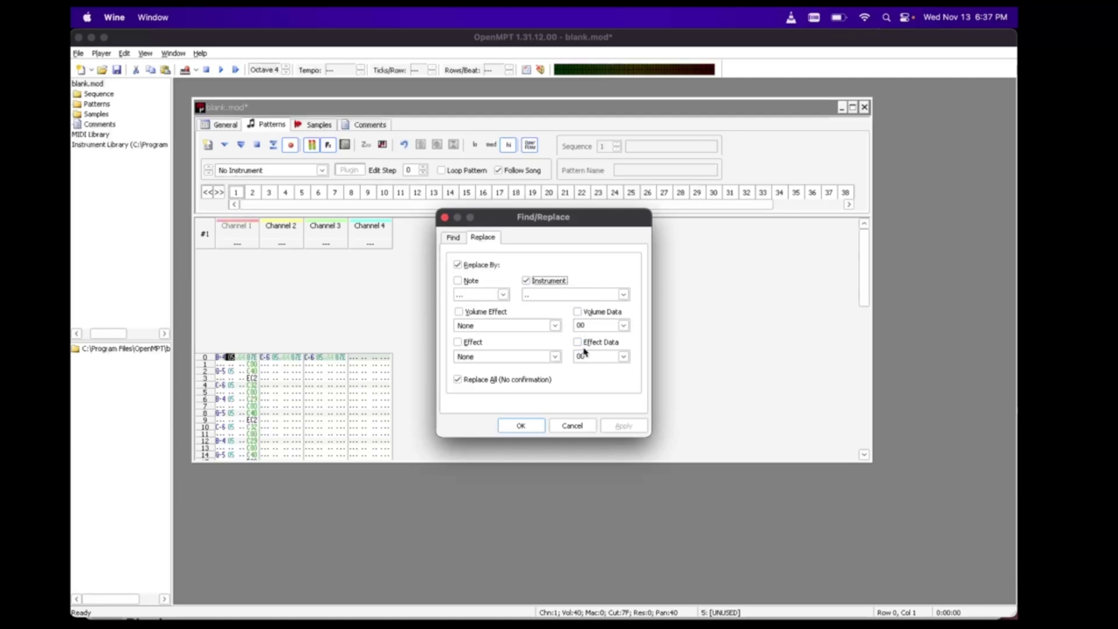
{"action": "left_click", "coordinate": [625, 295]}
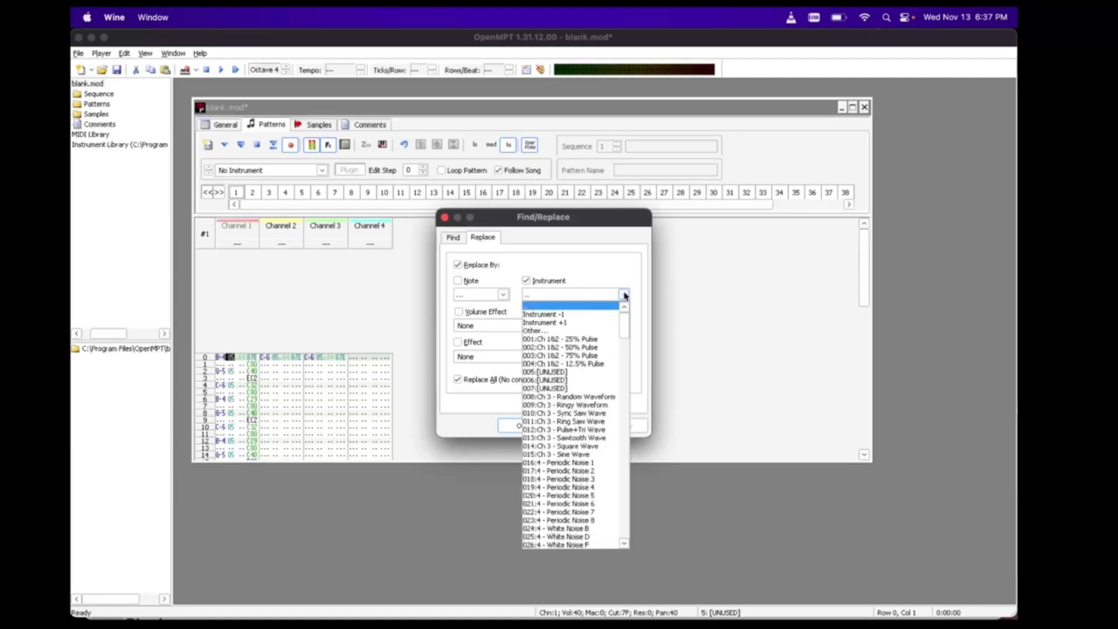
{"action": "left_click", "coordinate": [590, 341]}
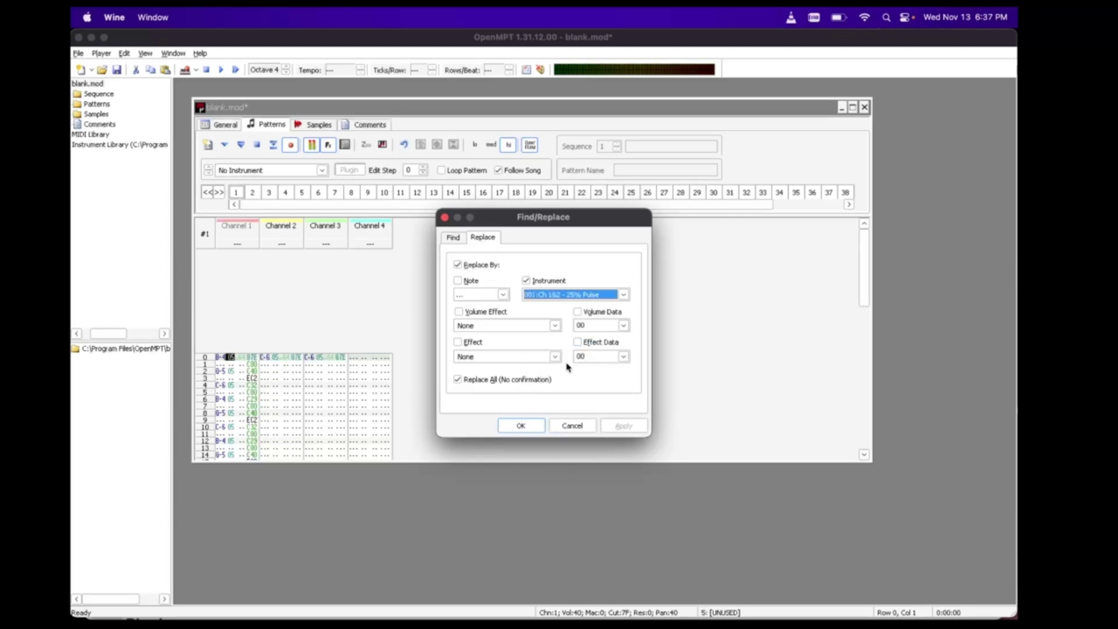
{"action": "left_click", "coordinate": [521, 427]}
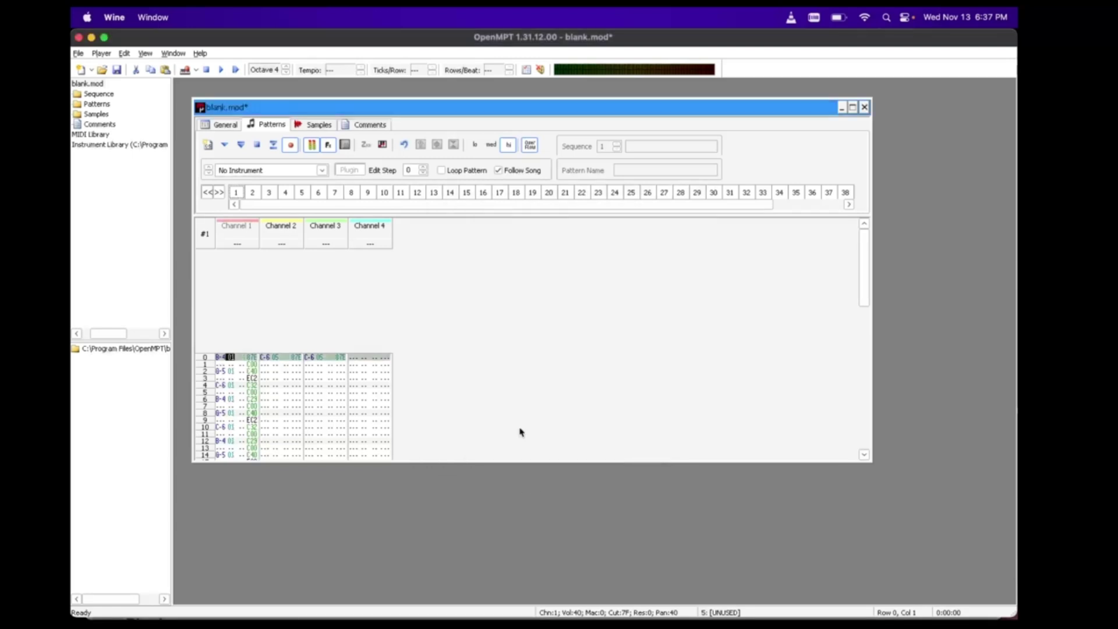
{"action": "scroll", "coordinate": [244, 393], "scroll_direction": "down", "scroll_amount": 15}
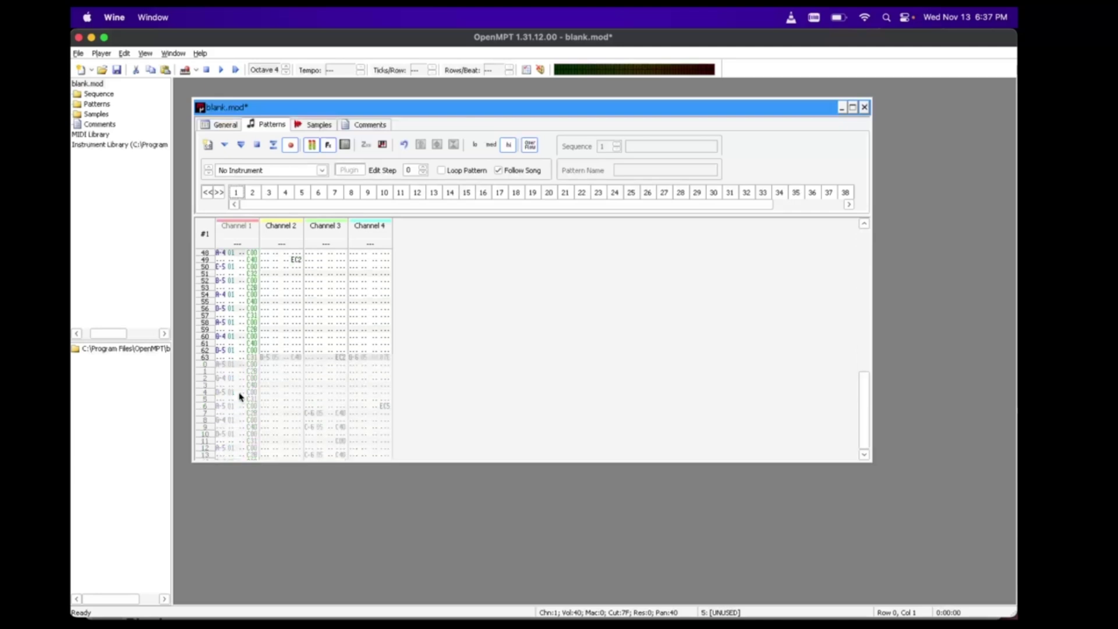
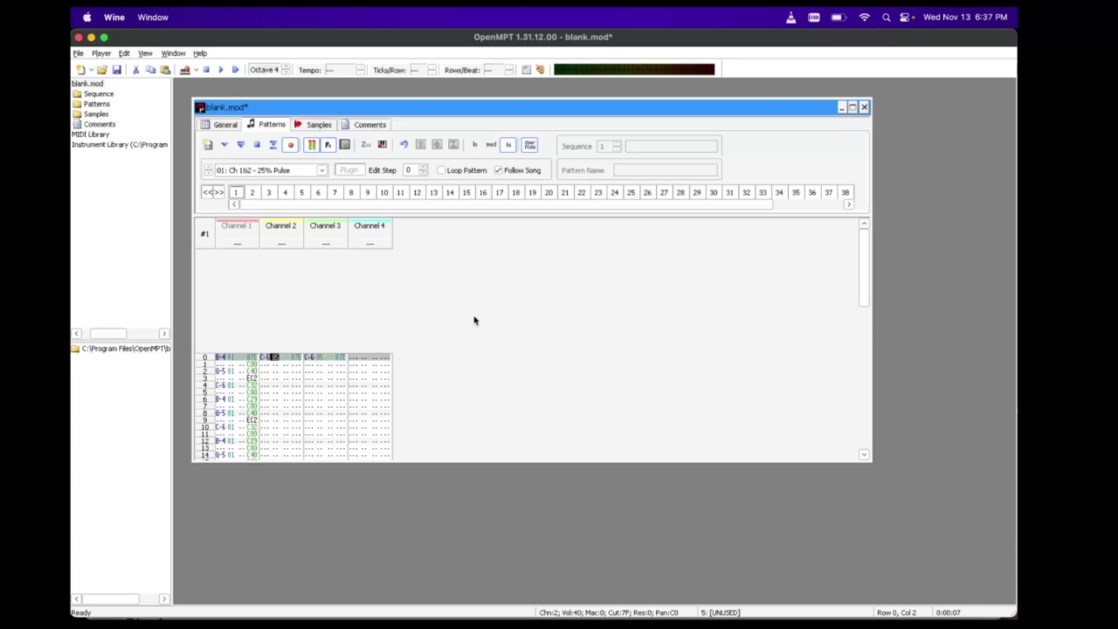
- Replace instrument 005:[UNUSED] with 003:Ch 1&2 - 75% Pulse throughout the whole song, only in channel 2
{"action": "key", "text": "ctrl+f"}
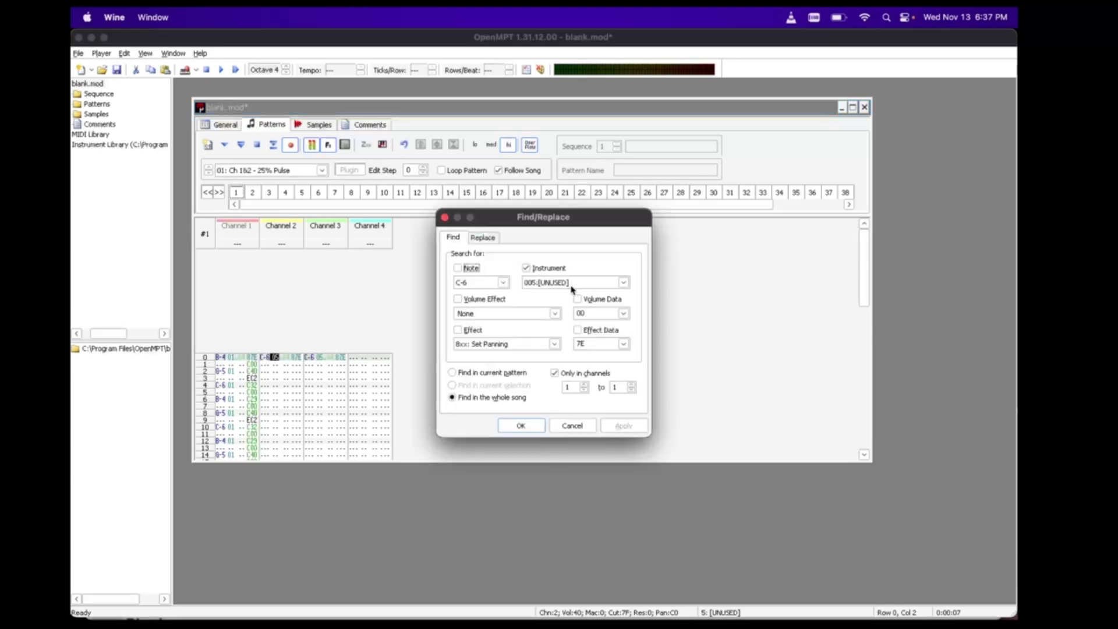
{"action": "left_click", "coordinate": [584, 385]}
{"action": "left_click", "coordinate": [632, 385]}
{"action": "left_click", "coordinate": [493, 241]}
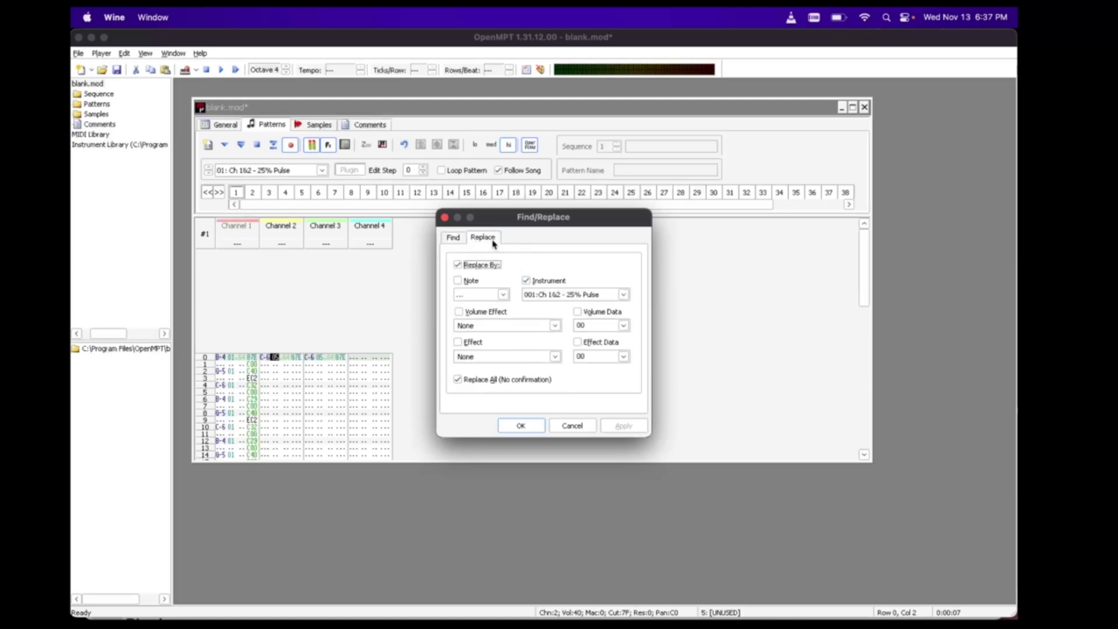
{"action": "left_click", "coordinate": [569, 296]}
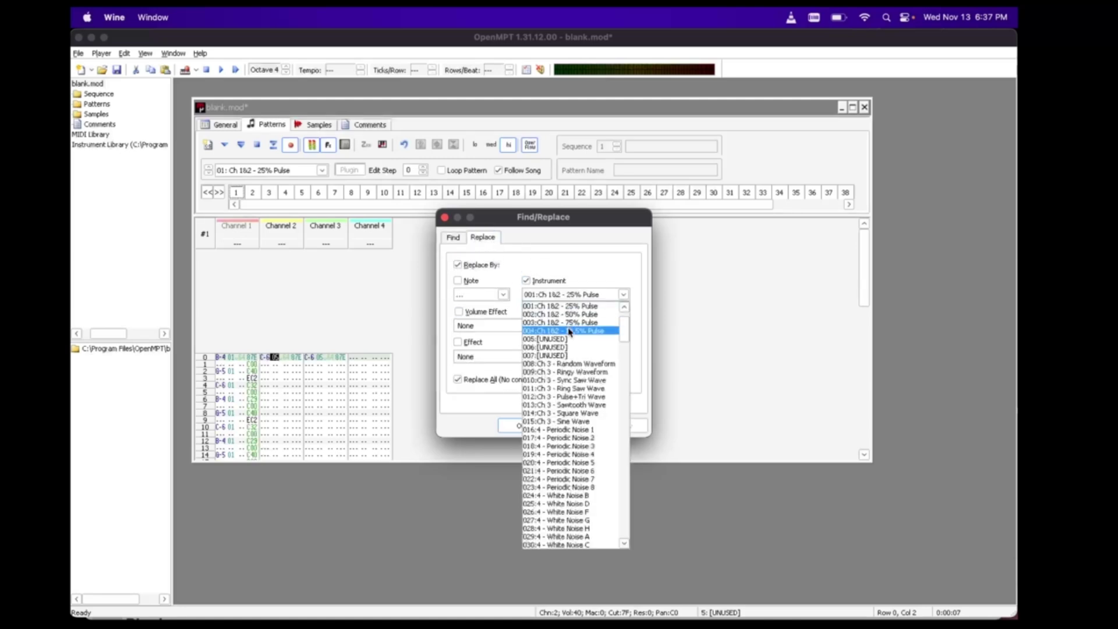
{"action": "left_click", "coordinate": [570, 331]}
{"action": "left_click", "coordinate": [568, 295]}
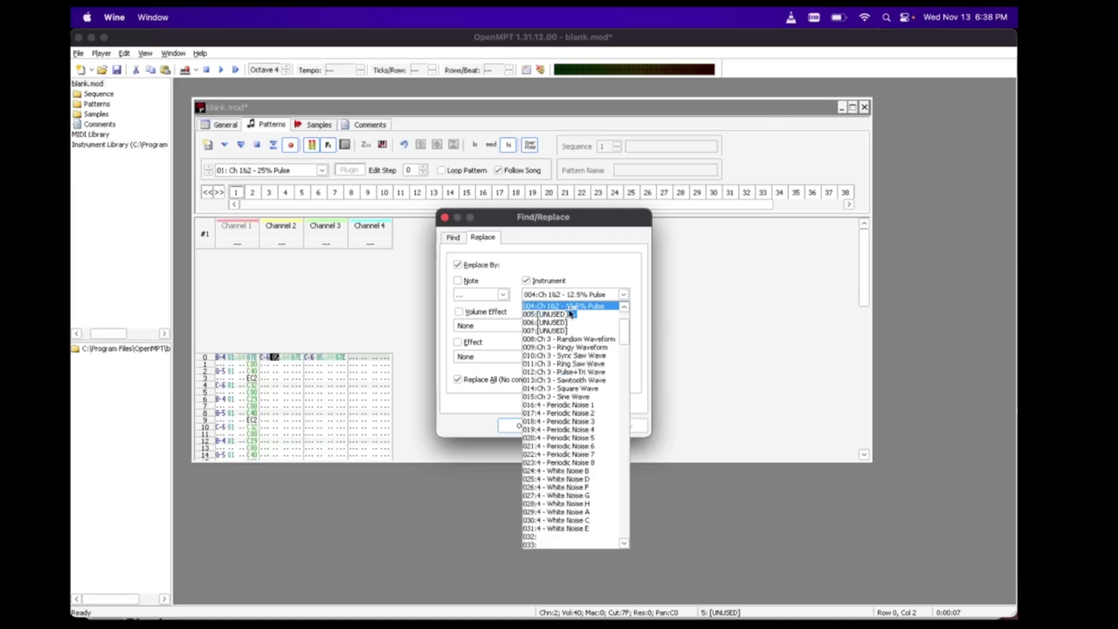
{"action": "scroll", "coordinate": [580, 350], "scroll_direction": "up", "scroll_amount": 3}
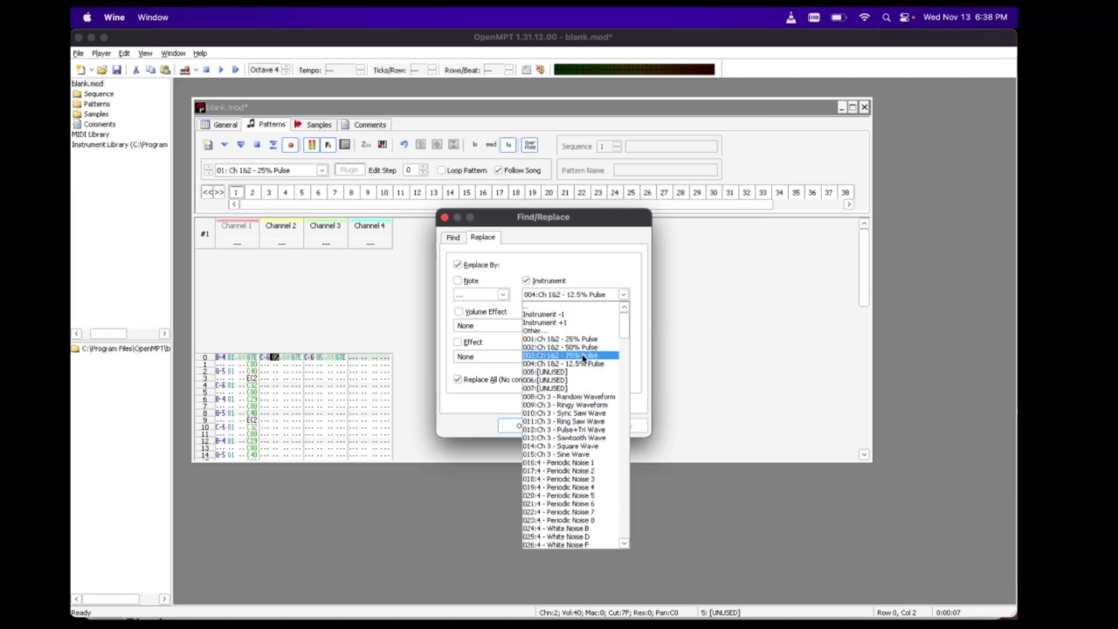
{"action": "left_click", "coordinate": [584, 357]}
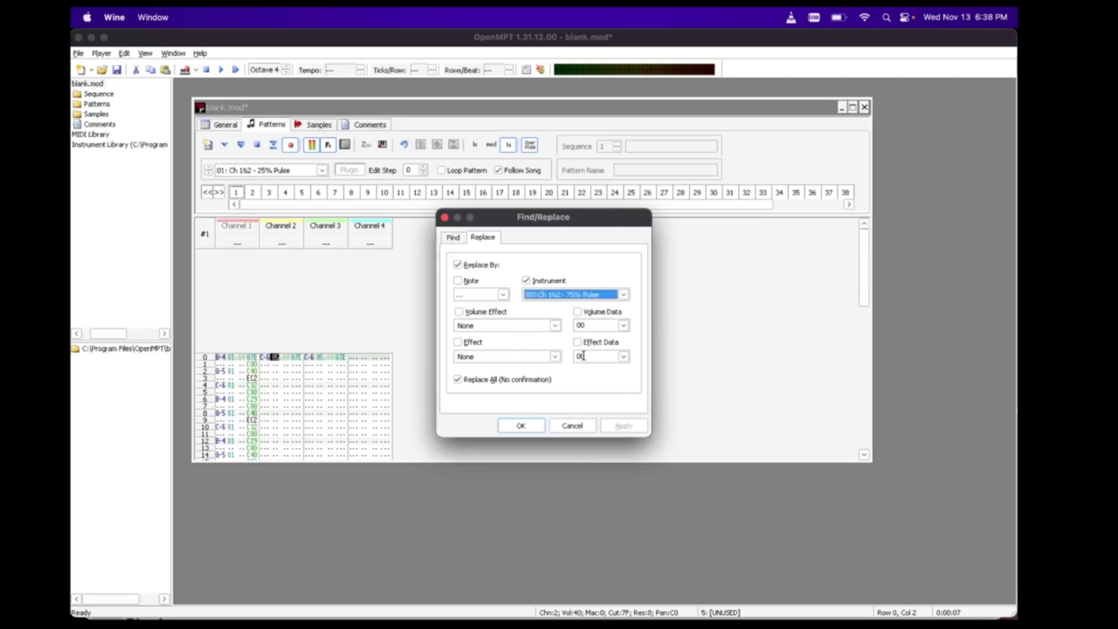
{"action": "left_click", "coordinate": [528, 427]}
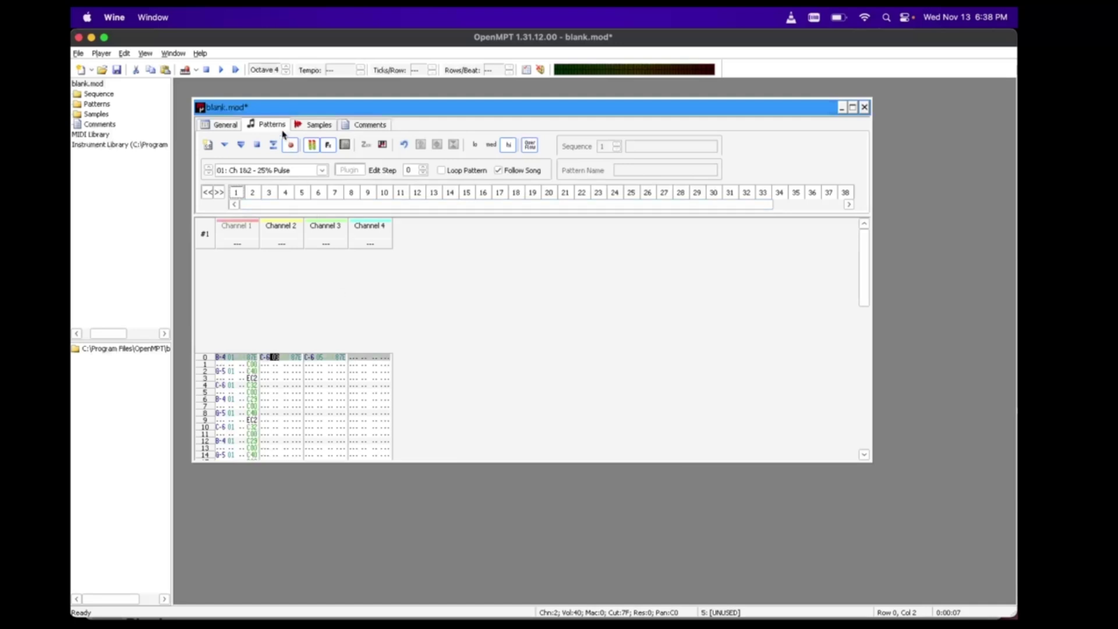
- Play the song briefly to hear the replaced instruments, and stop it
{"action": "left_click", "coordinate": [222, 70]}
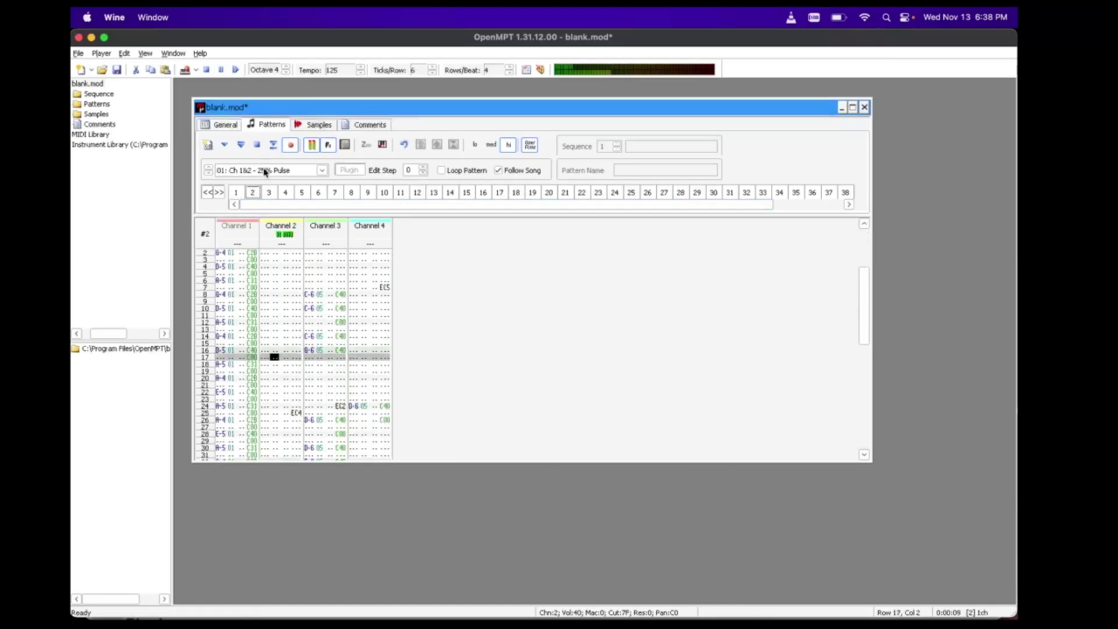
{"action": "key", "text": "F8"}
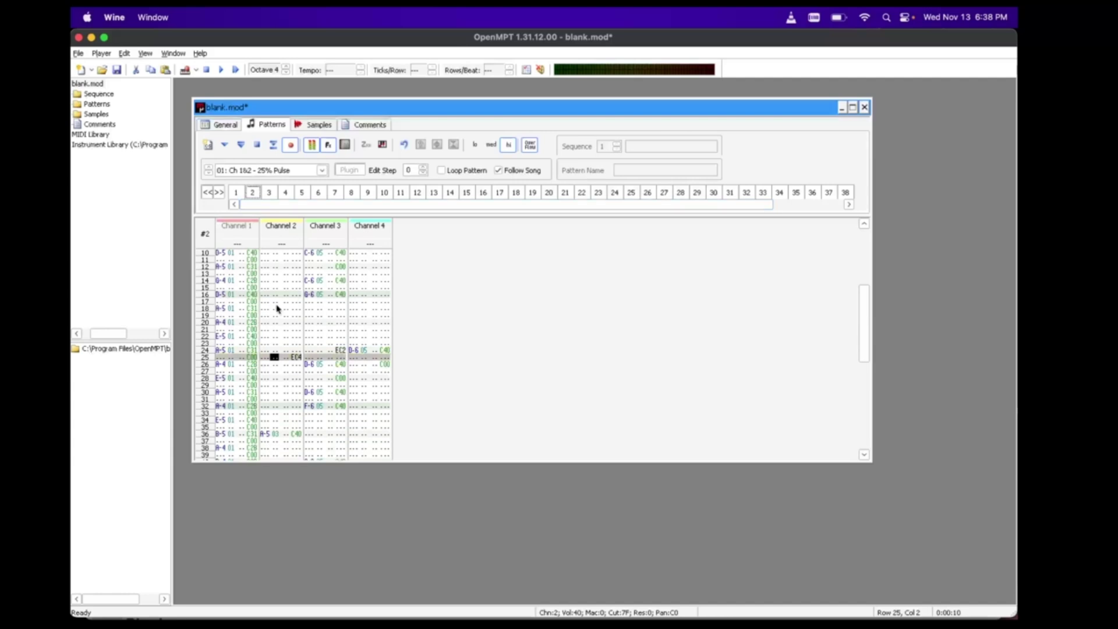
- Check the instrument numbers of the Channel 1 notes in pattern 2 against the list of available instruments
{"action": "left_click", "coordinate": [231, 253]}
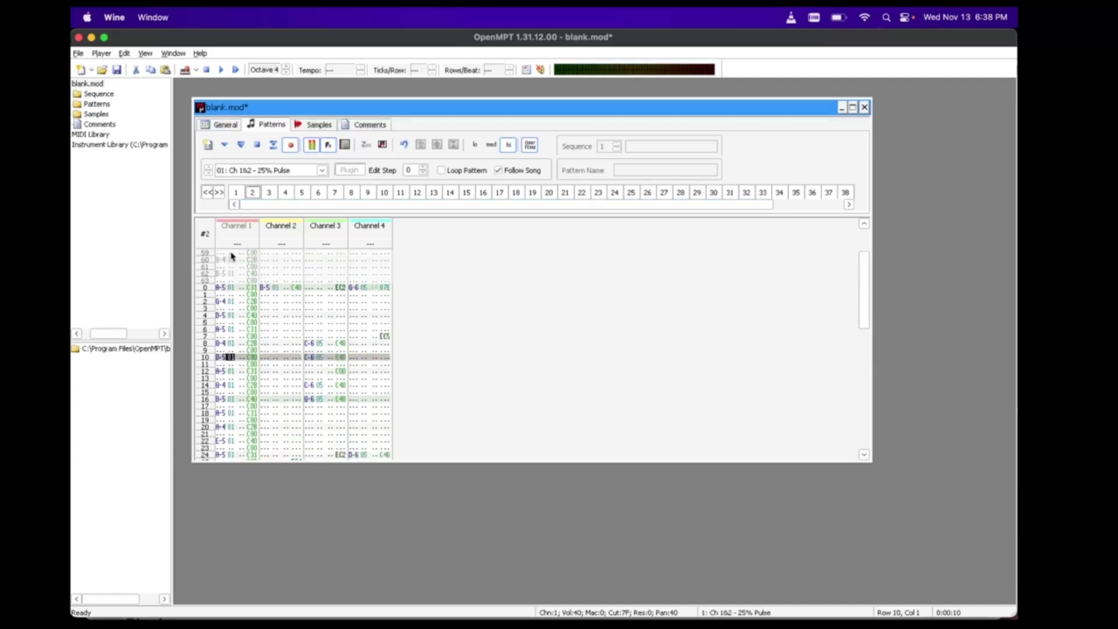
{"action": "left_click", "coordinate": [229, 287]}
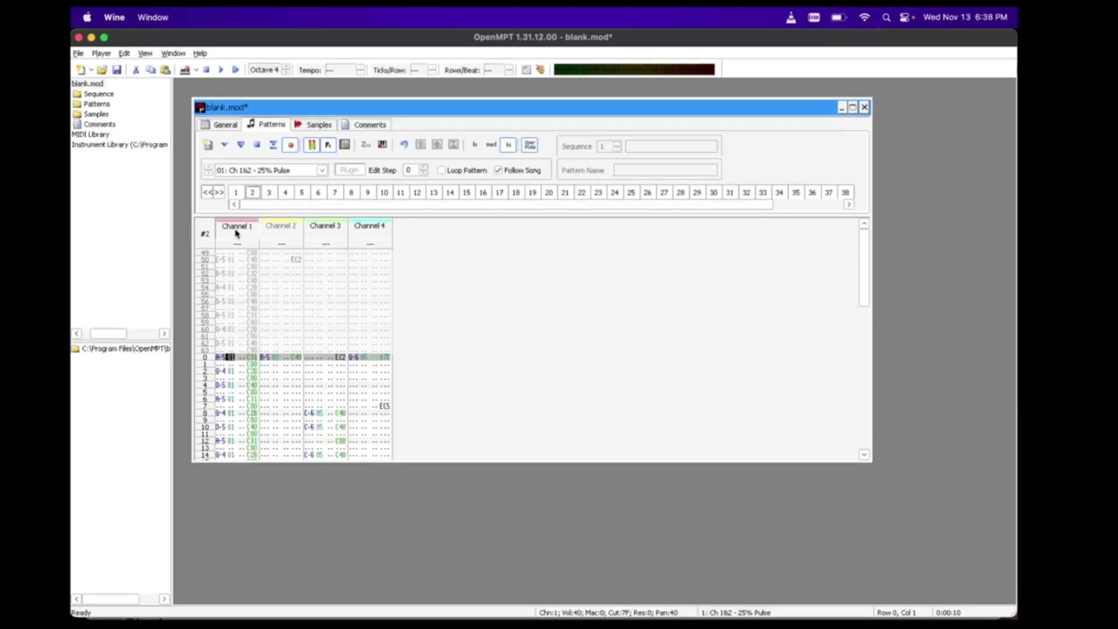
{"action": "left_click", "coordinate": [285, 171]}
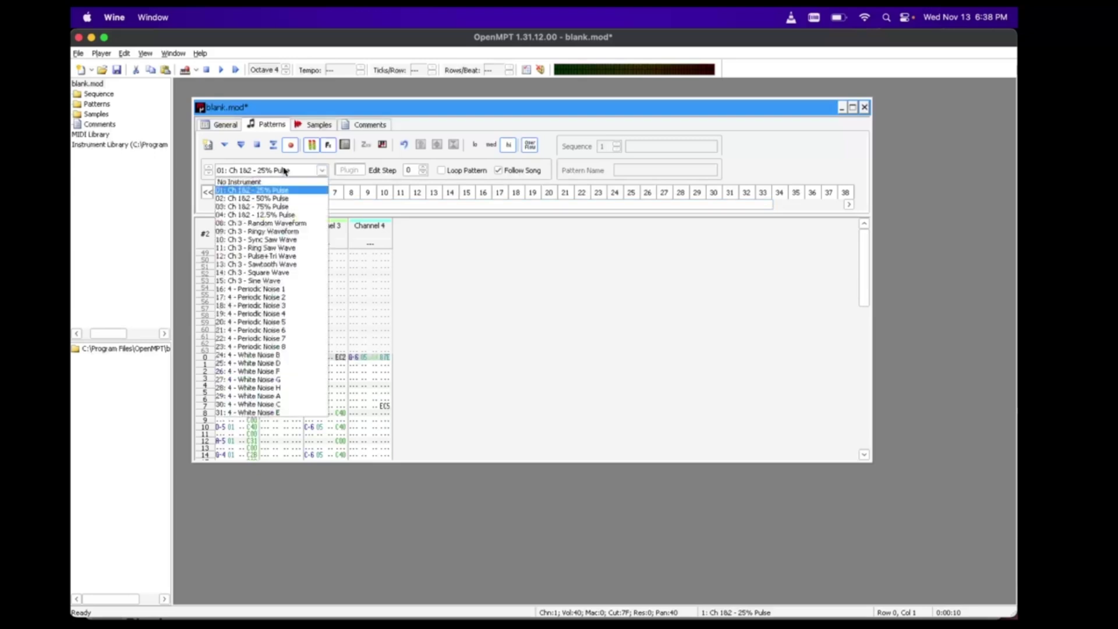
{"action": "left_click", "coordinate": [255, 166]}
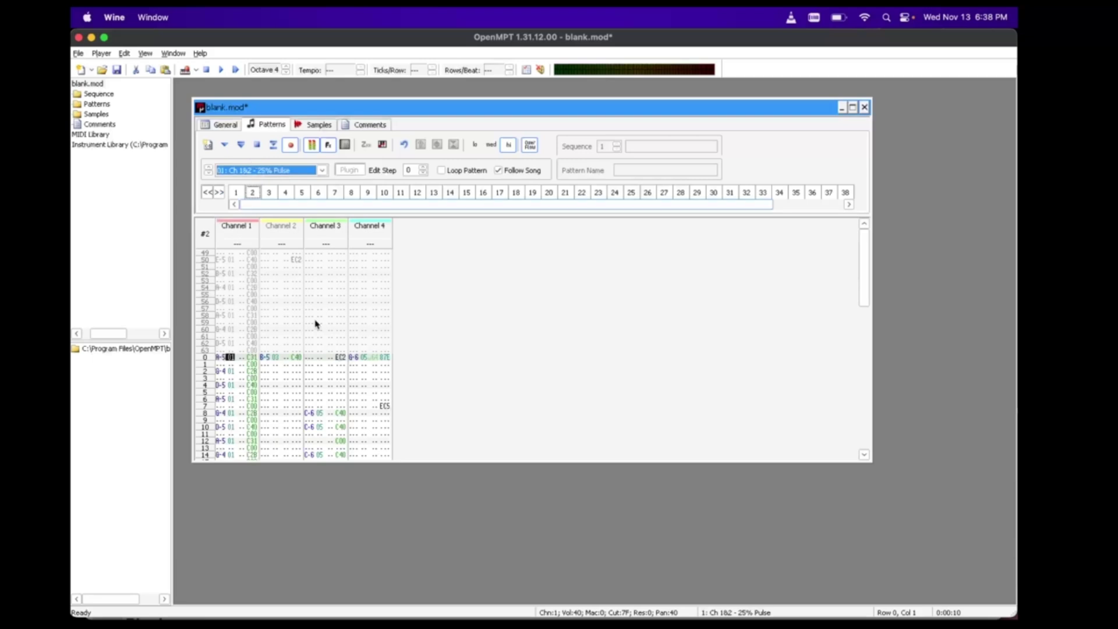
{"action": "scroll", "coordinate": [329, 406], "scroll_direction": "down", "scroll_amount": 2}
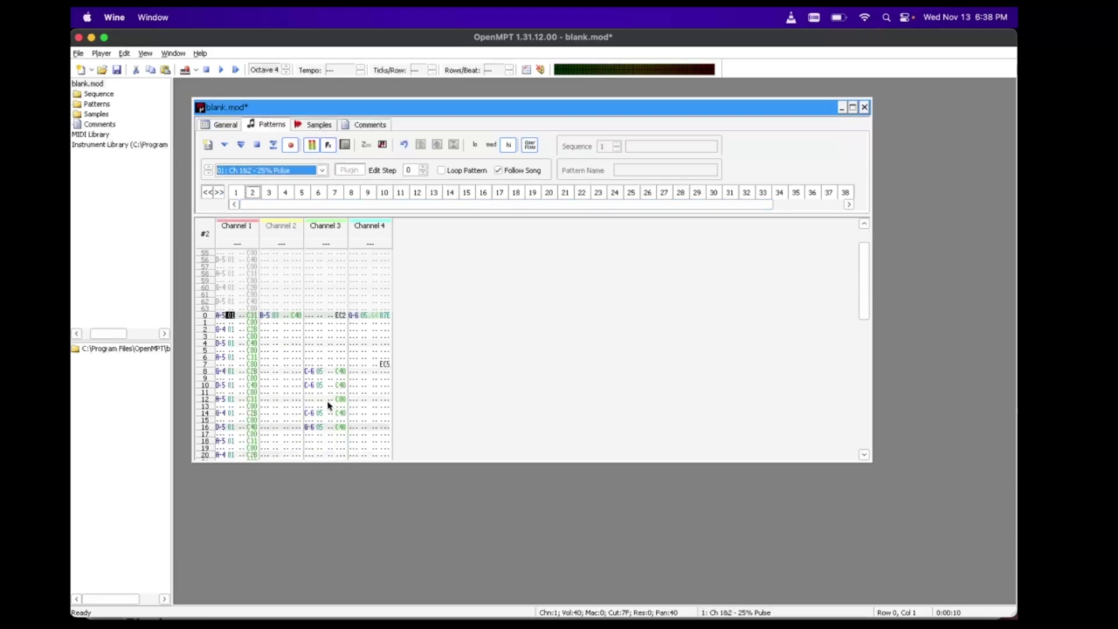
- Replace instrument 005:[UNUSED] with 008:Ch 3 - Random Waveform throughout the whole song, only in channel 3
{"action": "left_click", "coordinate": [320, 371]}
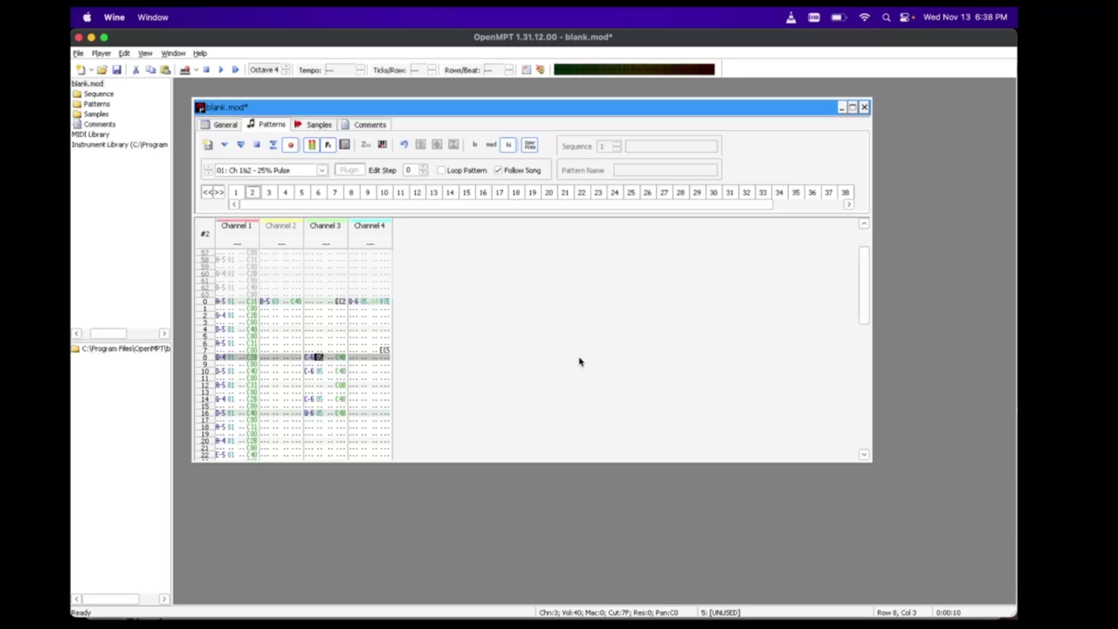
{"action": "key", "text": "ctrl+f"}
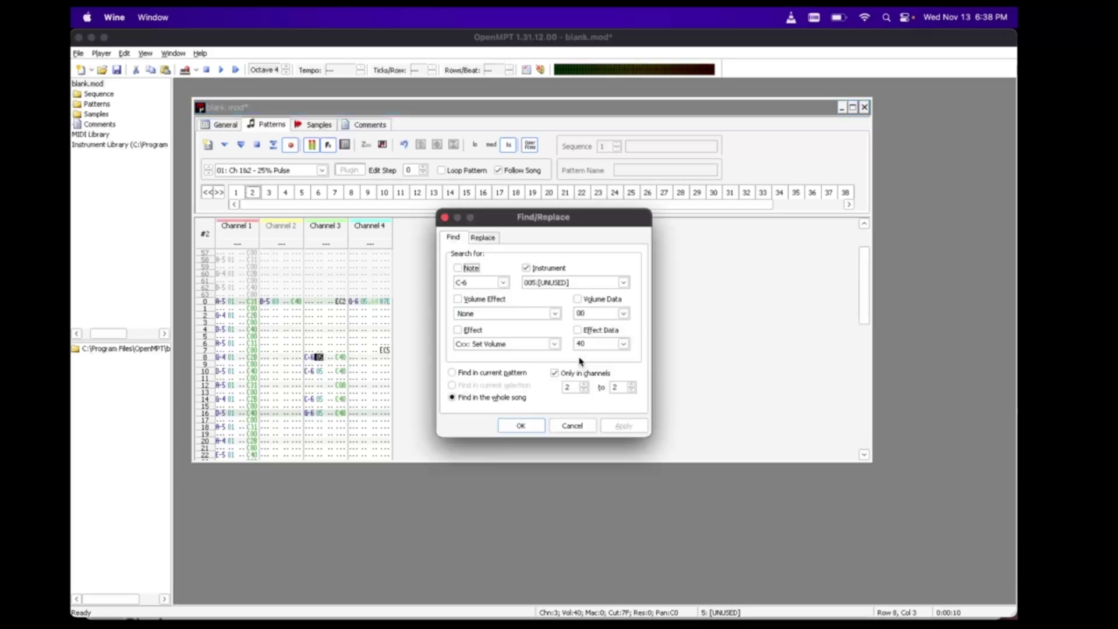
{"action": "left_click", "coordinate": [583, 389]}
{"action": "left_click", "coordinate": [489, 238]}
{"action": "left_click", "coordinate": [580, 295]}
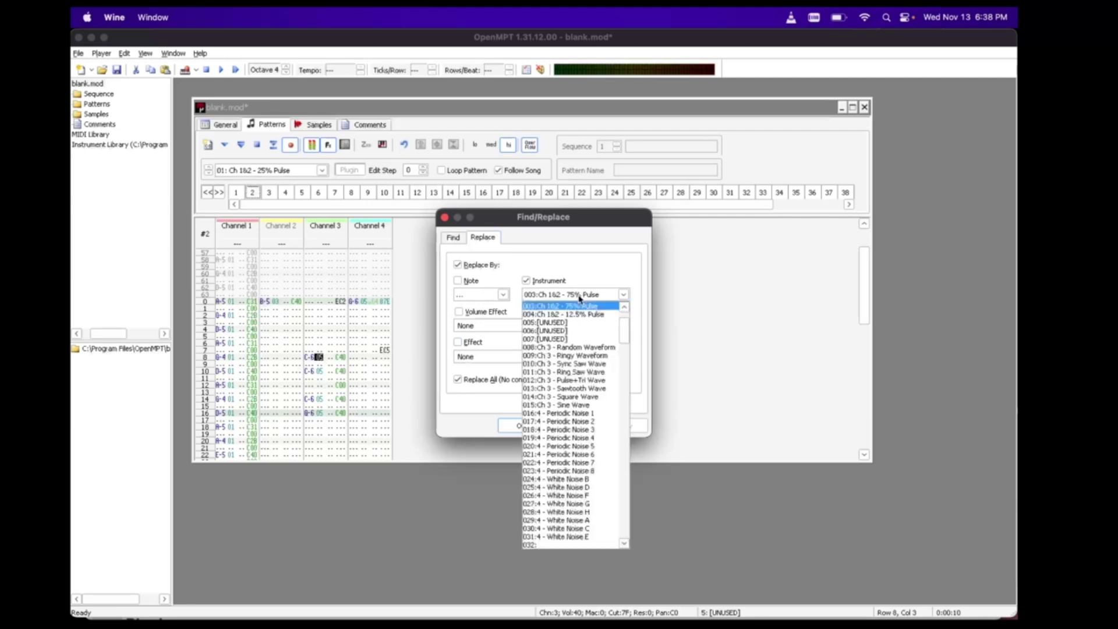
{"action": "left_click", "coordinate": [582, 348]}
{"action": "left_click", "coordinate": [522, 429]}
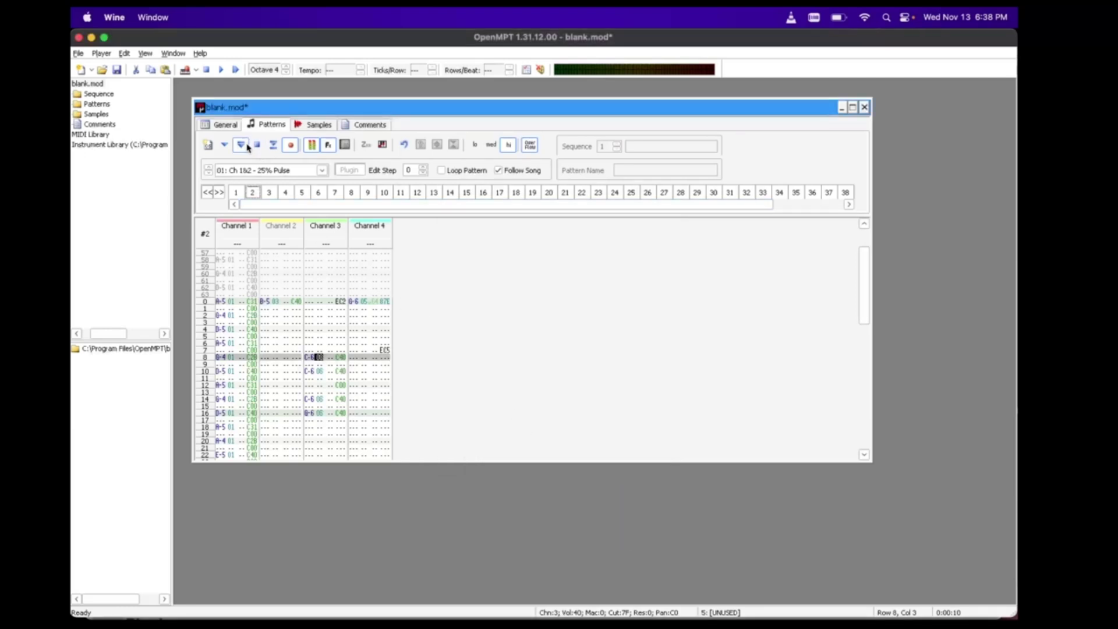
- Play the song to hear the new Channel 3 instrument, stop it, and look over the start of pattern 3
{"action": "left_click", "coordinate": [220, 69]}
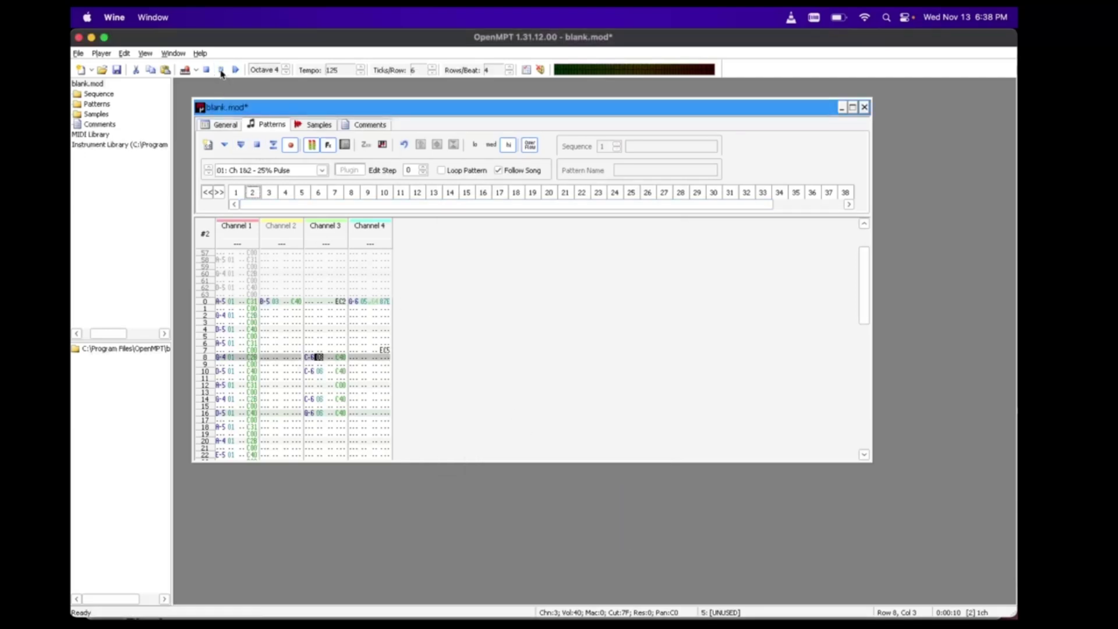
{"action": "left_click", "coordinate": [260, 146]}
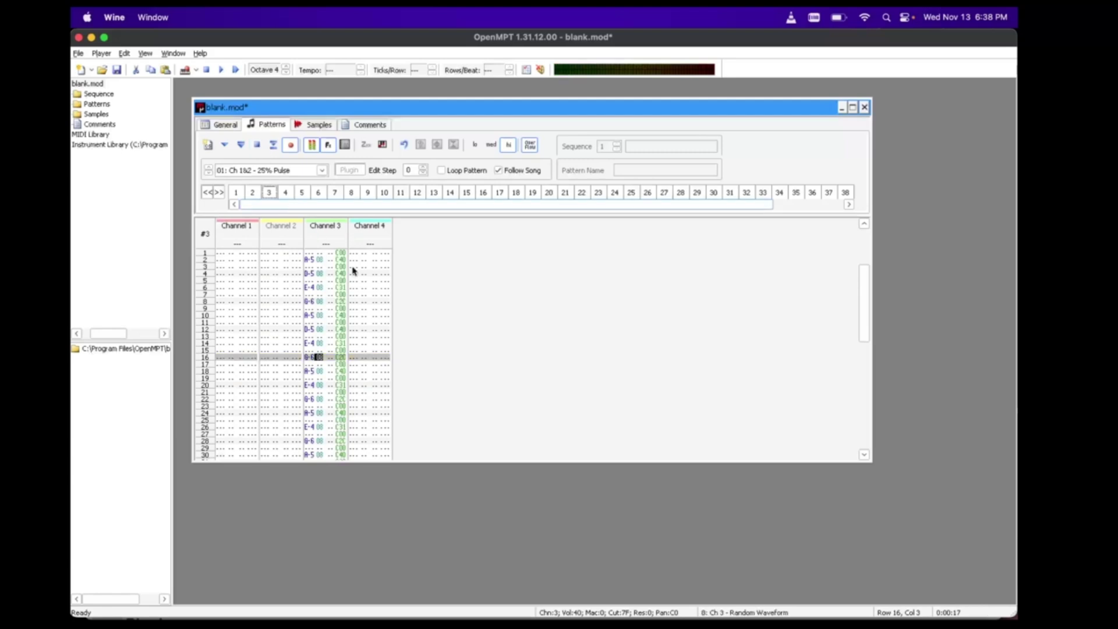
{"action": "scroll", "coordinate": [351, 291], "scroll_direction": "up", "scroll_amount": 5}
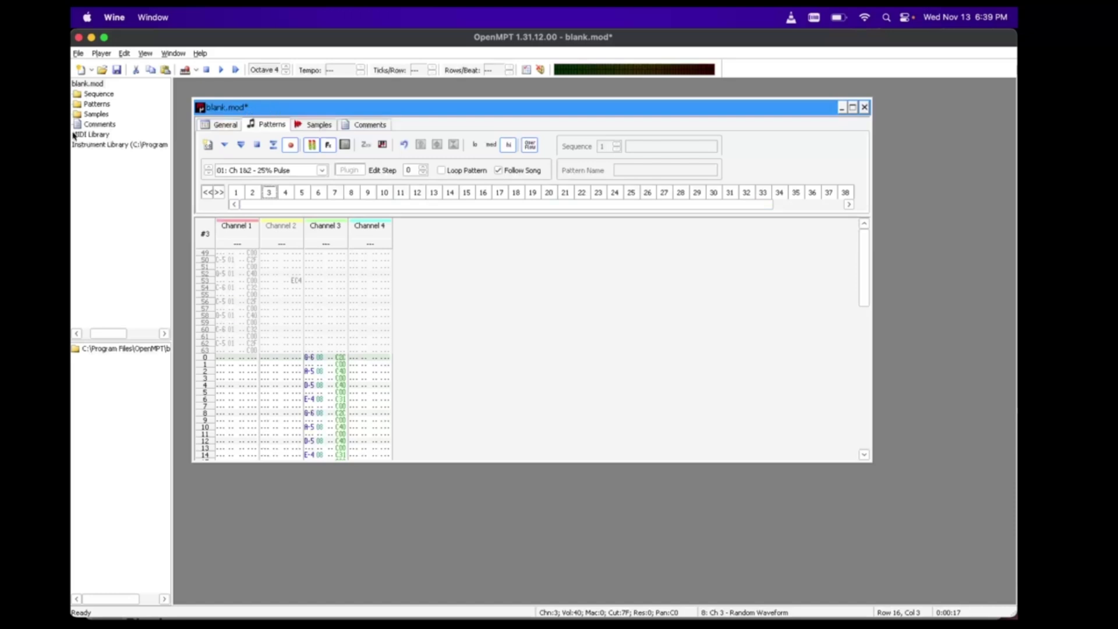
- Save the module as "MOD MOD MIDI MIDI MOD MOD MIDI !!!!!!!!!" in the GBStudio folder, in ProTracker Modules format
{"action": "left_click", "coordinate": [78, 53]}
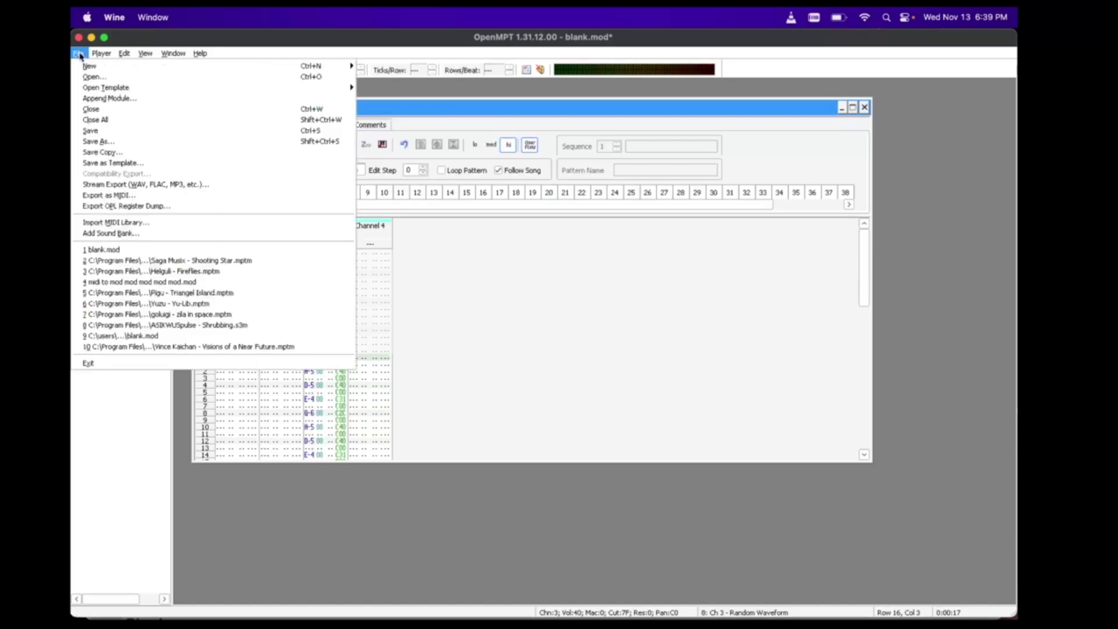
{"action": "left_click", "coordinate": [122, 144]}
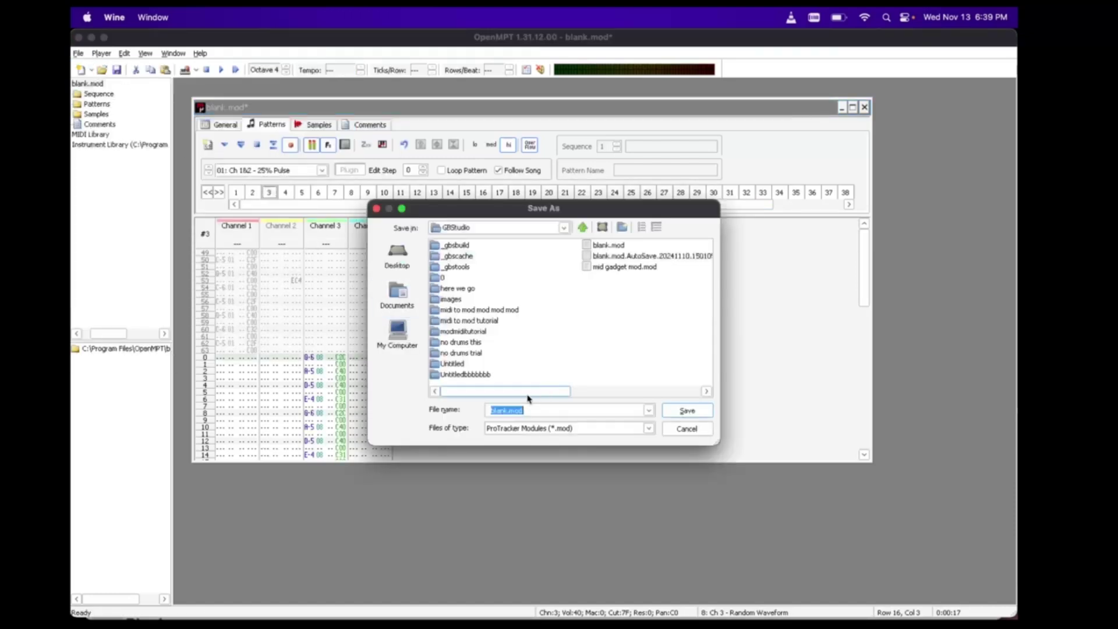
{"action": "key", "text": "BackSpace"}
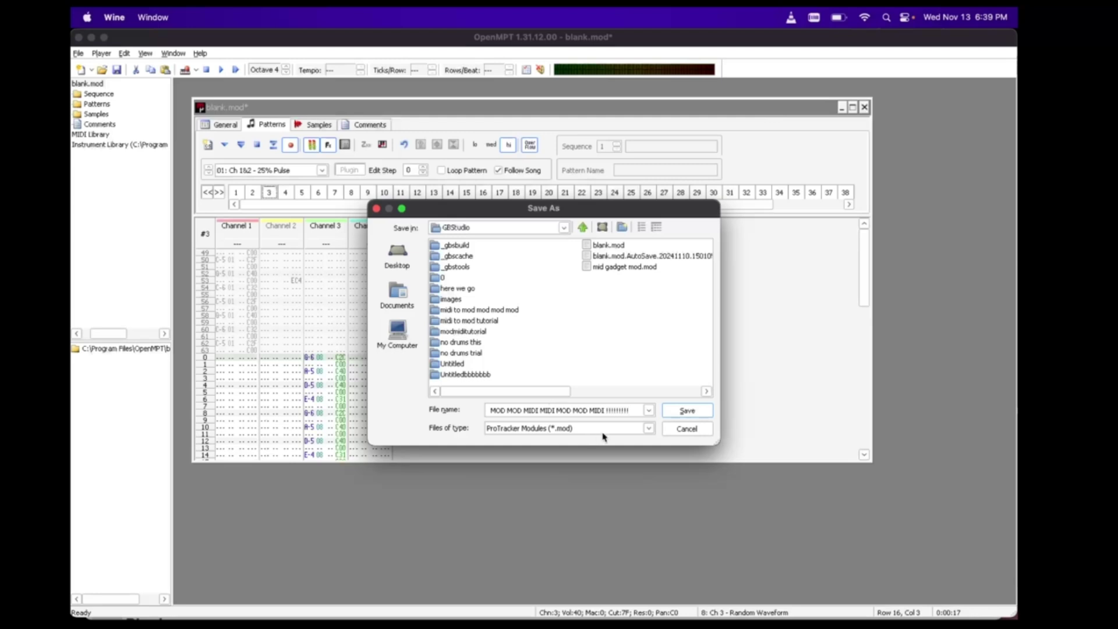
{"action": "left_click", "coordinate": [675, 412]}
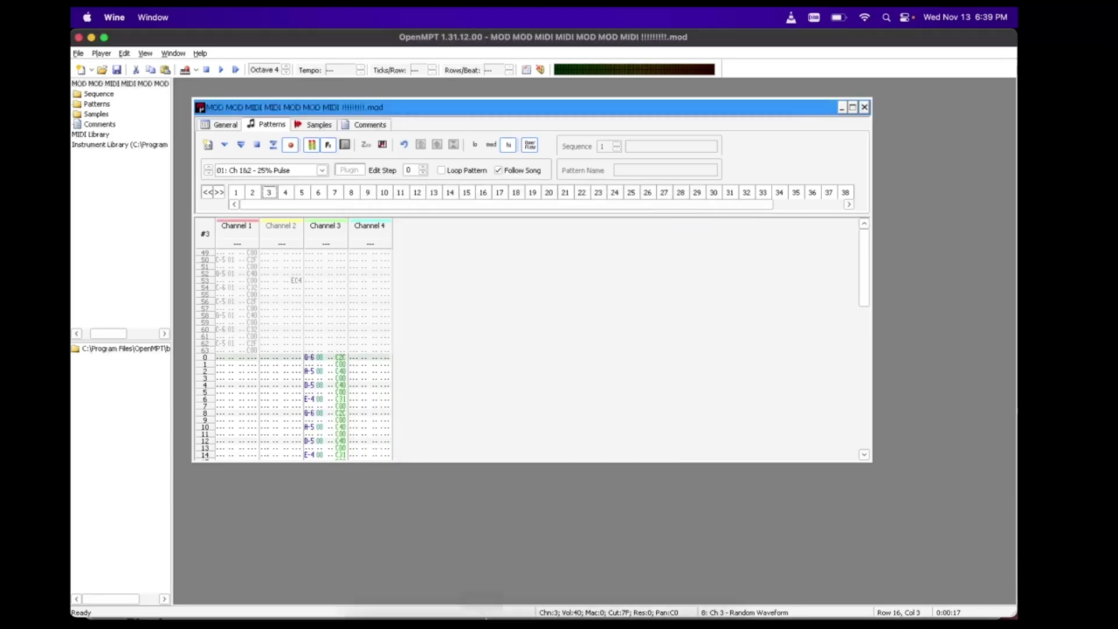
- Switch to GB Studio and create a project named "!!!!!!! midi mid" from the Blank Project template
{"action": "mouse_move", "coordinate": [457, 618]}
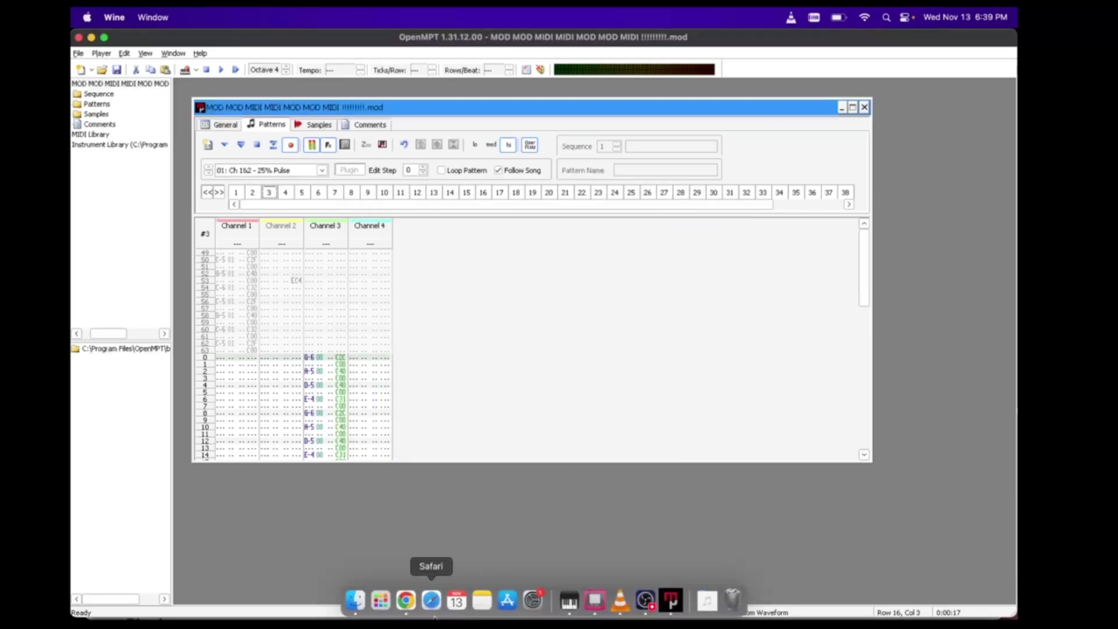
{"action": "left_click", "coordinate": [595, 600]}
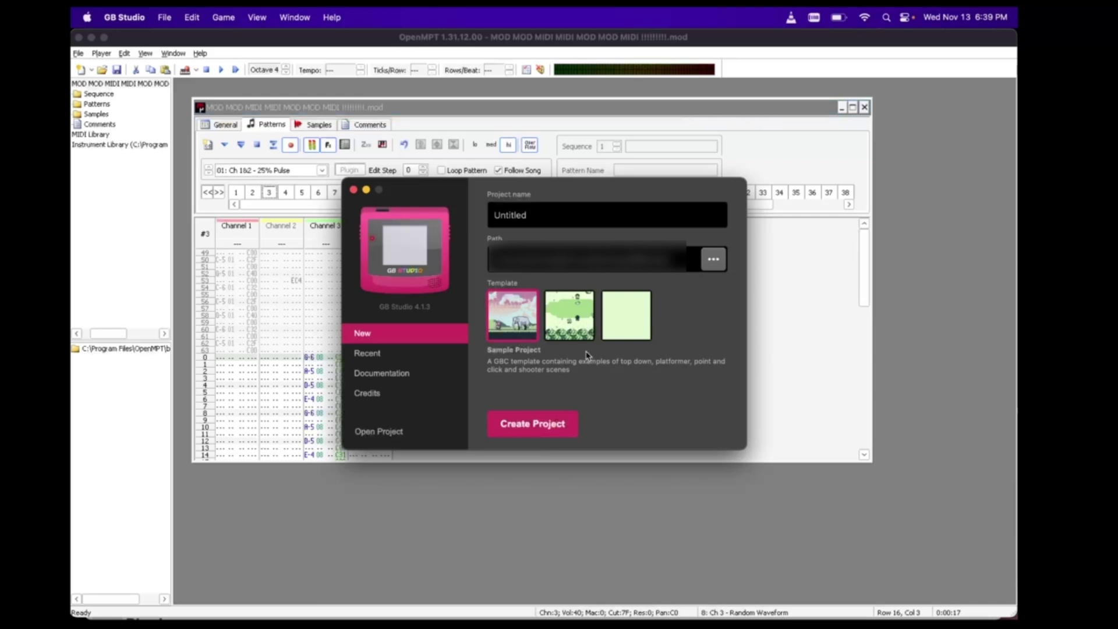
{"action": "left_click", "coordinate": [629, 318]}
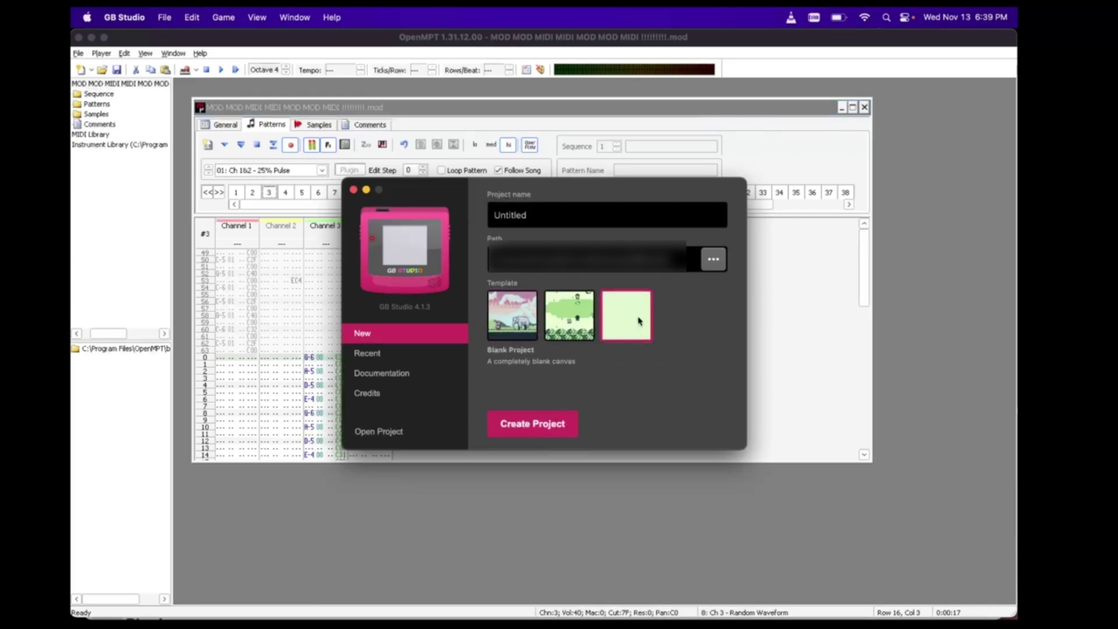
{"action": "left_click_drag", "start_coordinate": [594, 215], "coordinate": [467, 215]}
{"action": "key", "text": "BackSpace"}
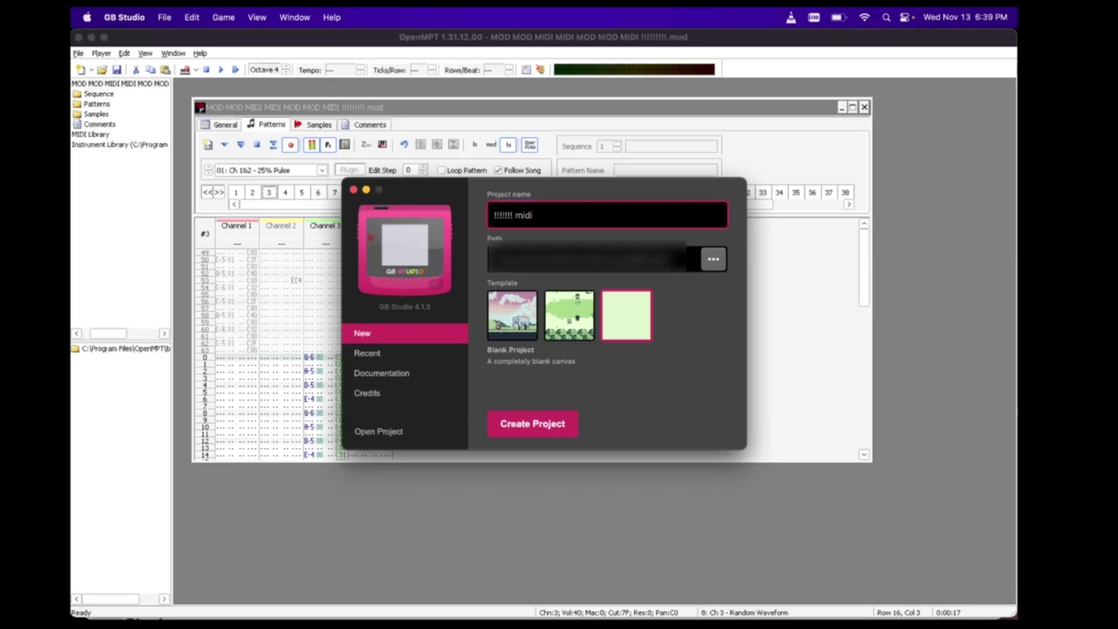
{"action": "type", "text": "!!!!!! midi mid"}
{"action": "left_click", "coordinate": [551, 430]}
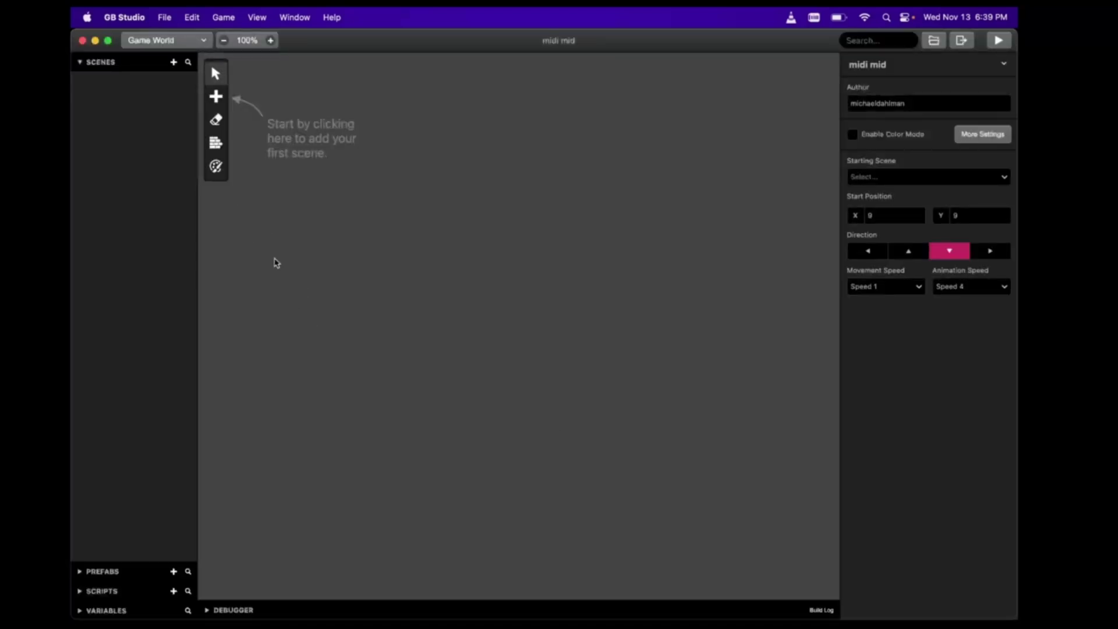
- Set the music format to MOD (GBT Player) in the project settings
{"action": "left_click", "coordinate": [200, 41]}
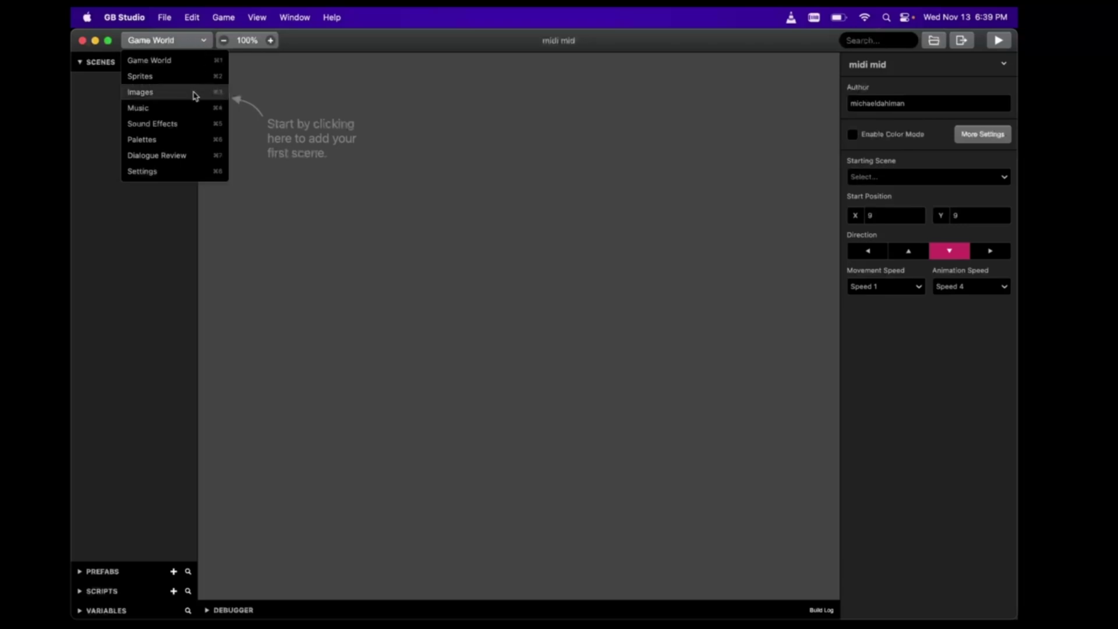
{"action": "left_click", "coordinate": [186, 172]}
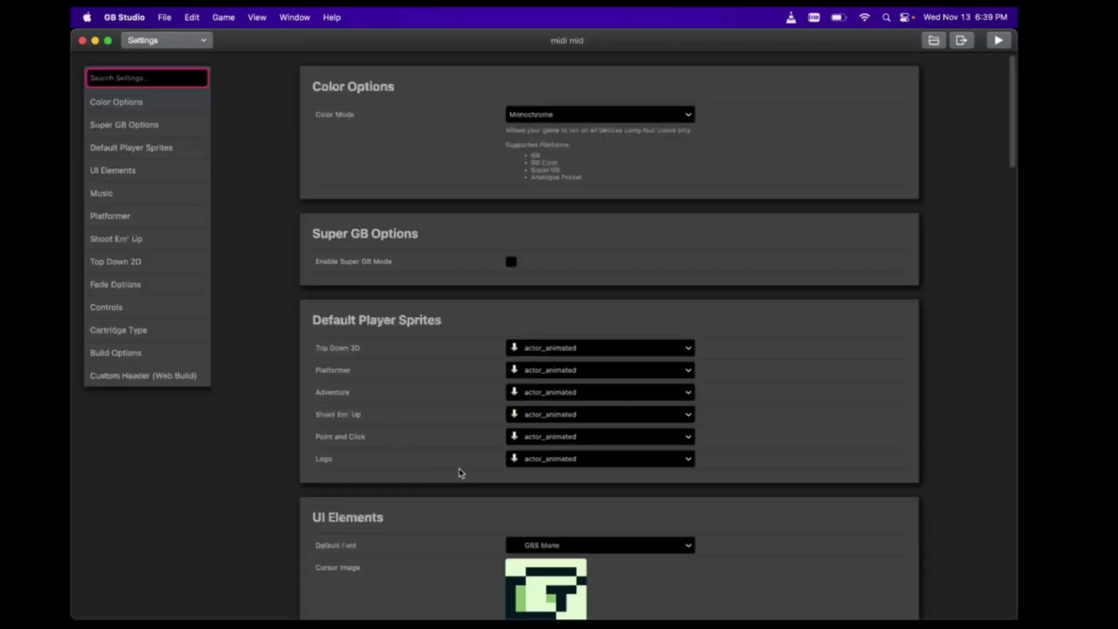
{"action": "scroll", "coordinate": [460, 470], "scroll_direction": "down", "scroll_amount": 8}
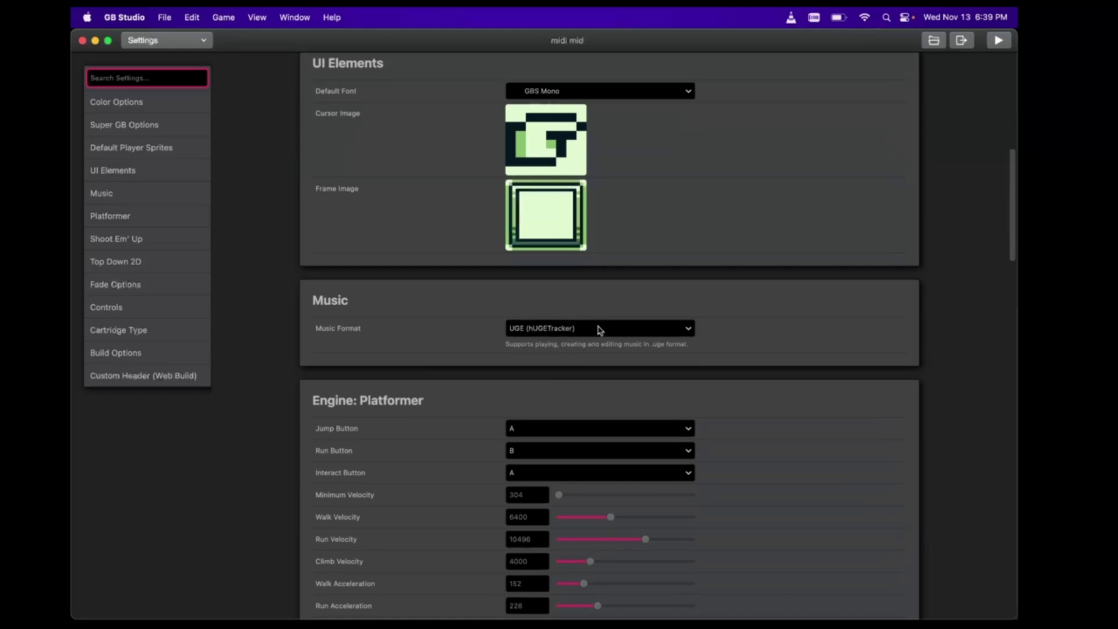
{"action": "left_click", "coordinate": [600, 329]}
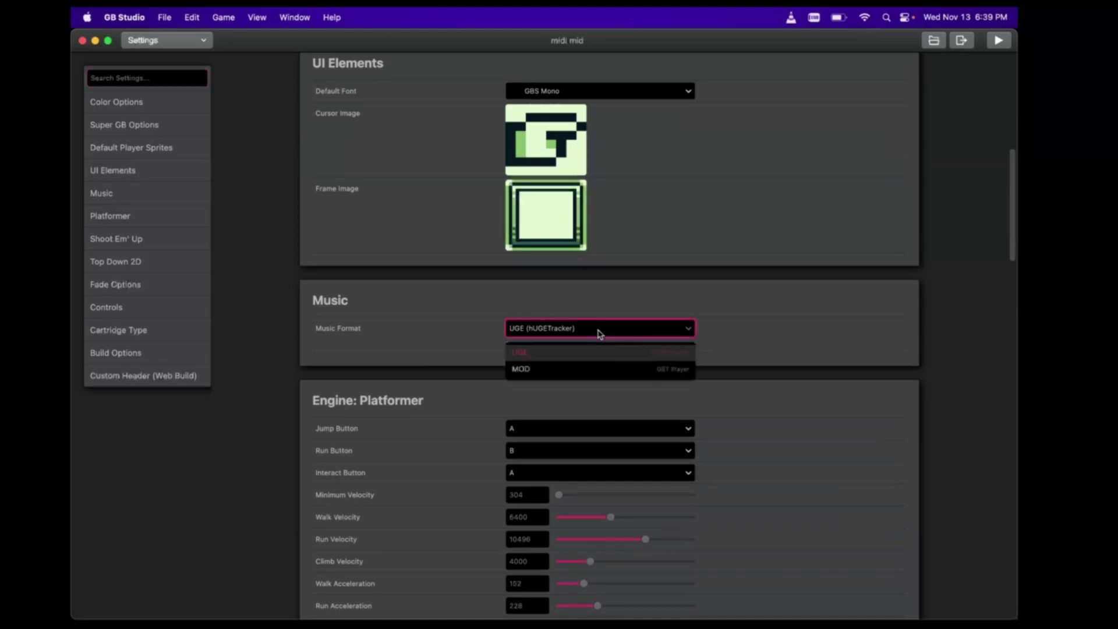
{"action": "left_click", "coordinate": [592, 372]}
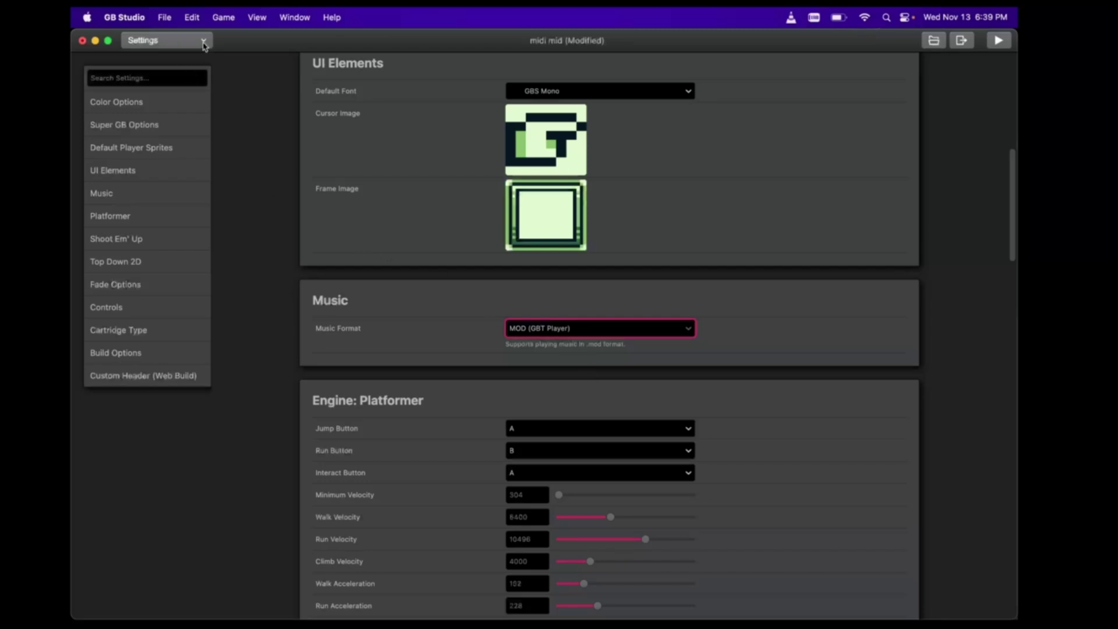
- Add "MOD MOD MIDI MIDI MOD MOD MIDI !!!!!!!!!.mod" from the Desktop's GBStudio folder to the project's songs using Finder
{"action": "left_click", "coordinate": [203, 42]}
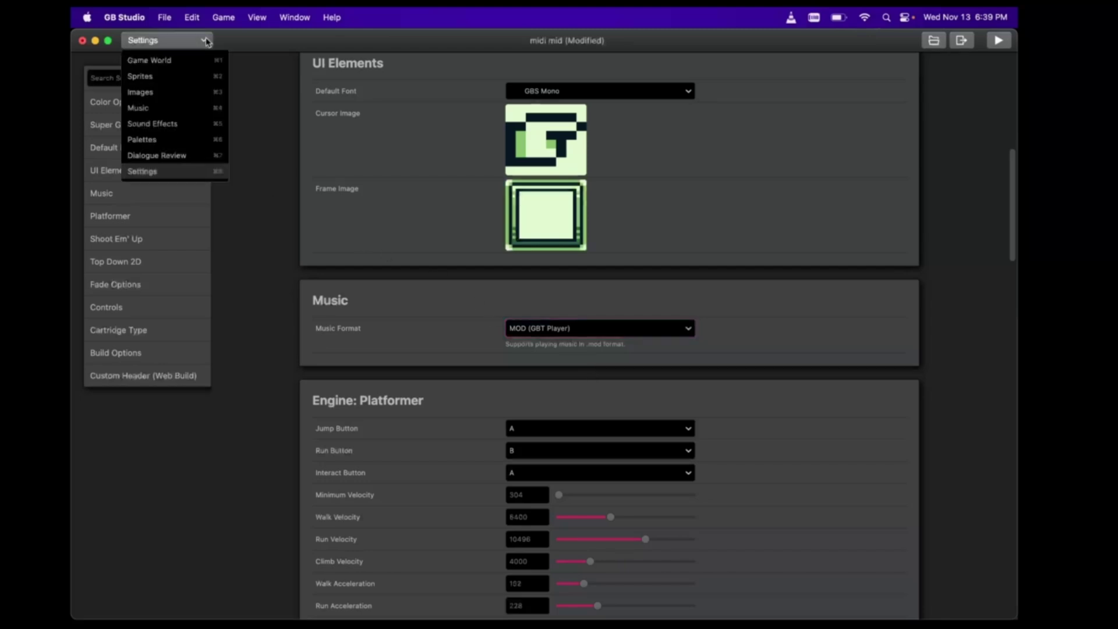
{"action": "left_click", "coordinate": [192, 107]}
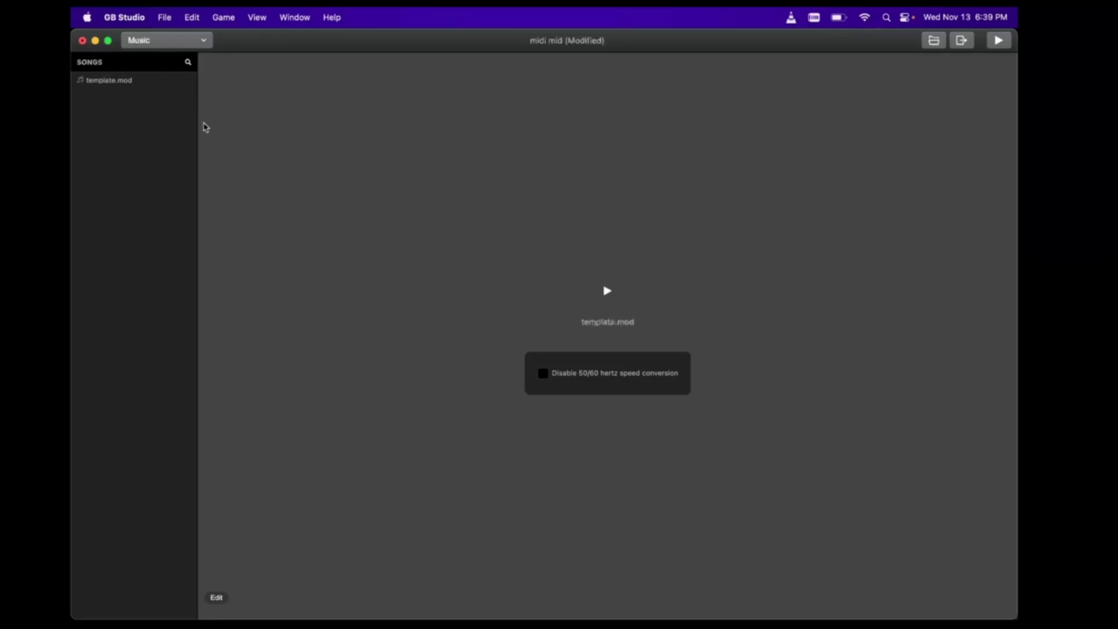
{"action": "mouse_move", "coordinate": [358, 623]}
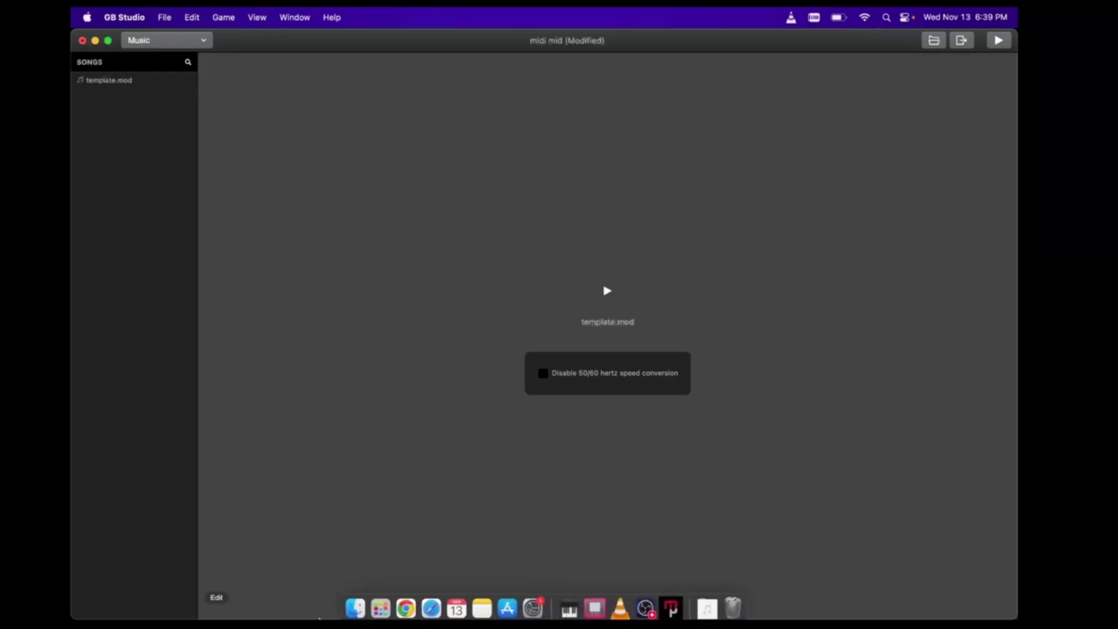
{"action": "left_click", "coordinate": [356, 602]}
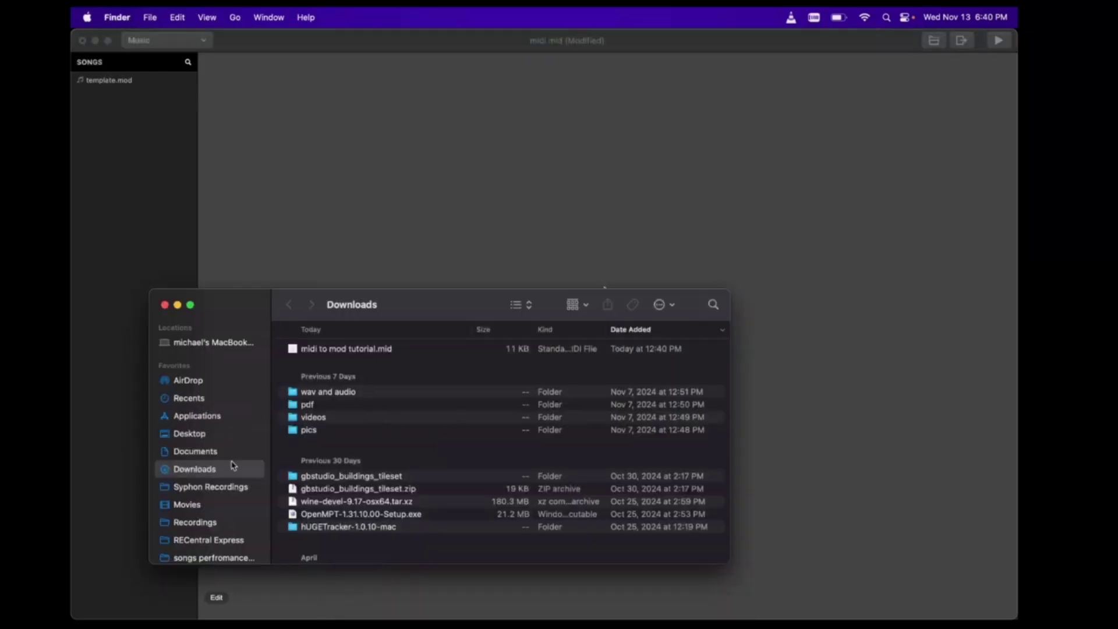
{"action": "left_click", "coordinate": [207, 434]}
{"action": "left_click", "coordinate": [311, 350]}
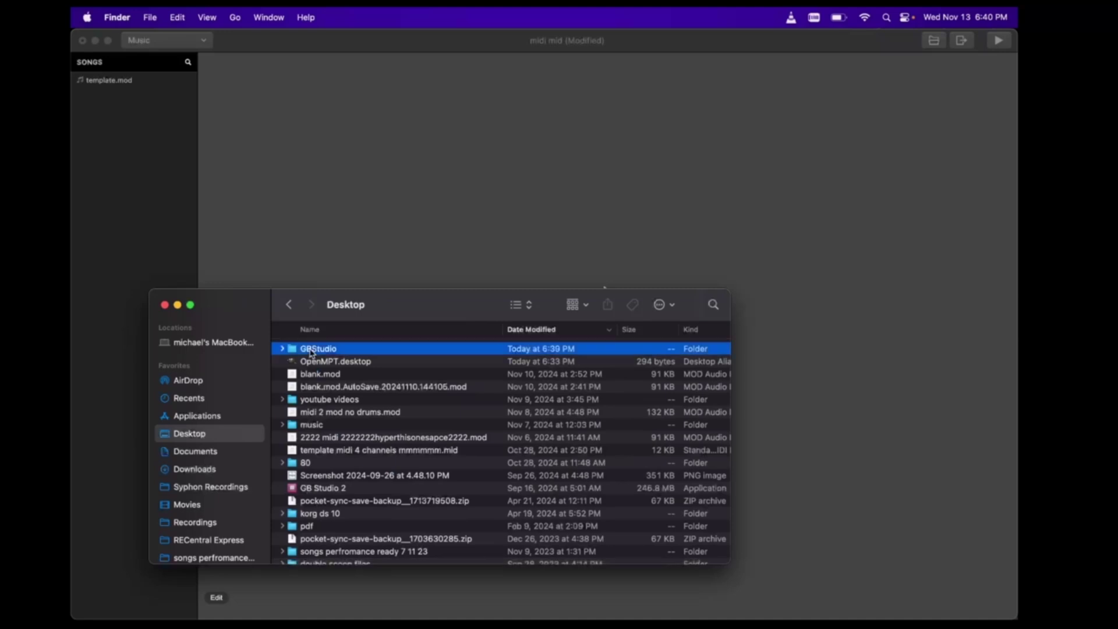
{"action": "double_click", "coordinate": [312, 352]}
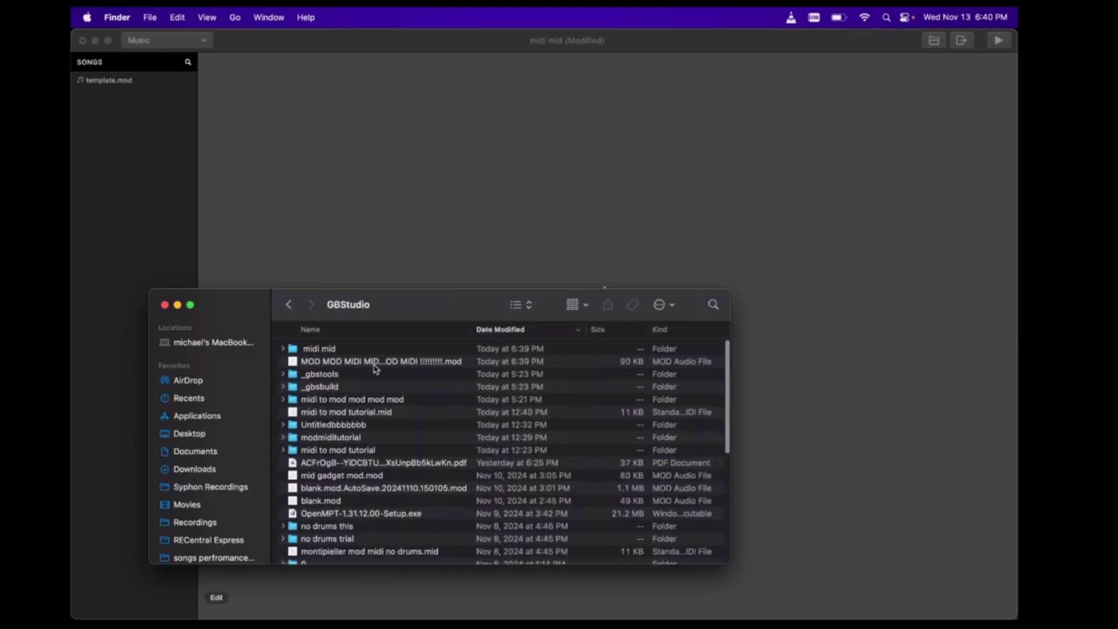
{"action": "left_click", "coordinate": [376, 362]}
{"action": "left_click_drag", "start_coordinate": [376, 363], "coordinate": [185, 208]}
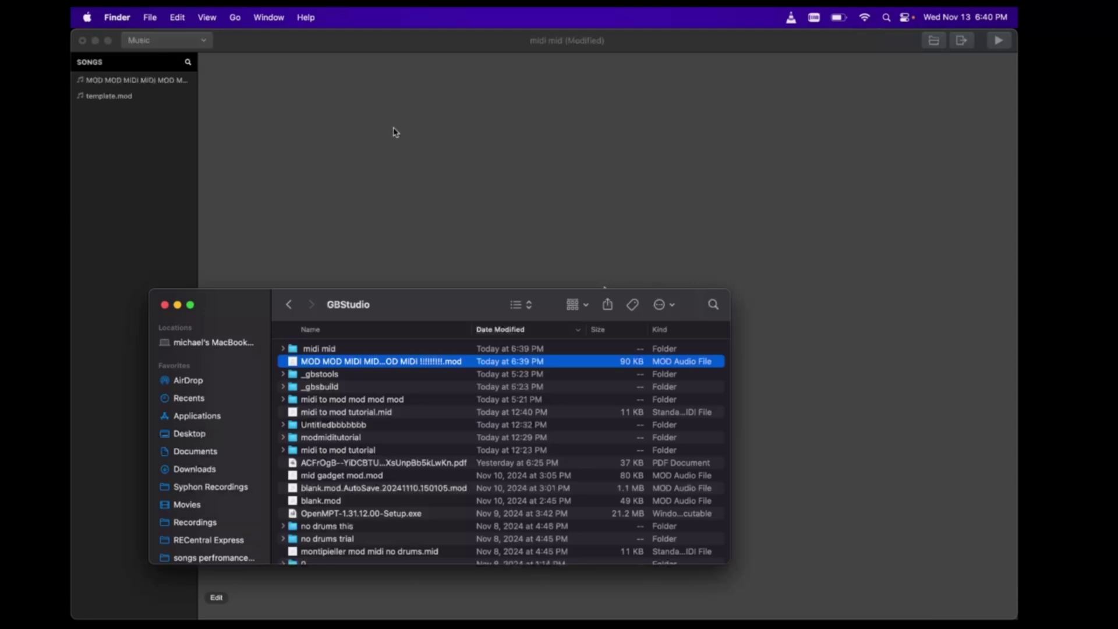
- Return to GB Studio and open the project's Game World view
{"action": "left_click", "coordinate": [205, 41]}
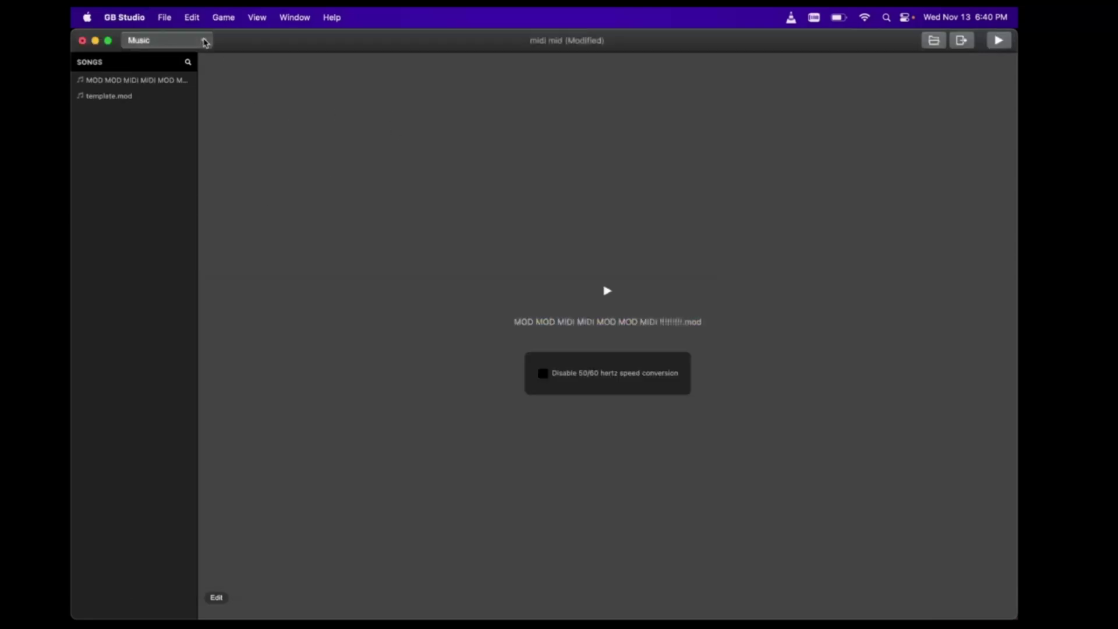
{"action": "left_click", "coordinate": [205, 40]}
{"action": "left_click", "coordinate": [195, 60]}
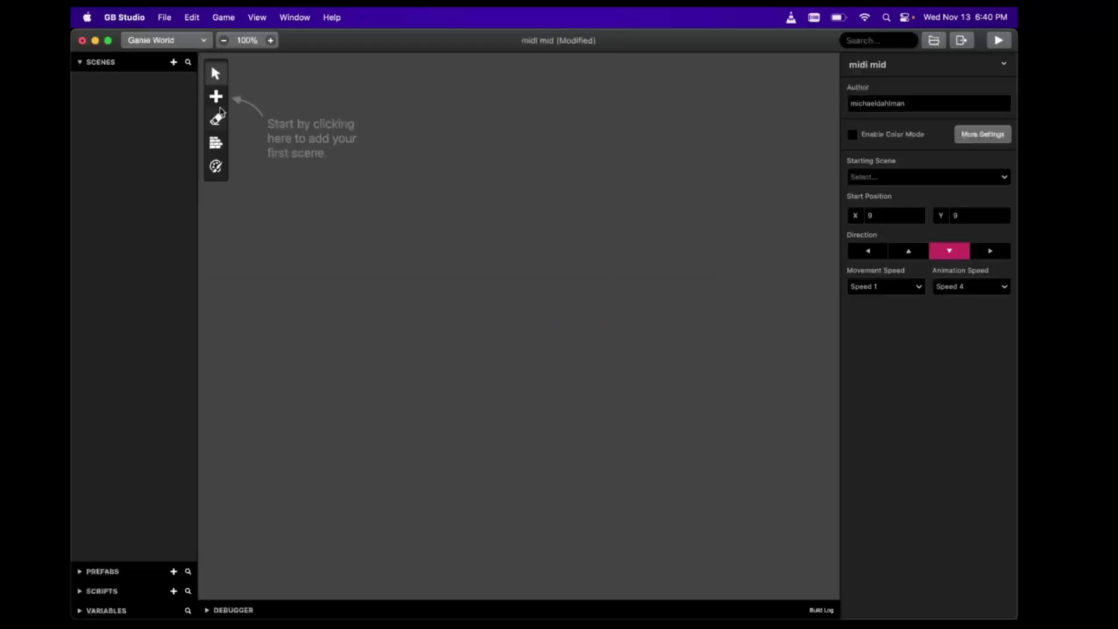
- Add a first scene to the empty game world canvas
{"action": "mouse_move", "coordinate": [216, 97]}
{"action": "left_click", "coordinate": [260, 142]}
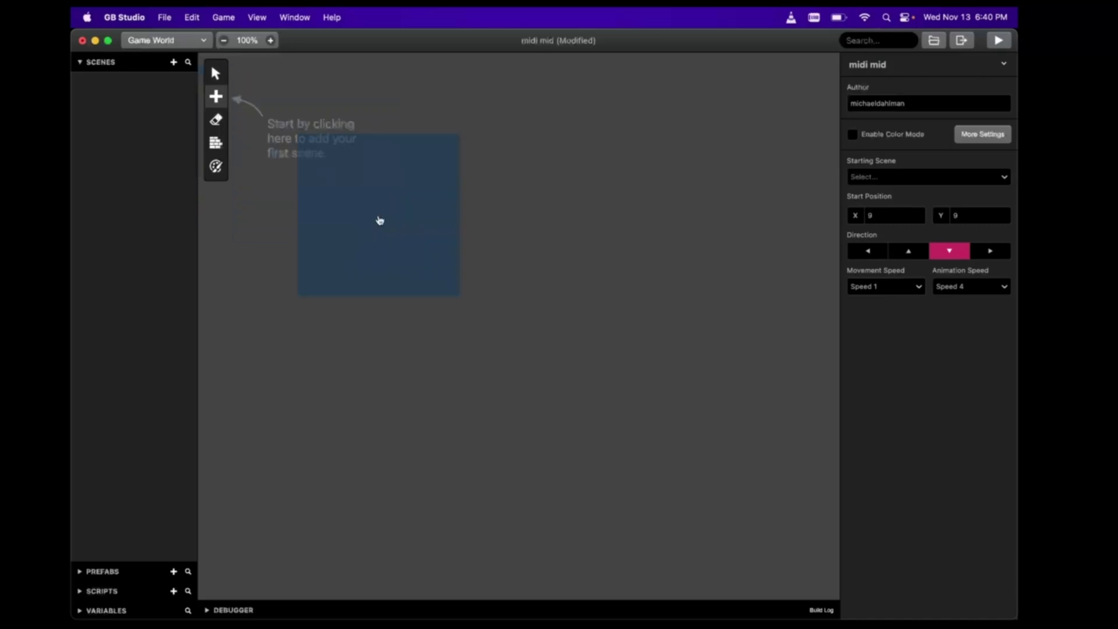
{"action": "left_click", "coordinate": [459, 312]}
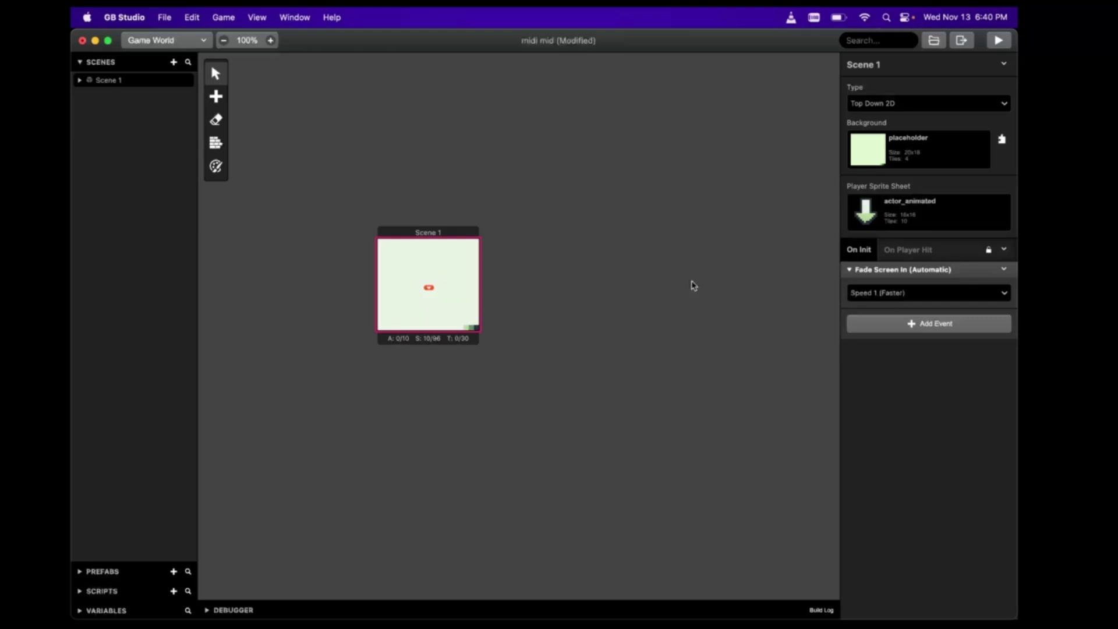
- Add a Play Music Track event to Scene 1's On Init script with the "MOD MOD MIDI MIDI MOD MOD MIDI" song
{"action": "left_click", "coordinate": [939, 325]}
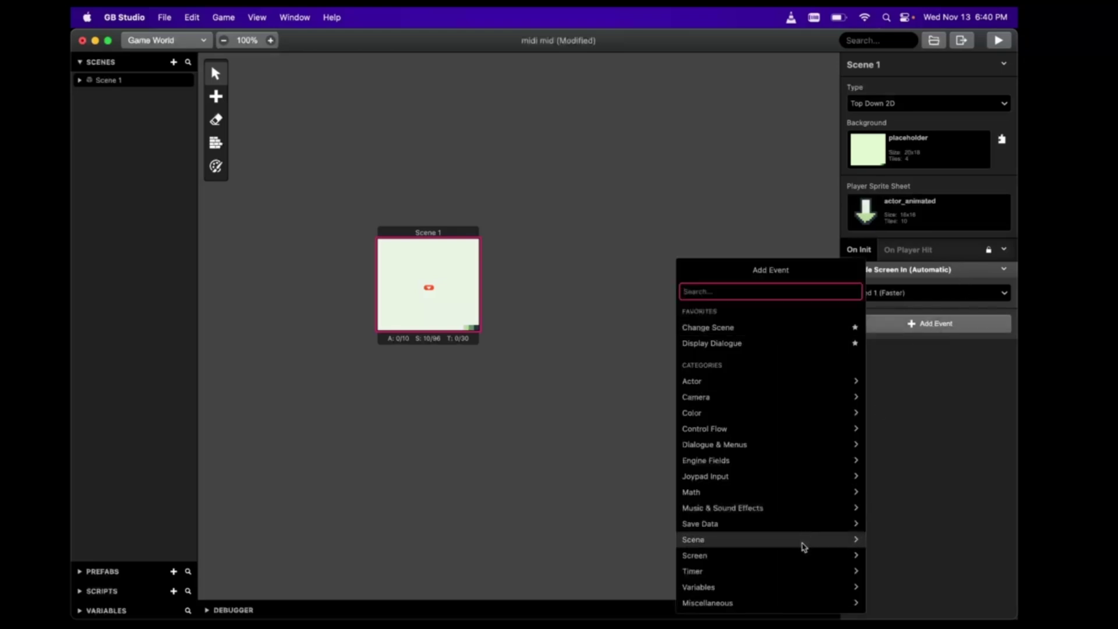
{"action": "left_click", "coordinate": [800, 517]}
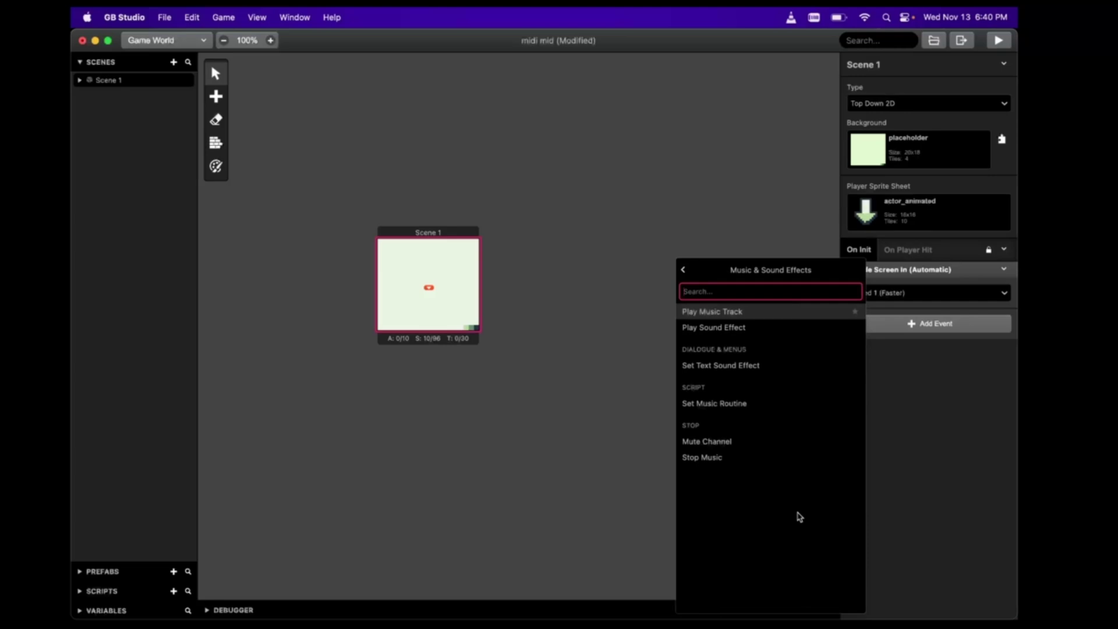
{"action": "left_click", "coordinate": [737, 313]}
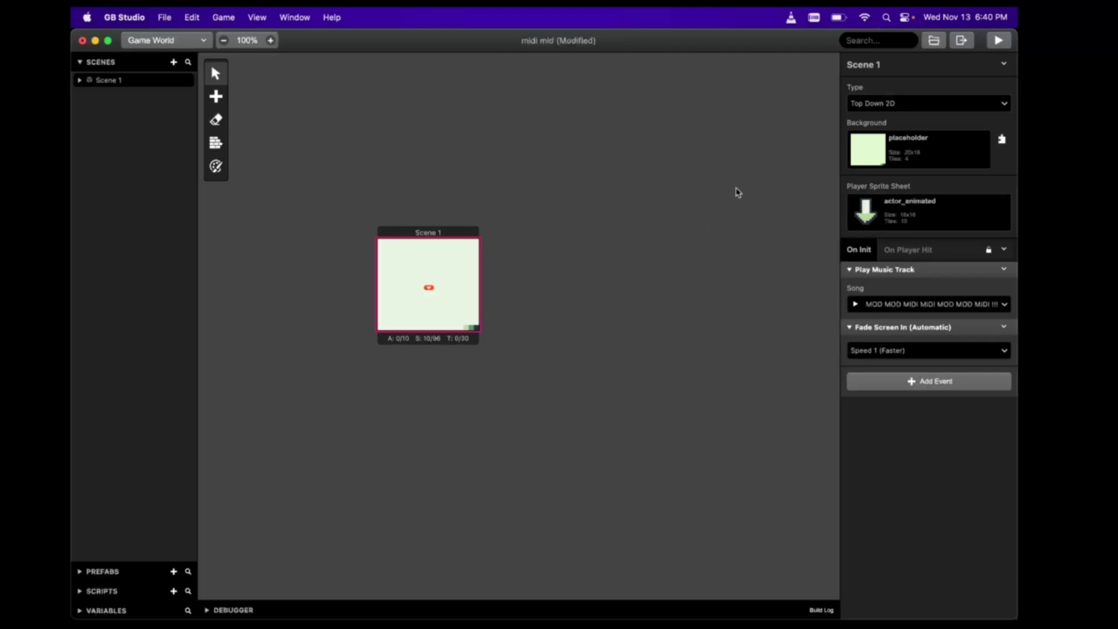
- Run the game to hear the song, walk the player around in all four directions, and close the game window
{"action": "left_click", "coordinate": [999, 41]}
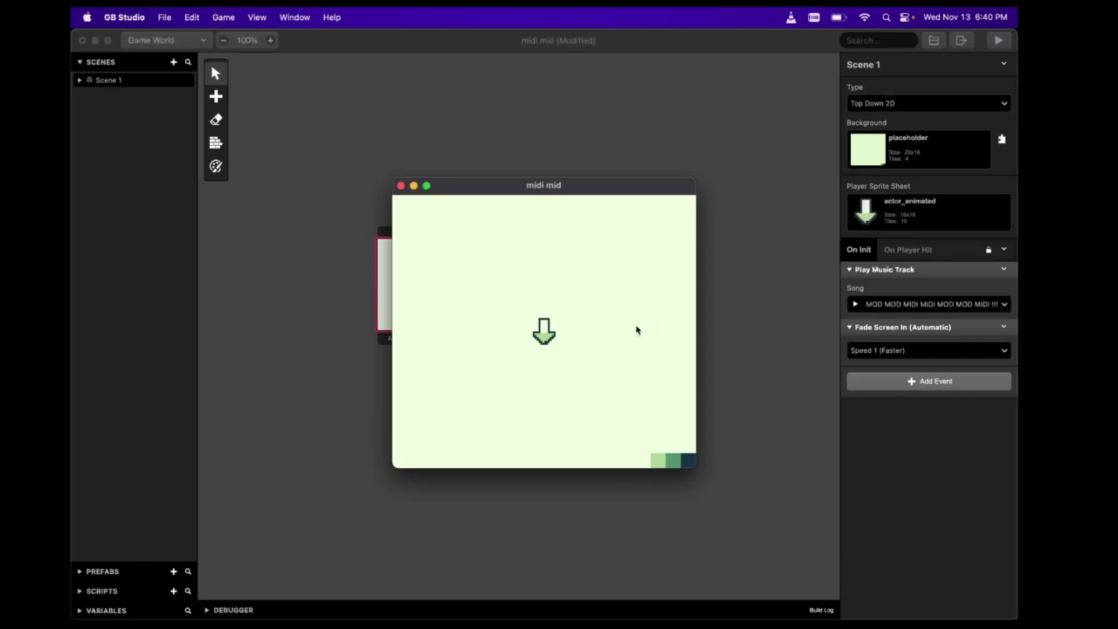
{"action": "key", "text": "Down"}
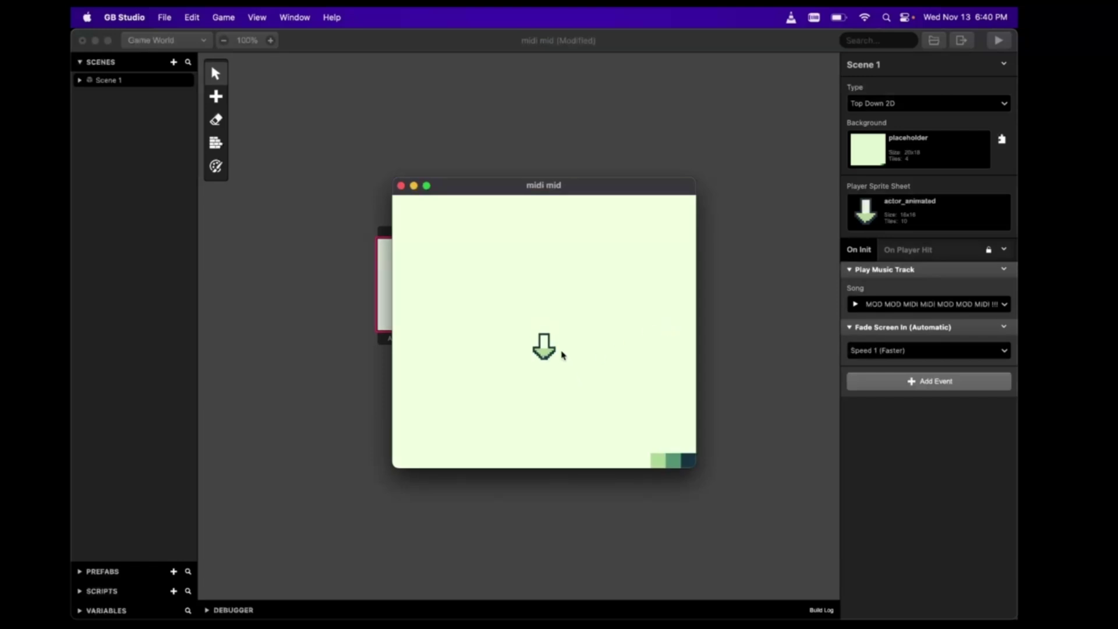
{"action": "key", "text": "Up"}
{"action": "key", "text": "Left"}
{"action": "key", "text": "Right"}
{"action": "key", "text": "Down"}
{"action": "key", "text": "Up"}
{"action": "key", "text": "Left"}
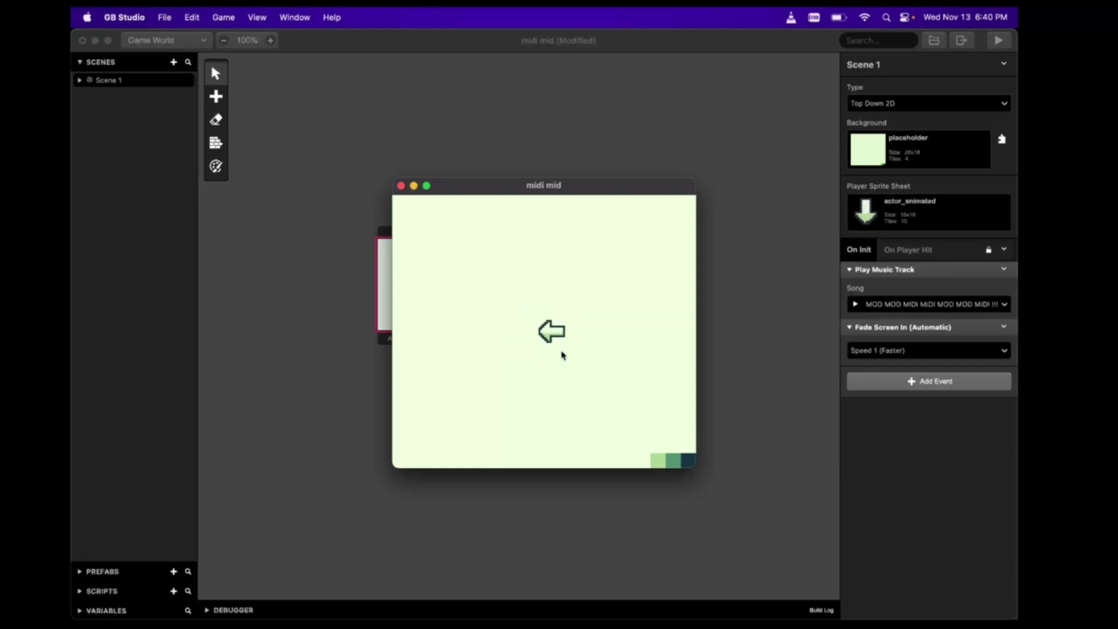
{"action": "key", "text": "Right"}
{"action": "key", "text": "Up"}
{"action": "key", "text": "Down"}
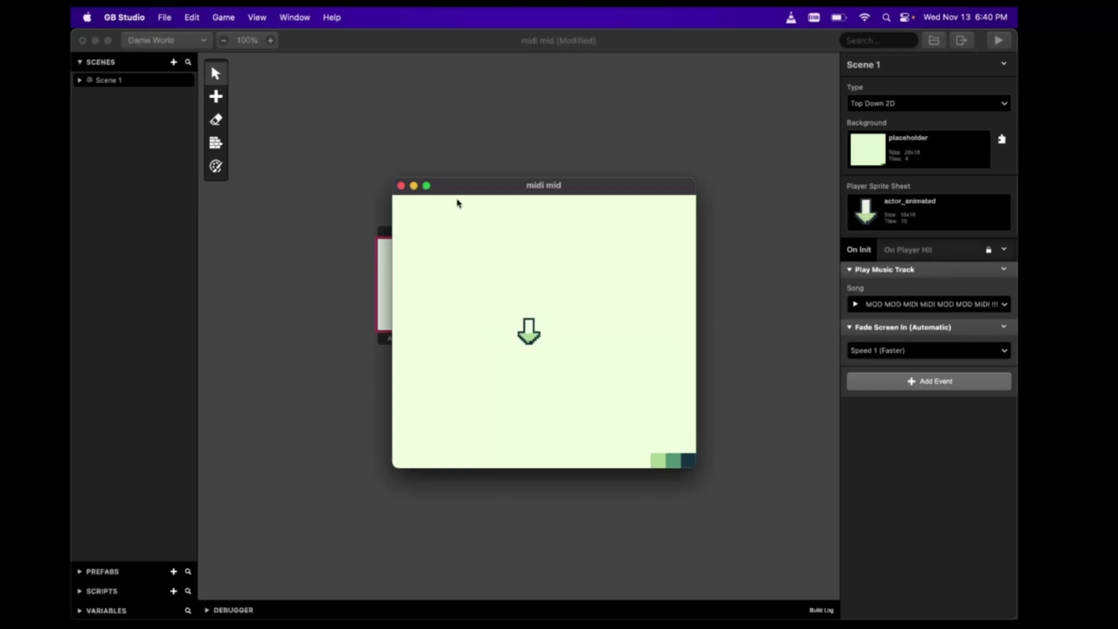
{"action": "left_click", "coordinate": [400, 186]}
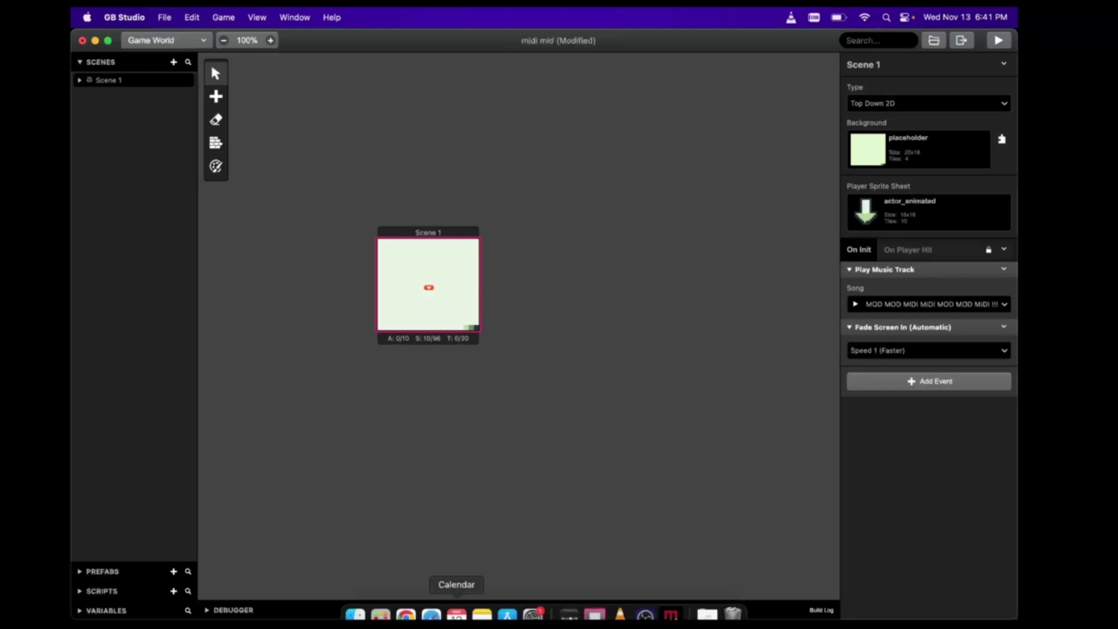
- Open Launchpad to show the installed applications
{"action": "left_click", "coordinate": [380, 600]}
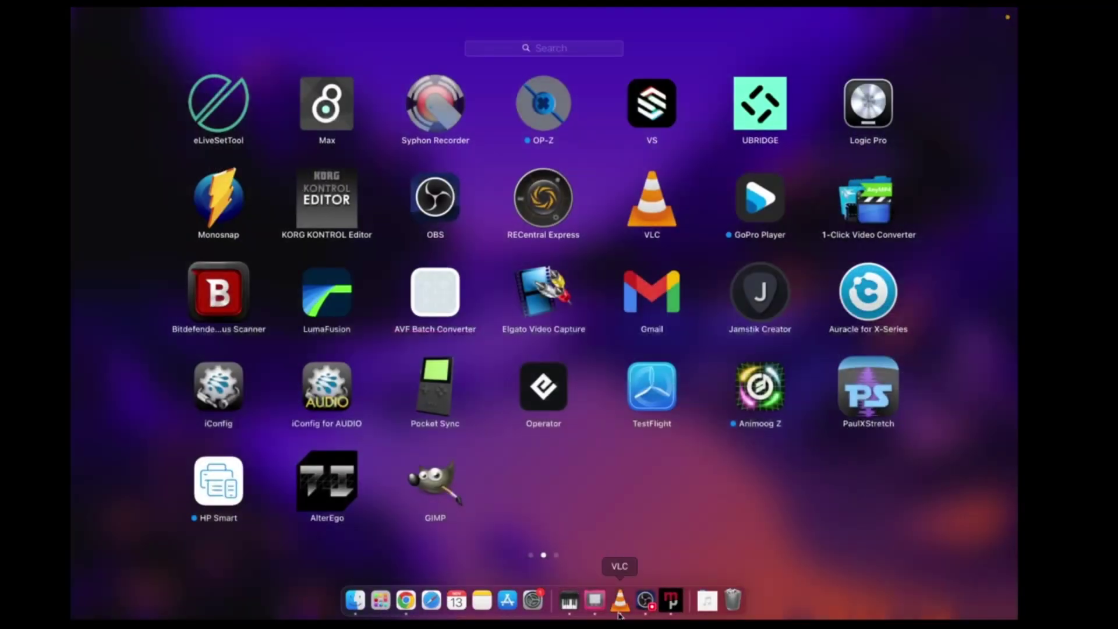